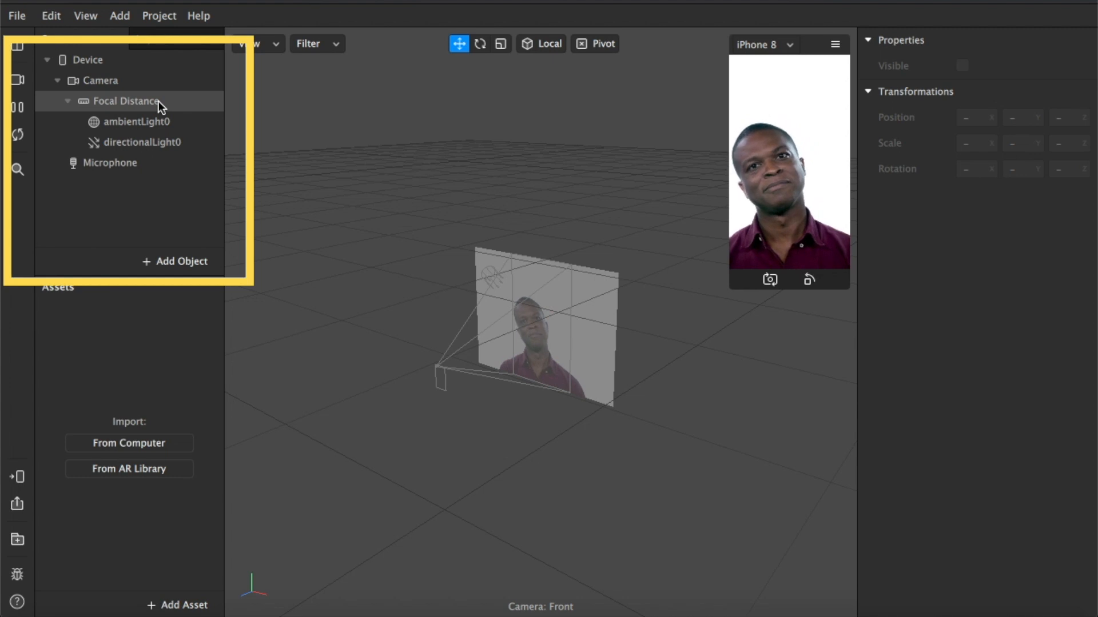
Add a face tracker under Focal Distance and add a plane as a child of that tracker.
mouse_move(203, 123)
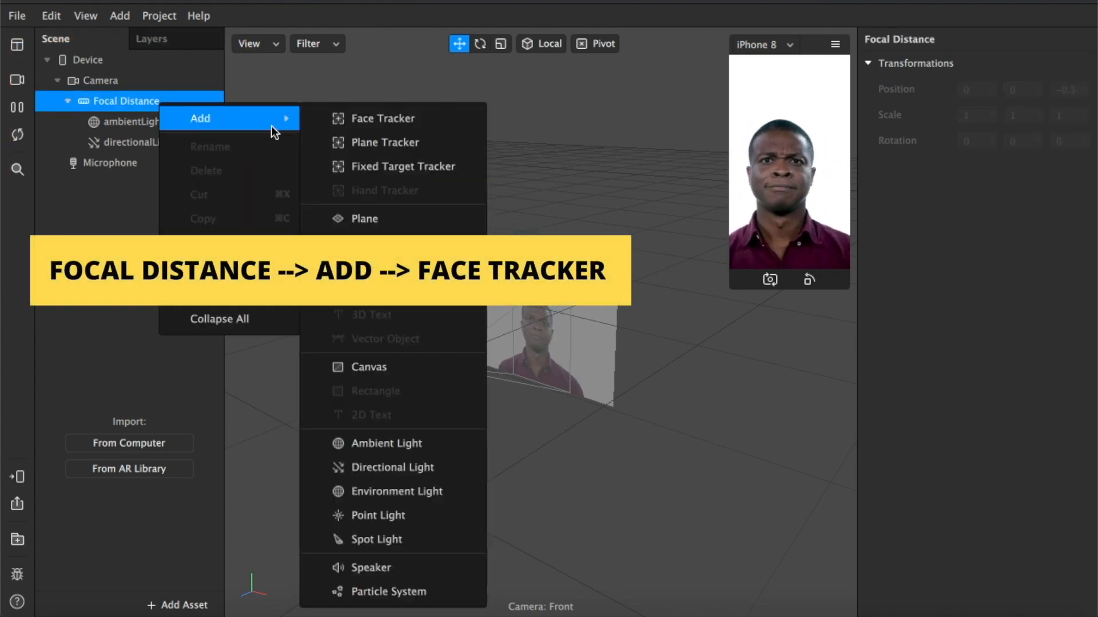
click(365, 119)
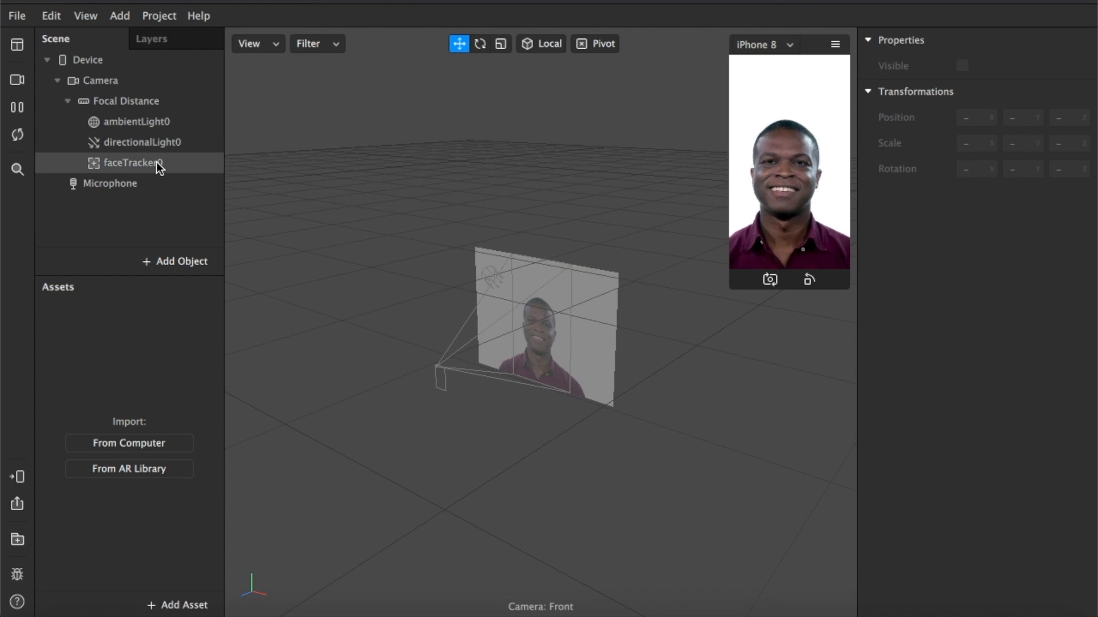
click(183, 163)
right_click(183, 164)
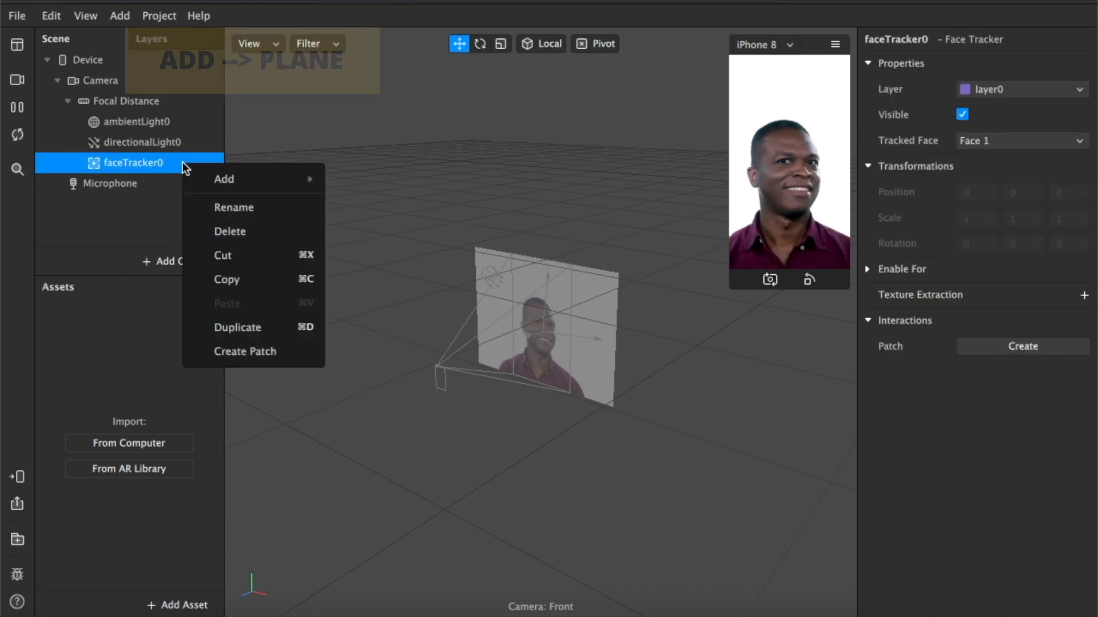
mouse_move(223, 178)
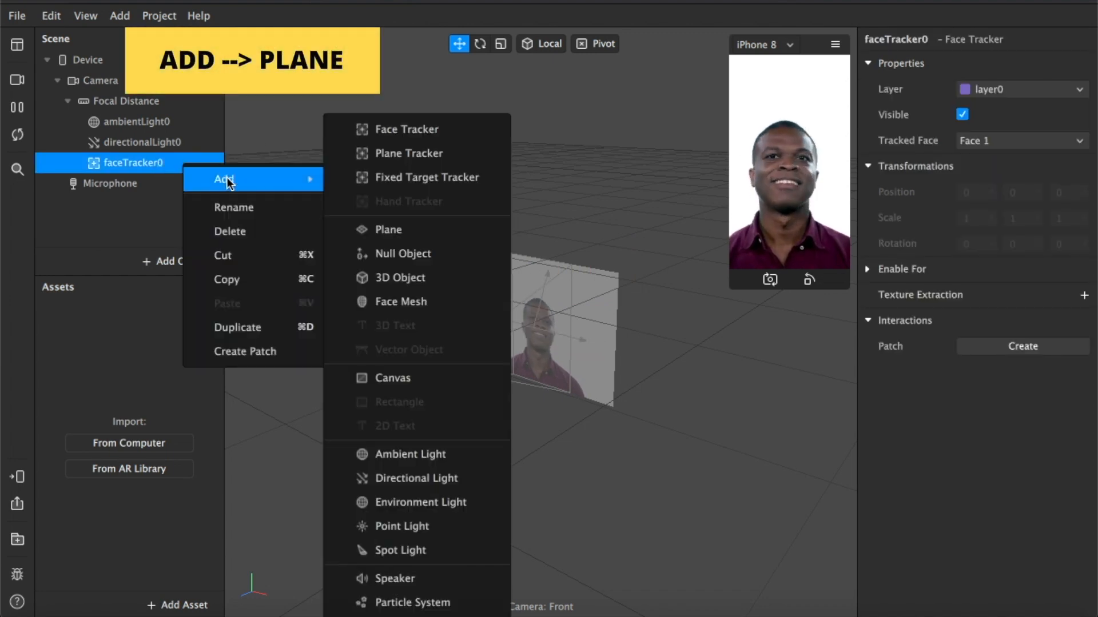
click(389, 234)
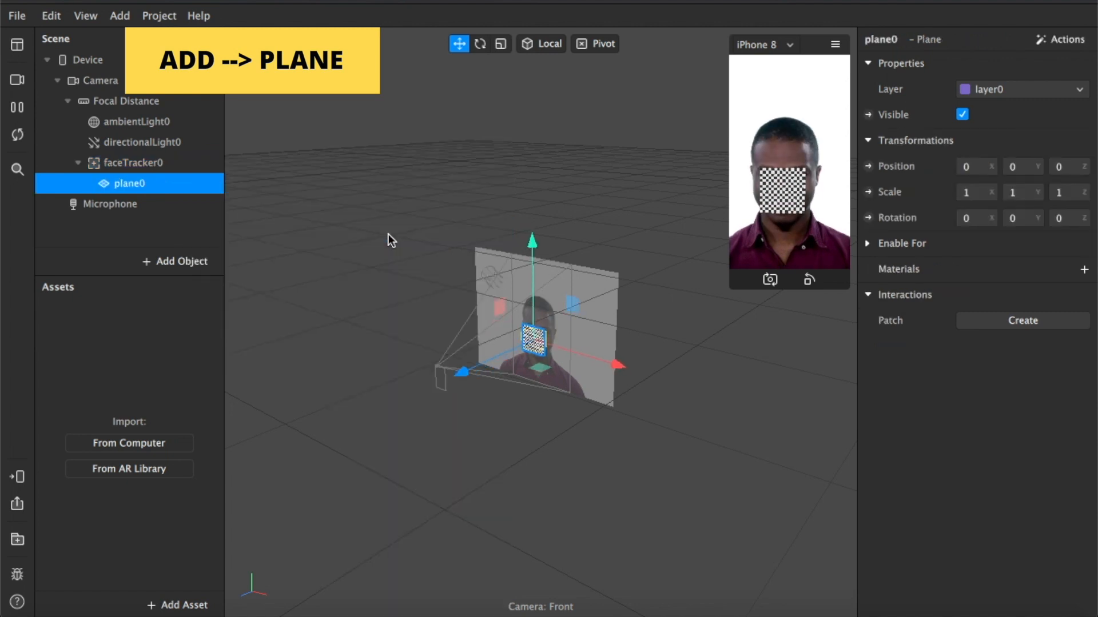
Rename the new plane under the face tracker to Intro.
double_click(135, 184)
key(BackSpace)
text(Intro)
key(Return)
click(265, 270)
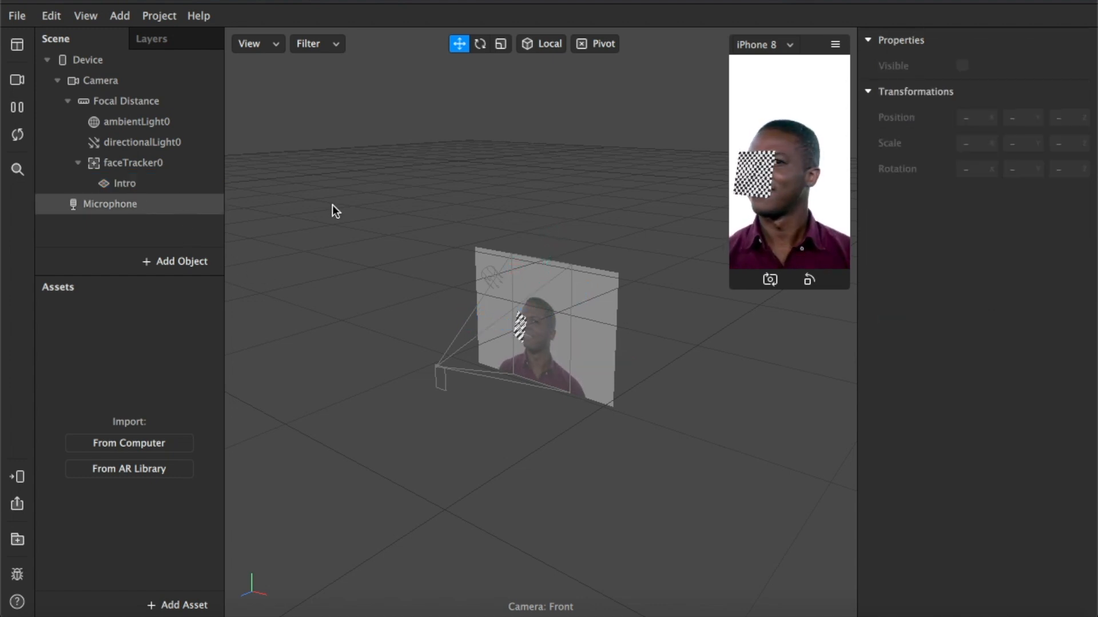
Pause the preview video and move the Intro plane up from the face onto the man's forehead.
click(12, 111)
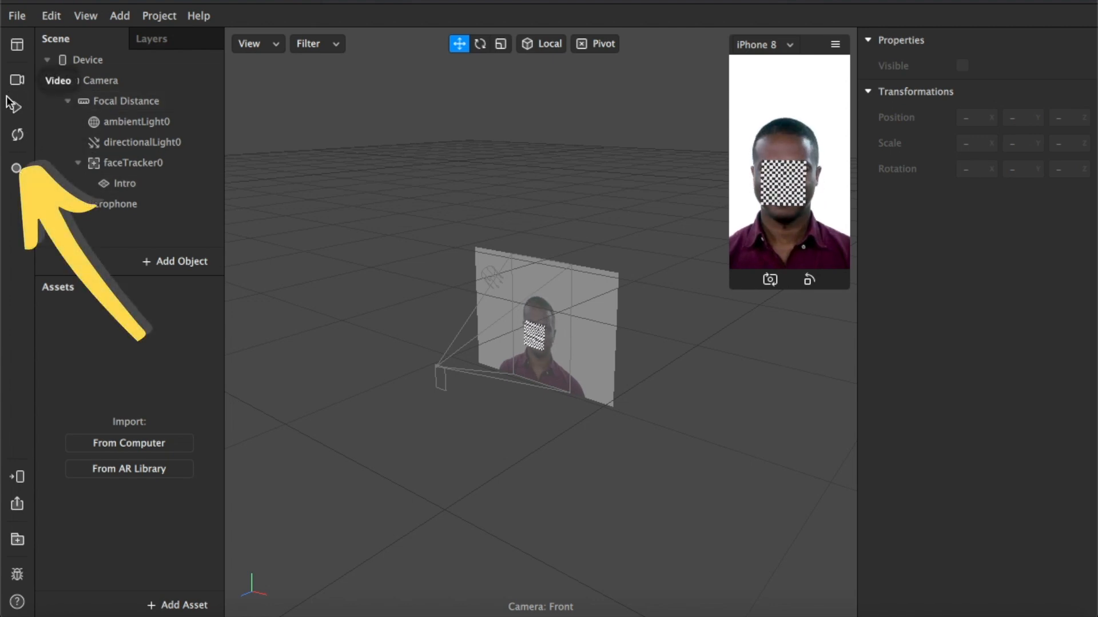
click(158, 186)
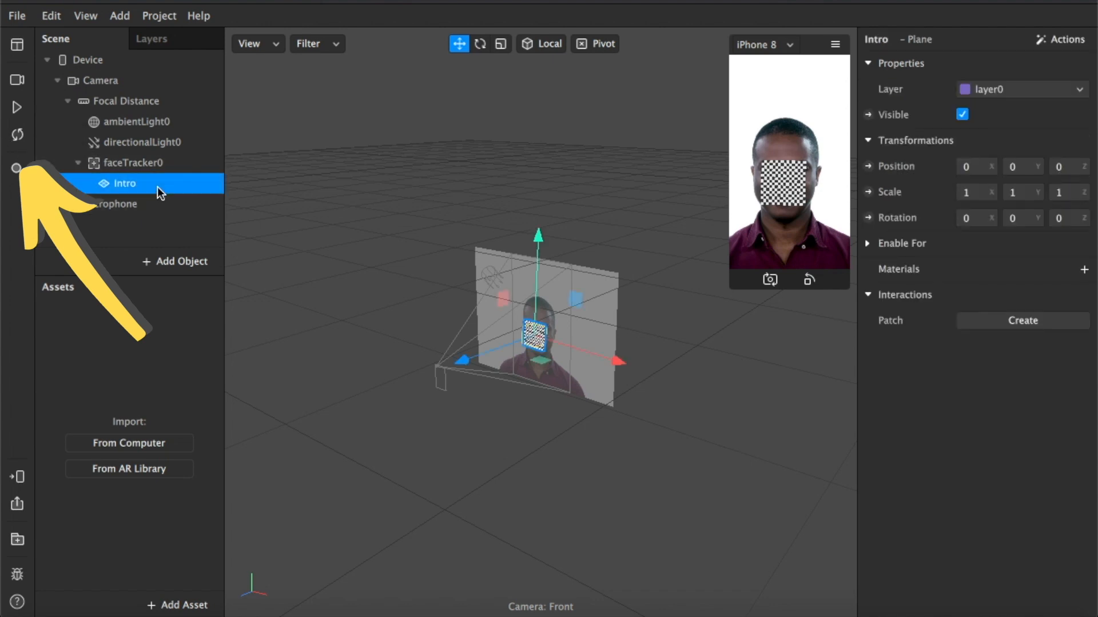
drag(534, 338, 544, 300)
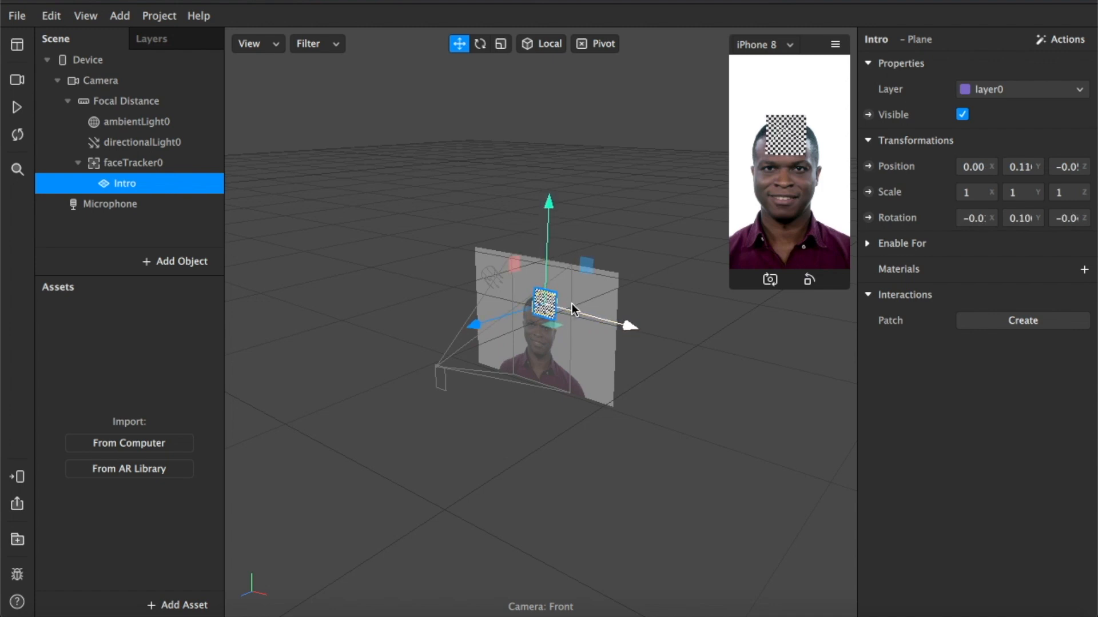
click(970, 193)
mouse_move(633, 327)
mouse_down()
mouse_move(654, 332)
mouse_move(626, 326)
mouse_up()
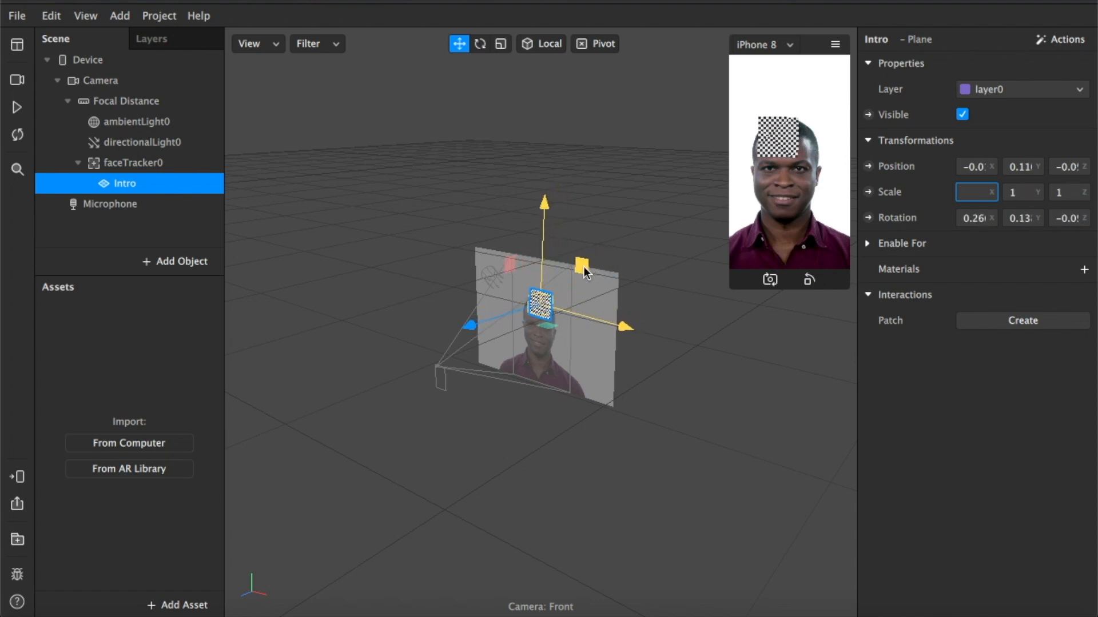
text(1)
click(976, 166)
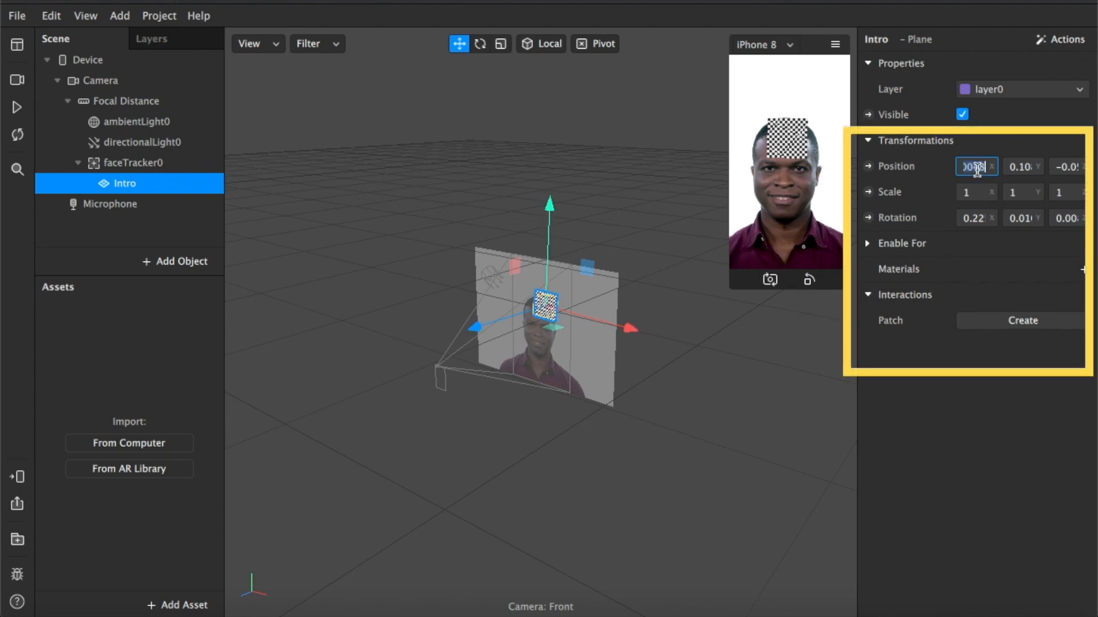
Set the Intro plane's X scale to 2.
click(970, 192)
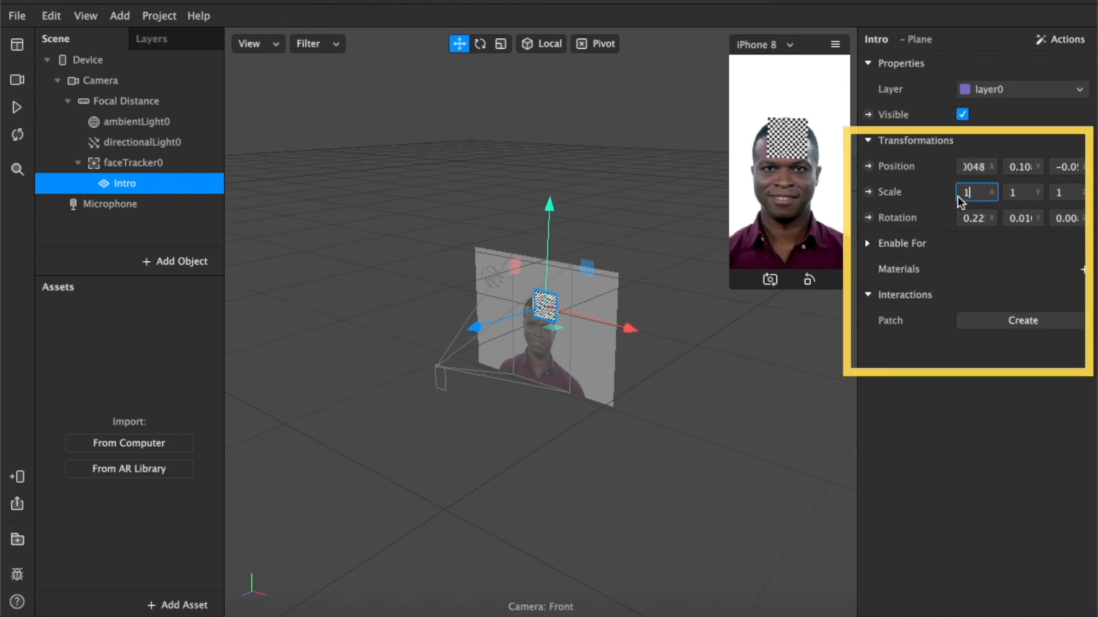
key(BackSpace)
text(2)
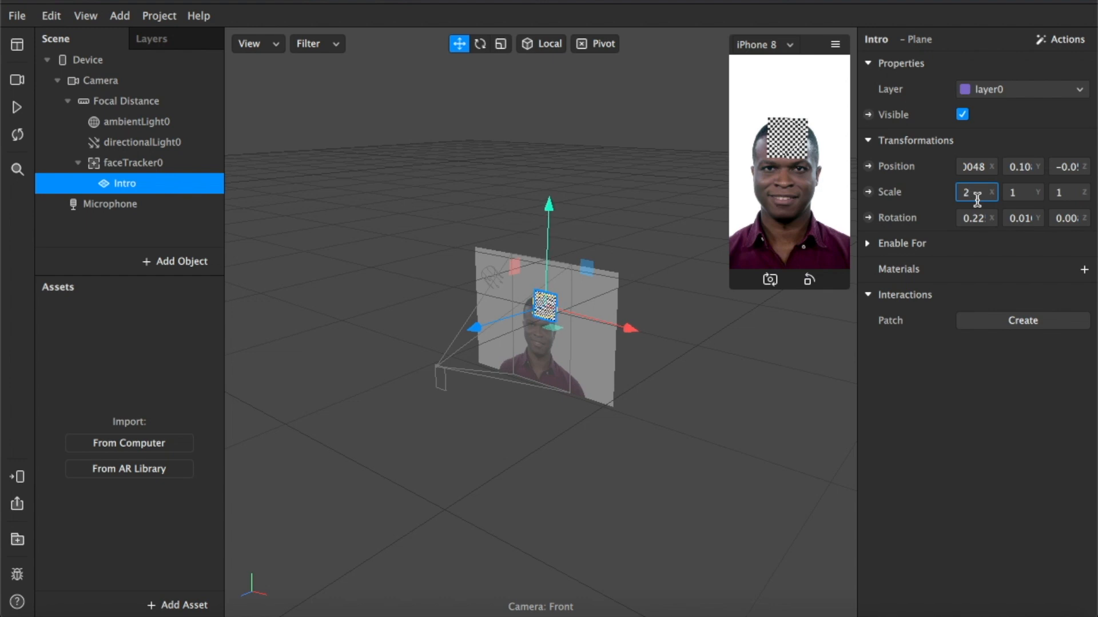
Set the Intro plane's rotation to 0 on the X, Y and Z axes.
click(979, 219)
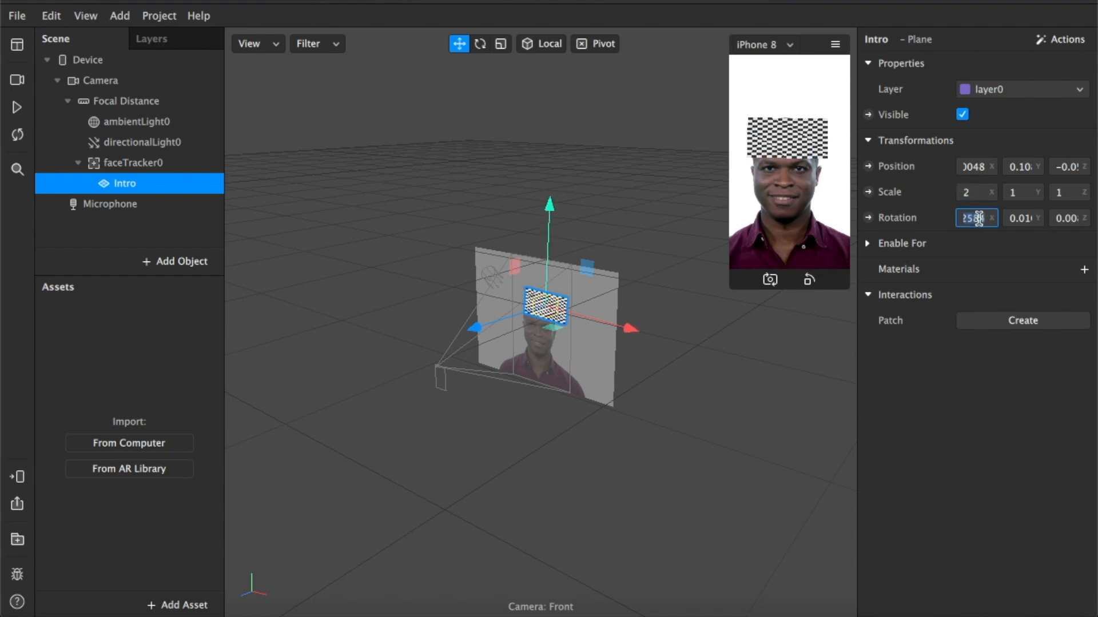
text(0)
click(1021, 216)
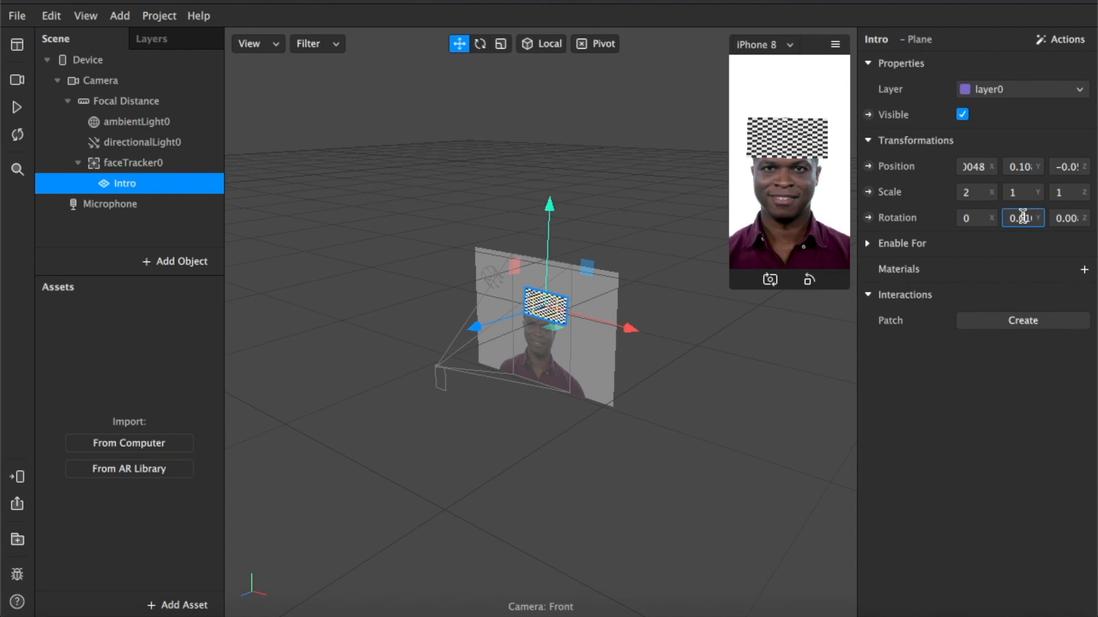
text(0)
click(1065, 217)
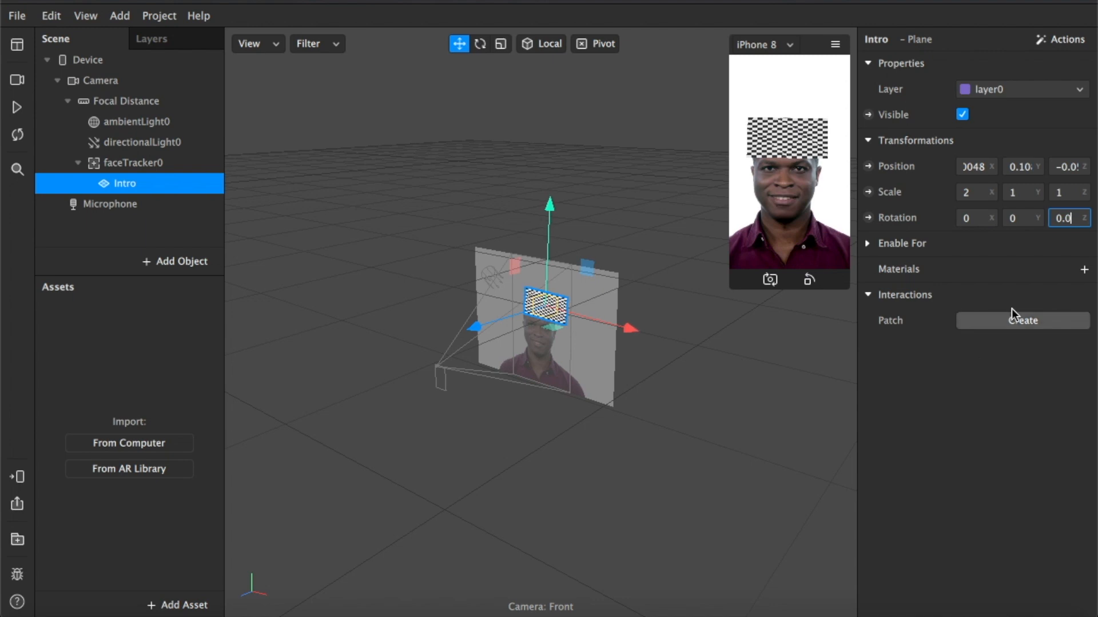
Add a new material to the Intro plane and rename that material Intro.
click(1084, 270)
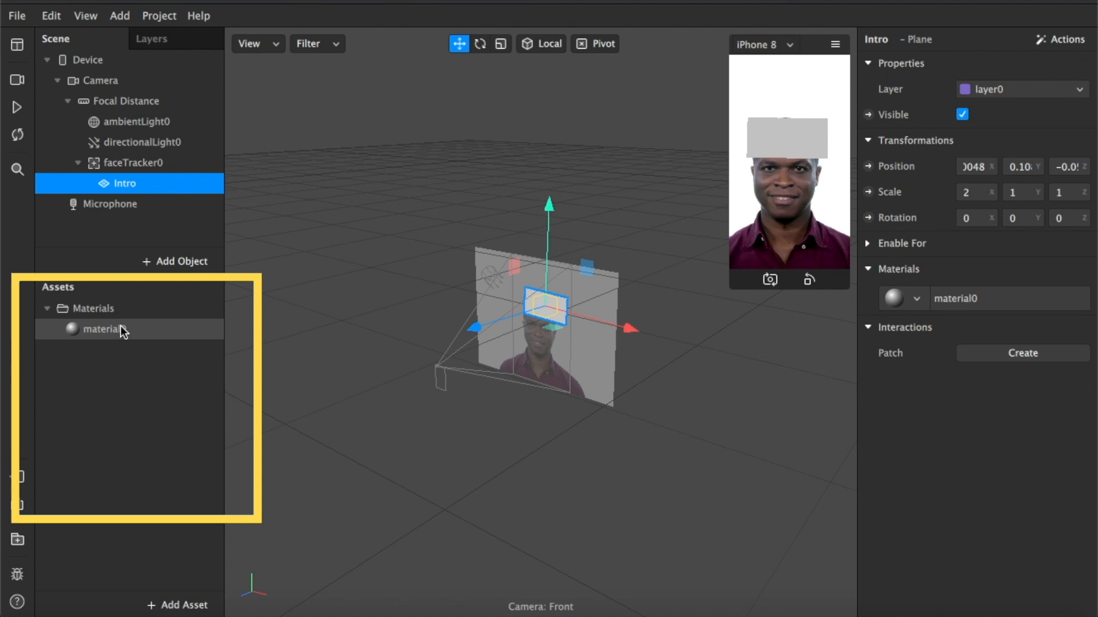
double_click(104, 331)
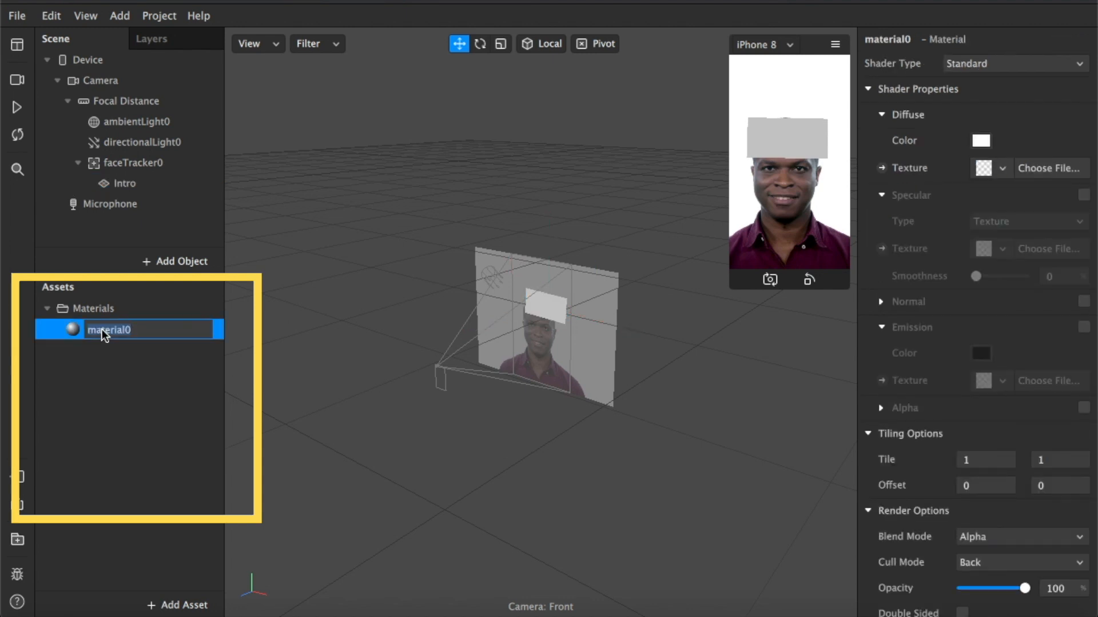
text(Intro)
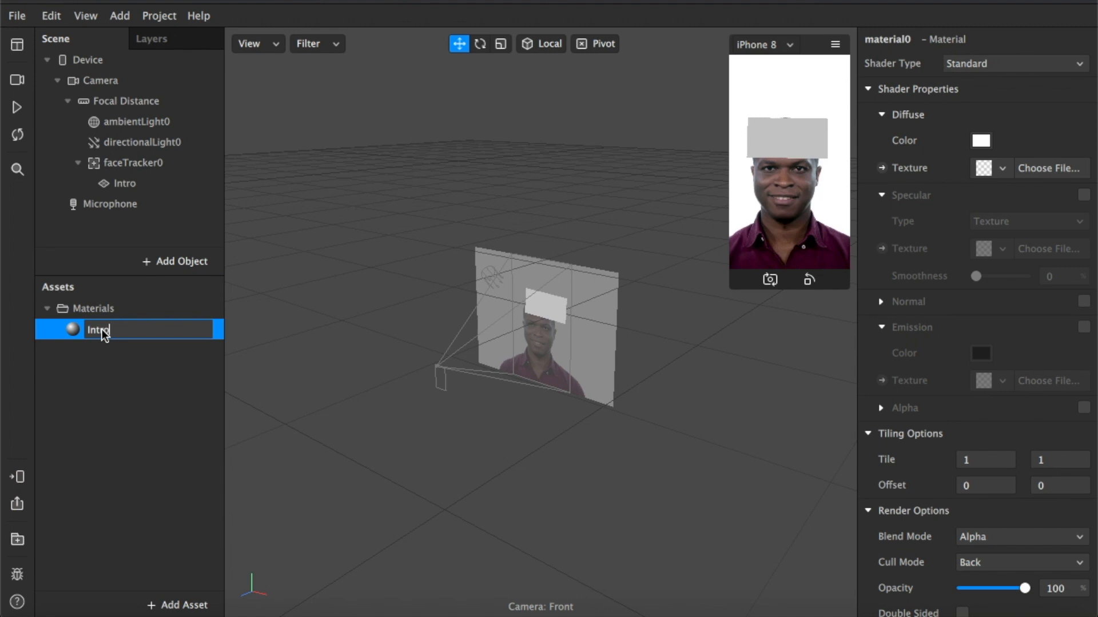
key(Return)
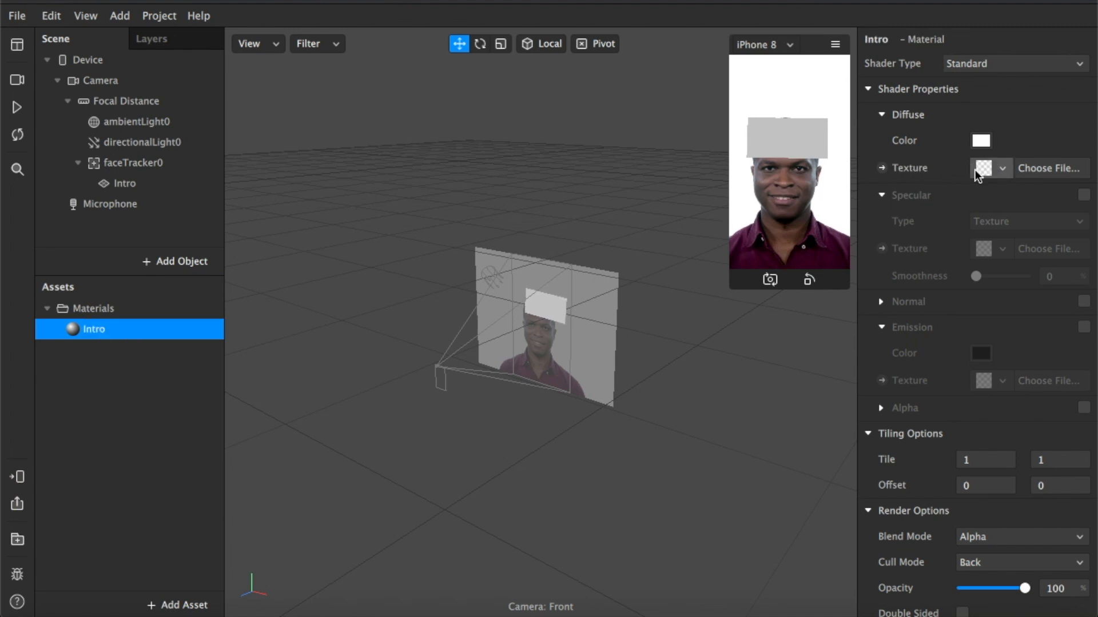
Assign INTRO.jpg from the Downloads folder as the Intro material's diffuse texture.
click(1002, 169)
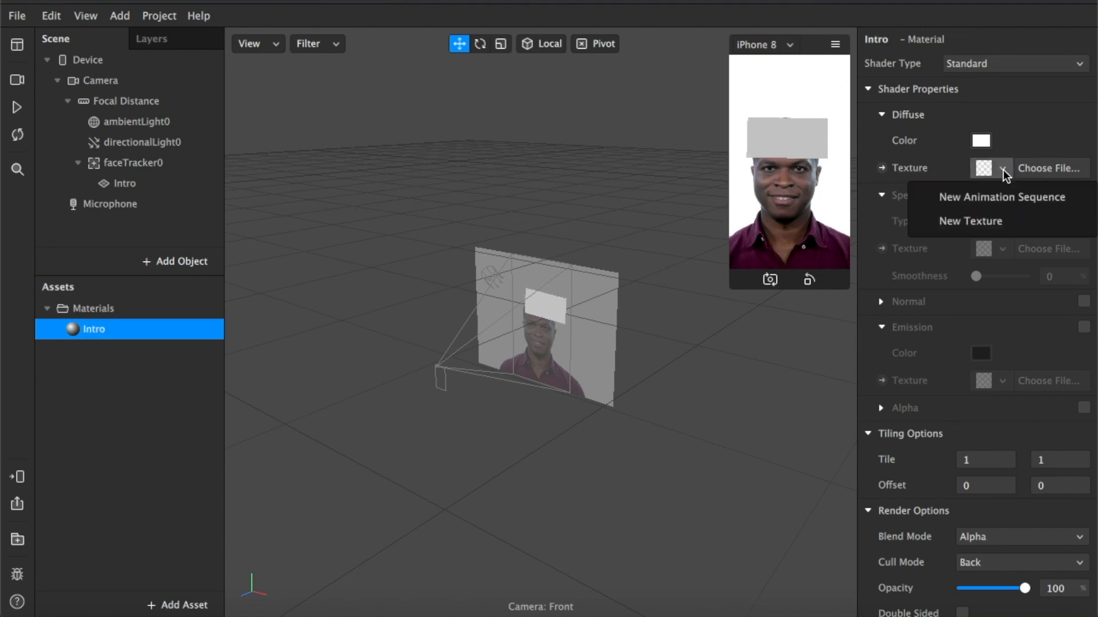
click(1060, 170)
click(587, 271)
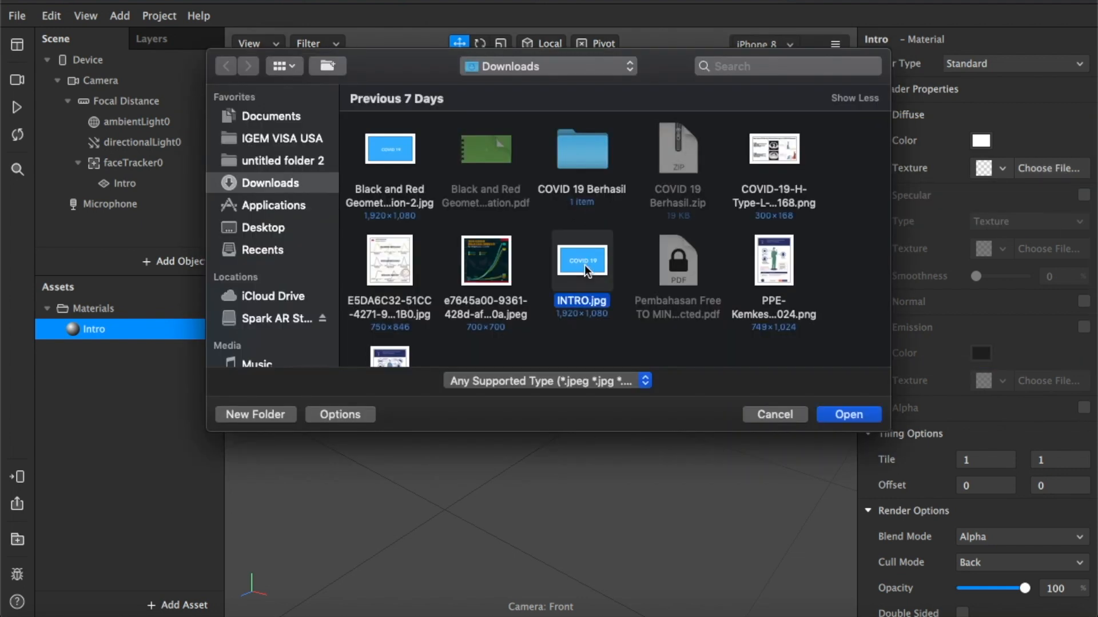
click(850, 415)
click(845, 417)
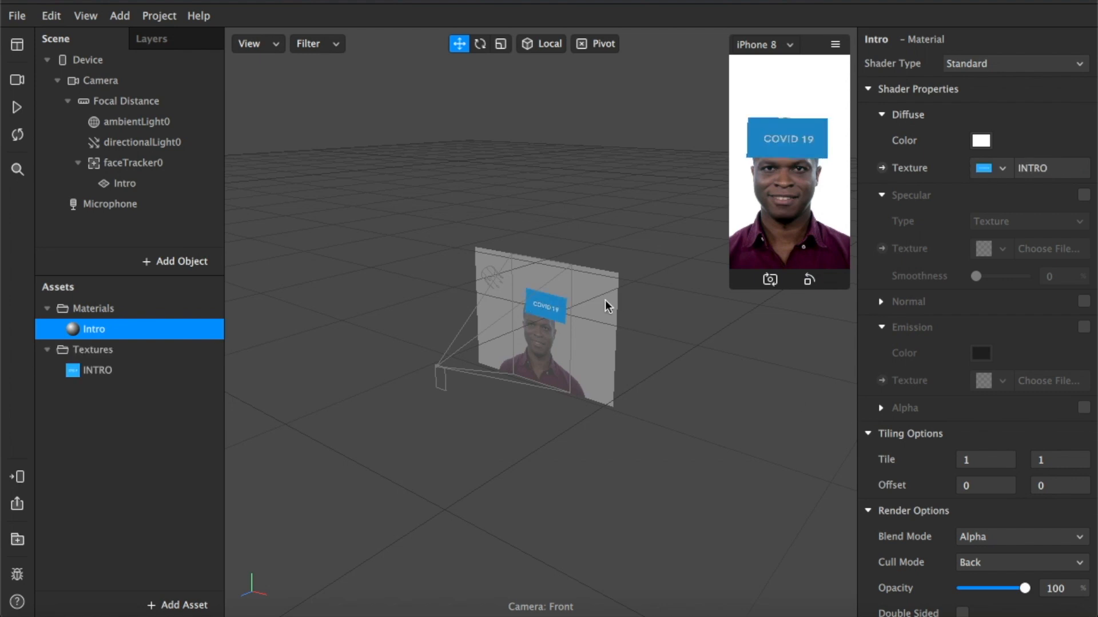
Duplicate the Intro plane and rename the copy Questions.
click(145, 181)
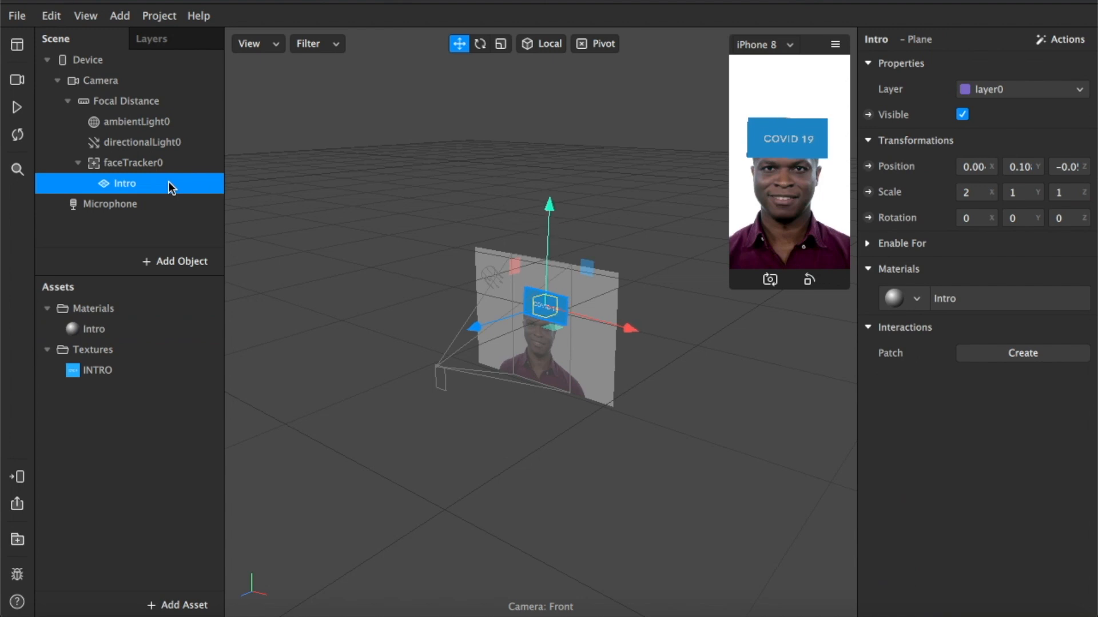
right_click(169, 182)
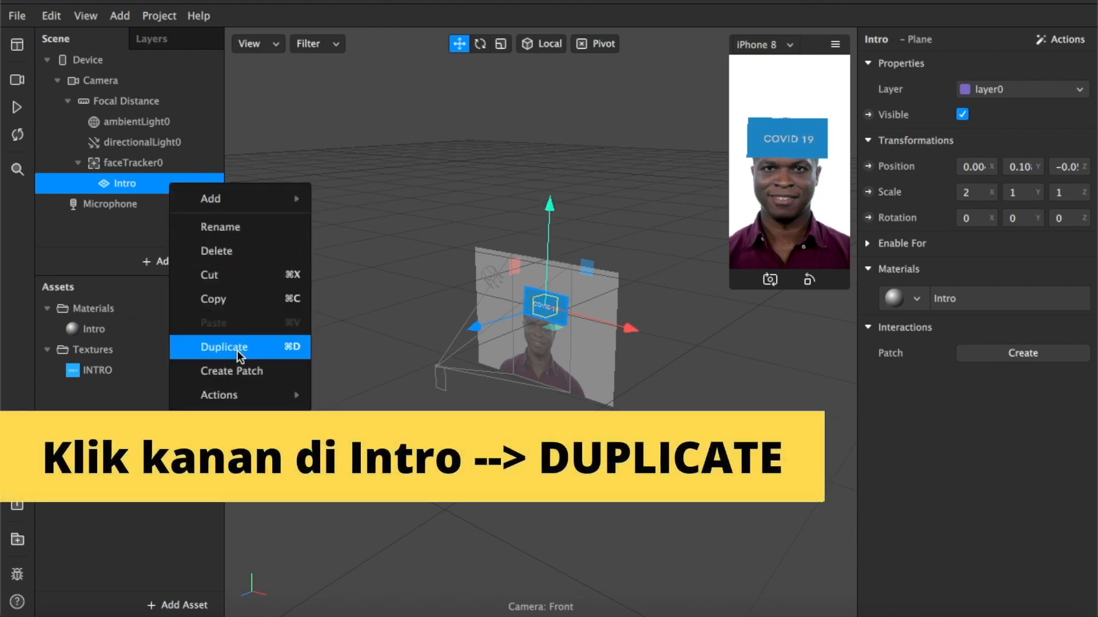
click(238, 347)
double_click(133, 206)
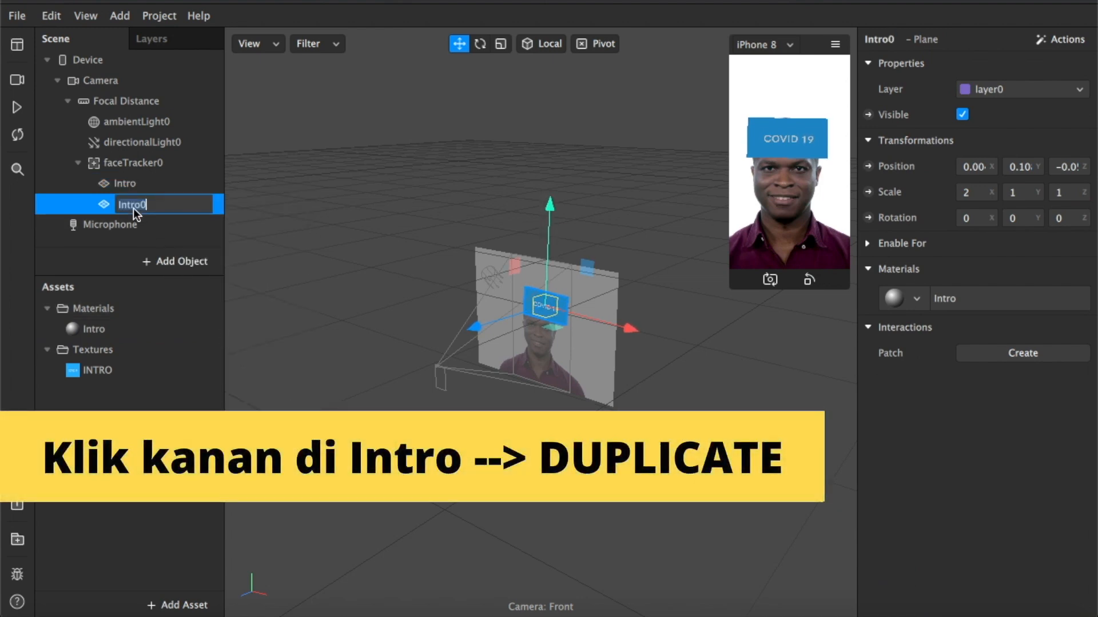
text(Q)
text(ustion)
key(BackSpace)
key(BackSpace)
key(BackSpace)
key(BackSpace)
key(BackSpace)
text(es)
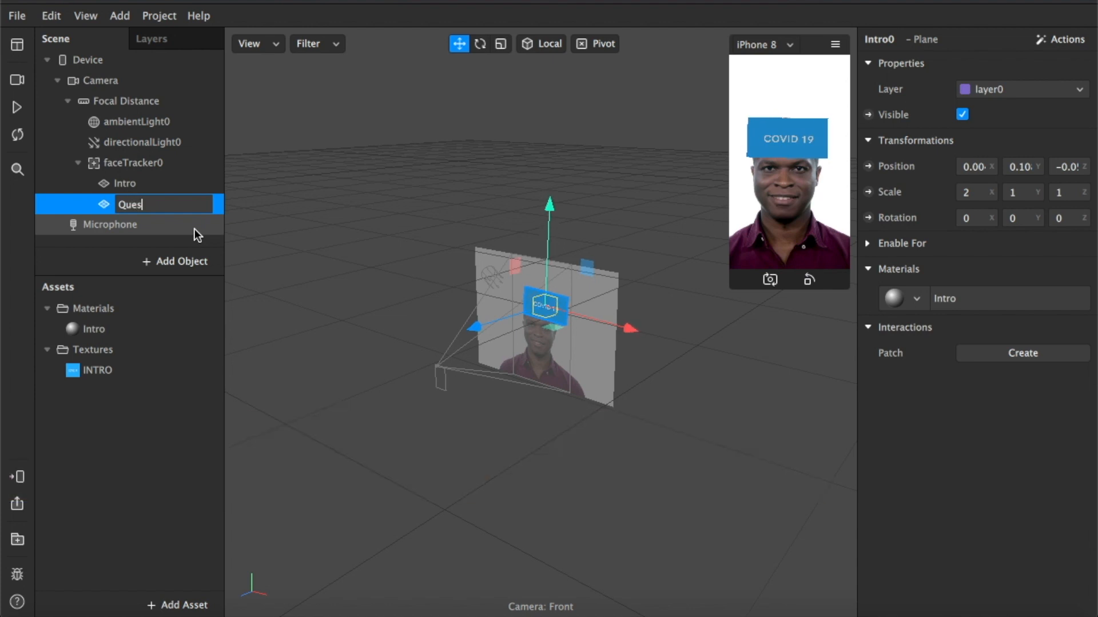
text(tions)
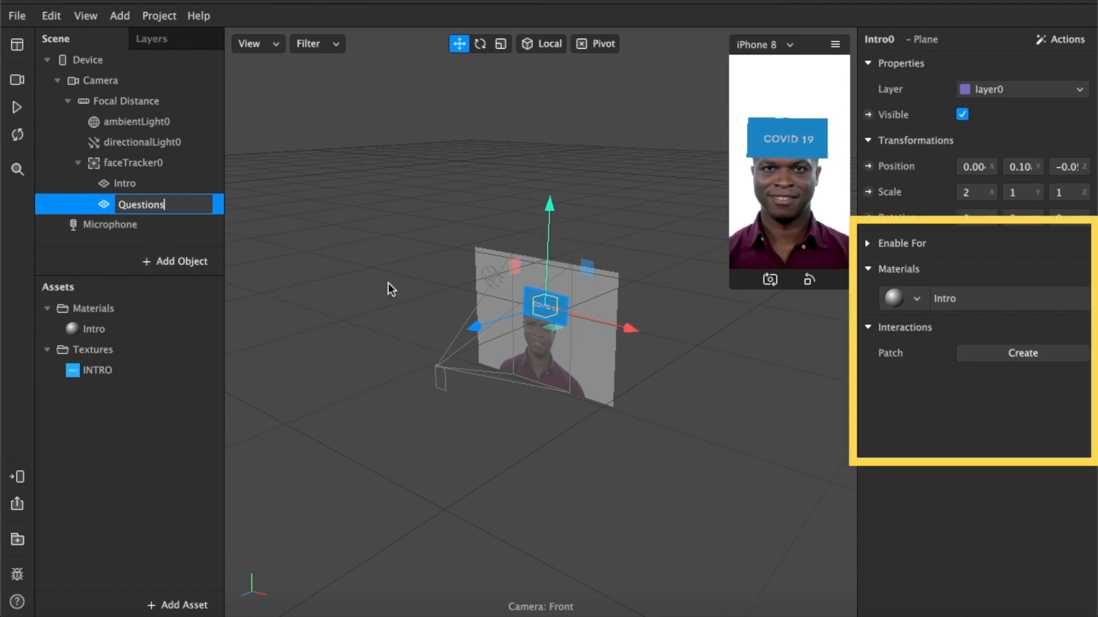
Create a new material for the Questions plane and rename that material Questions.
click(917, 298)
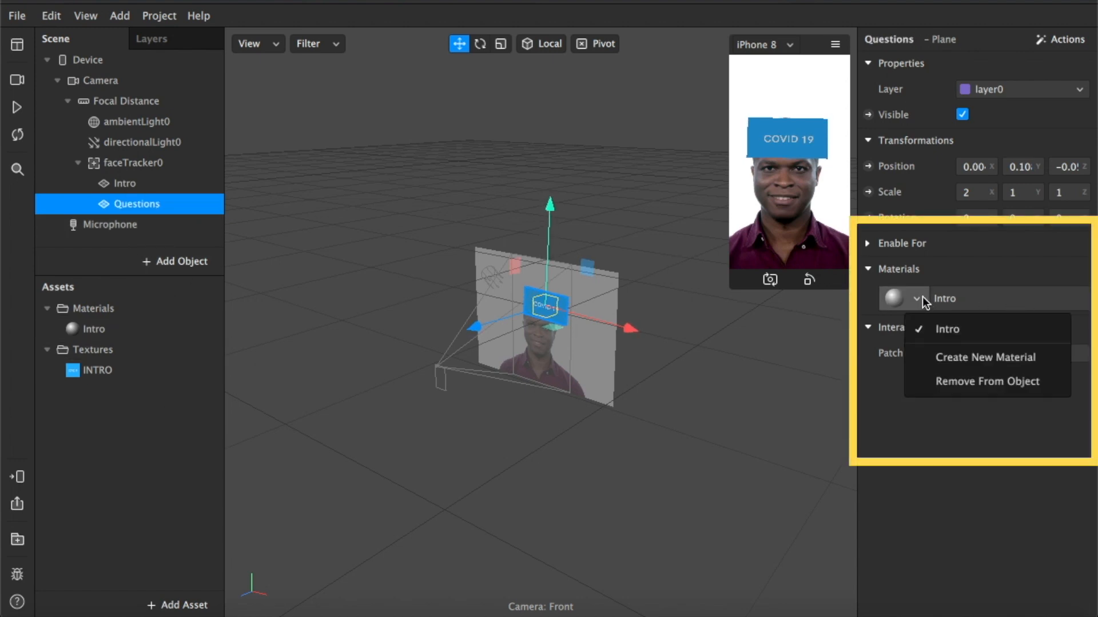
click(936, 362)
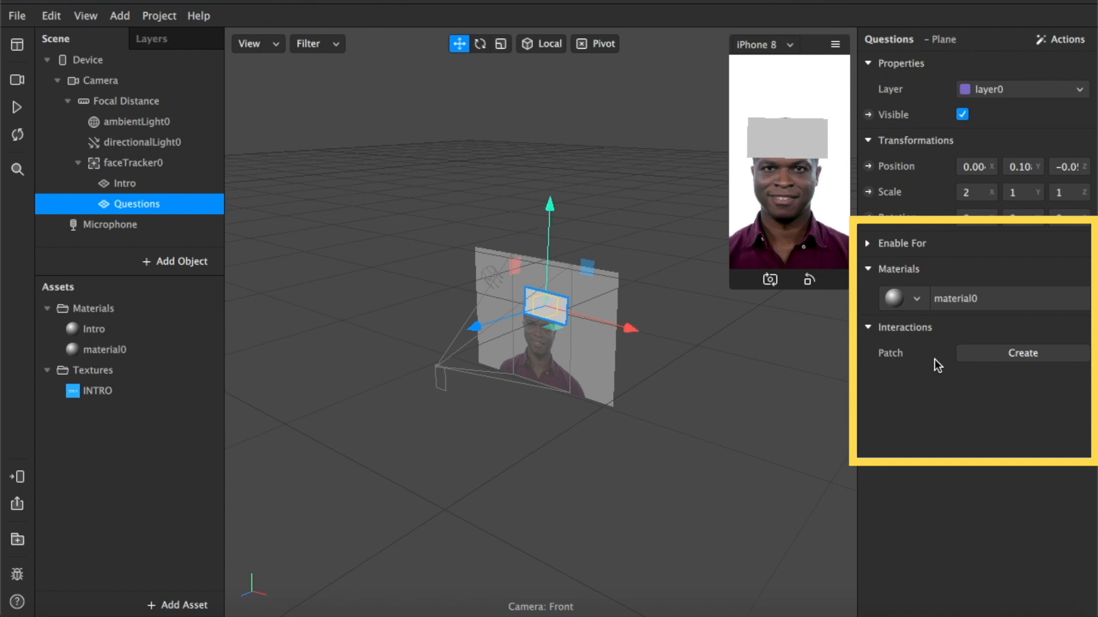
double_click(108, 351)
text(Qu)
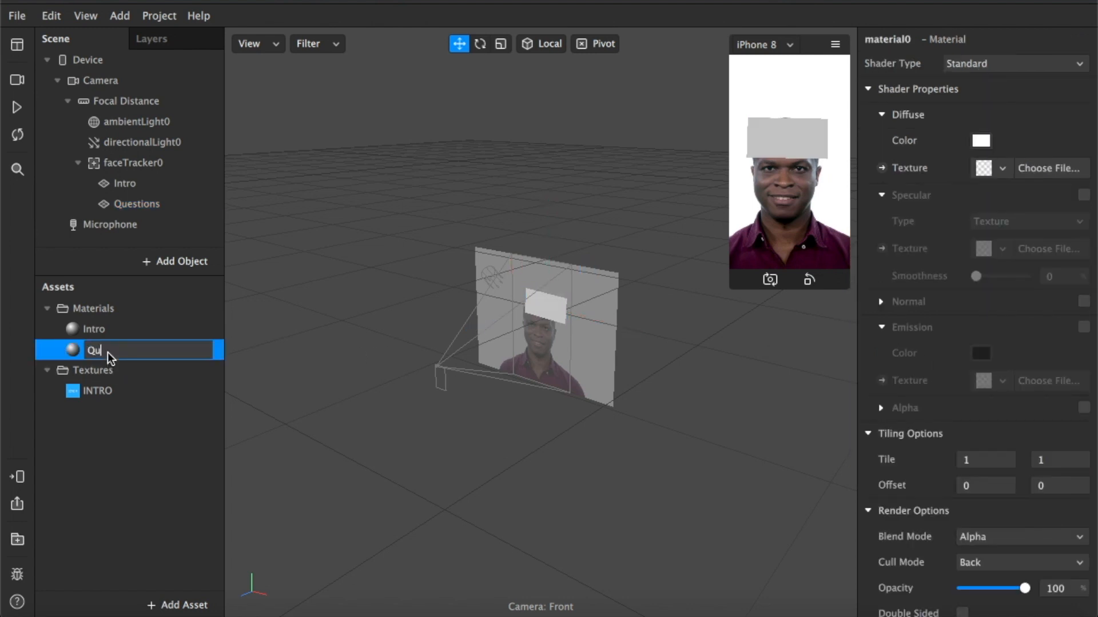
text(estions)
Create a new animation sequence as the Questions material's diffuse texture and rename the sequence Q.
click(1000, 168)
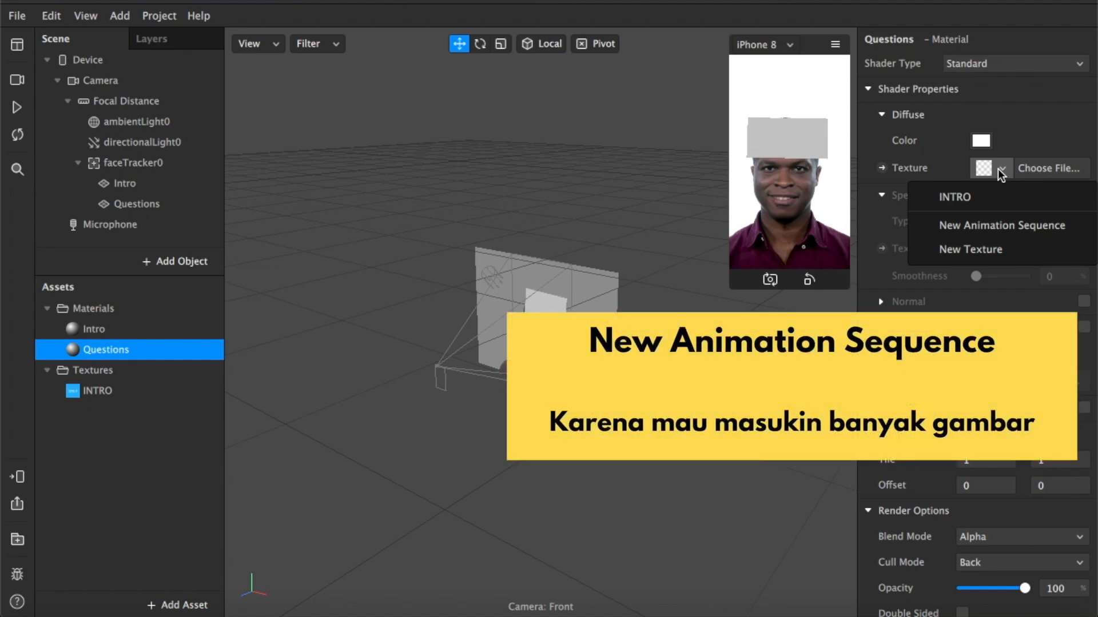
click(1013, 225)
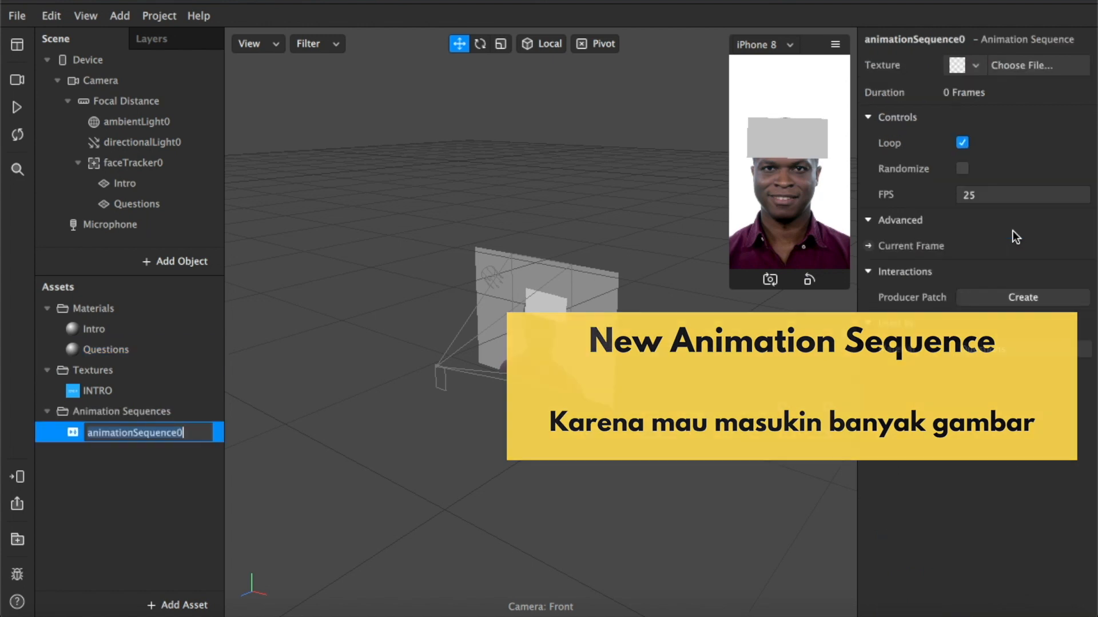
text(Q)
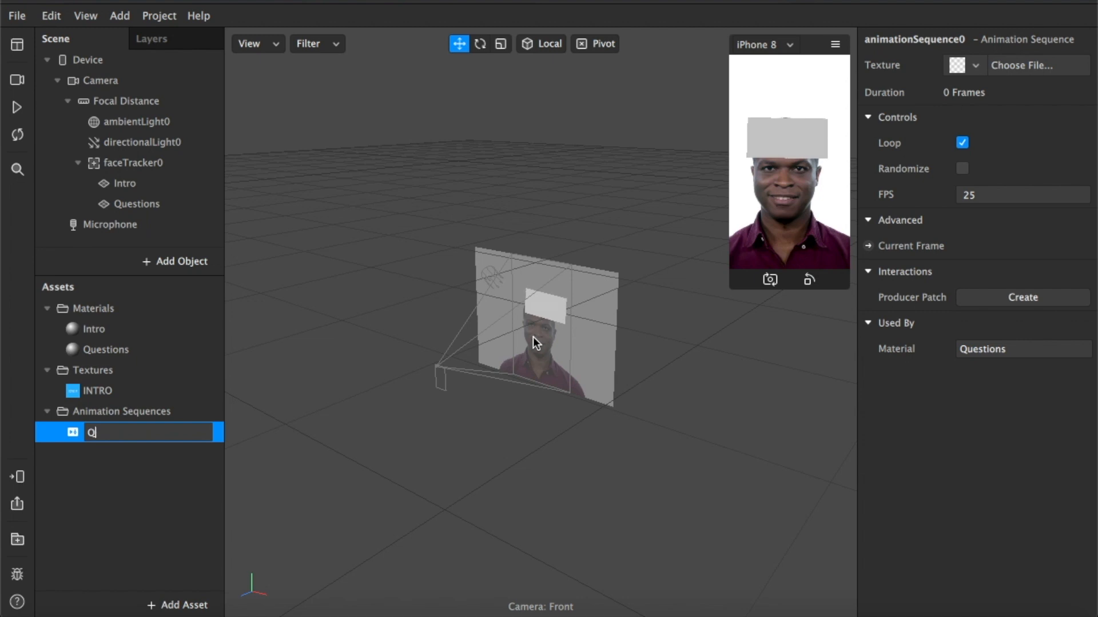
Browse for the Q sequence's texture files in the Q folder under Documents, COVID 19 Berhasil(1), Q n A.
click(1002, 71)
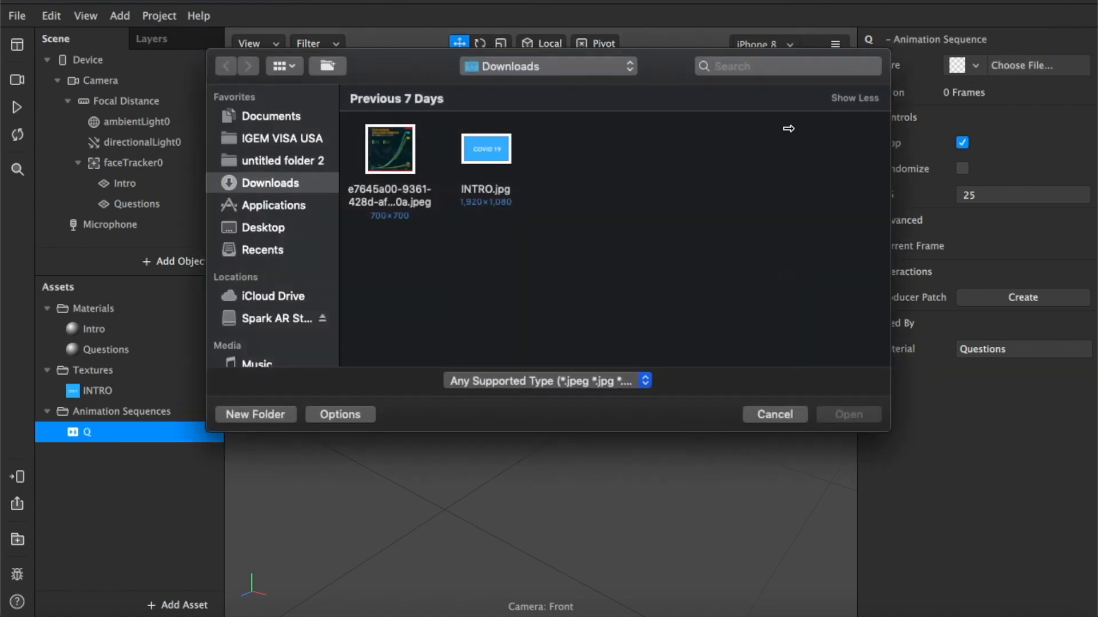
click(300, 114)
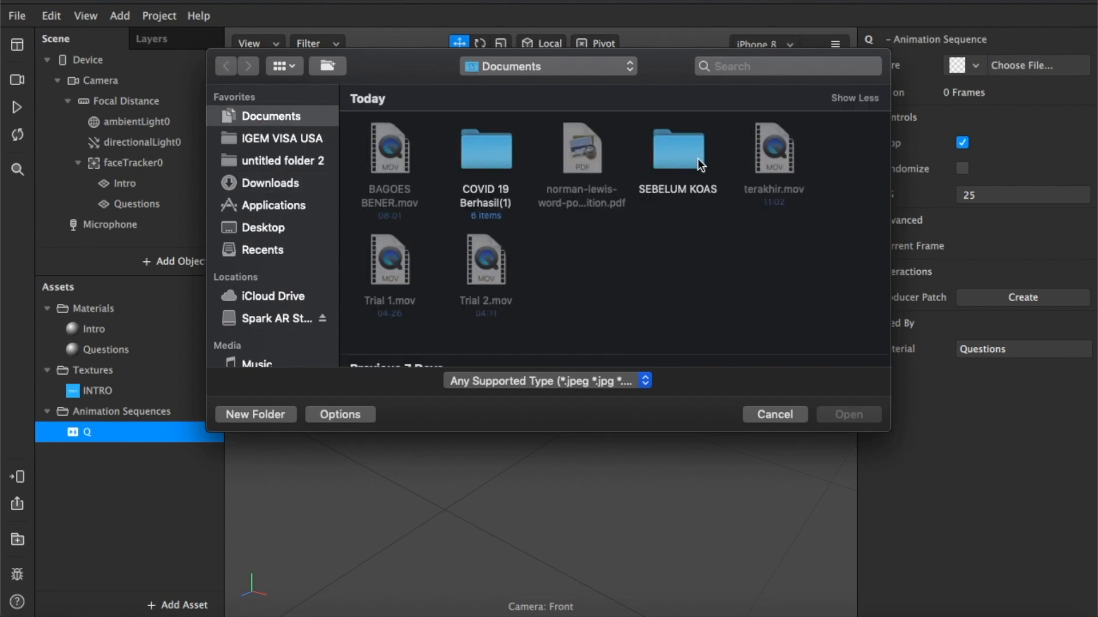
double_click(495, 152)
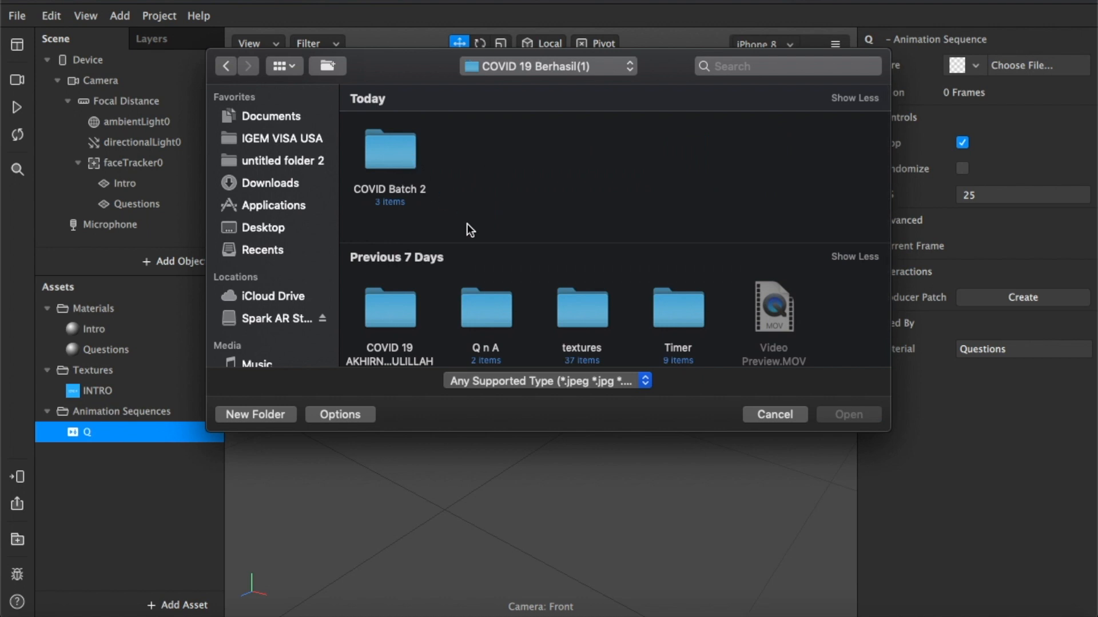
scroll(489, 303, down, 2)
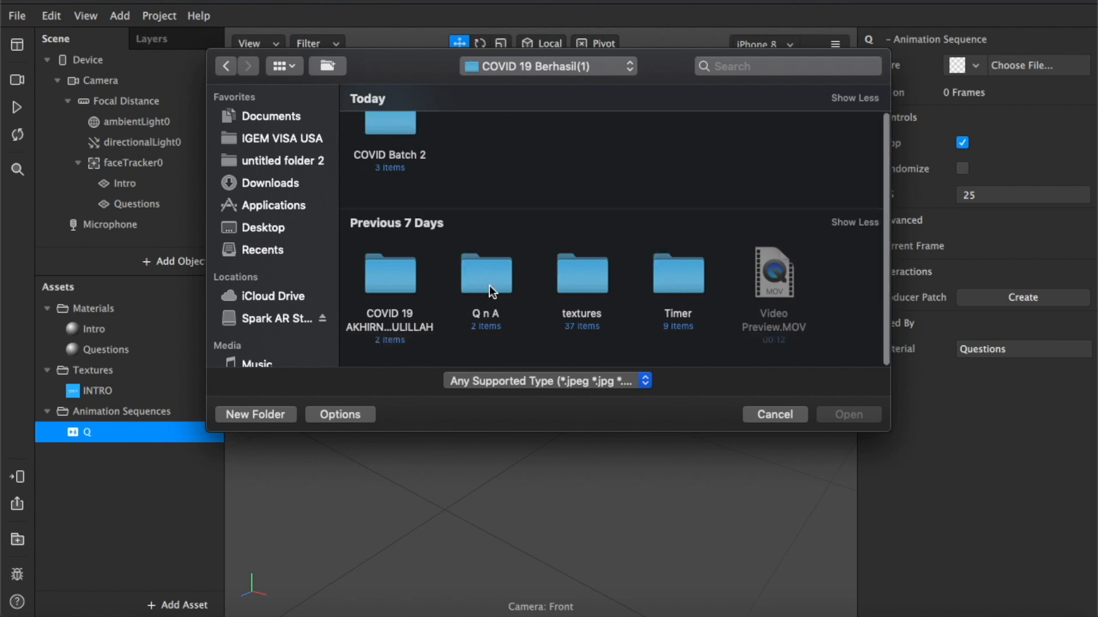
click(490, 282)
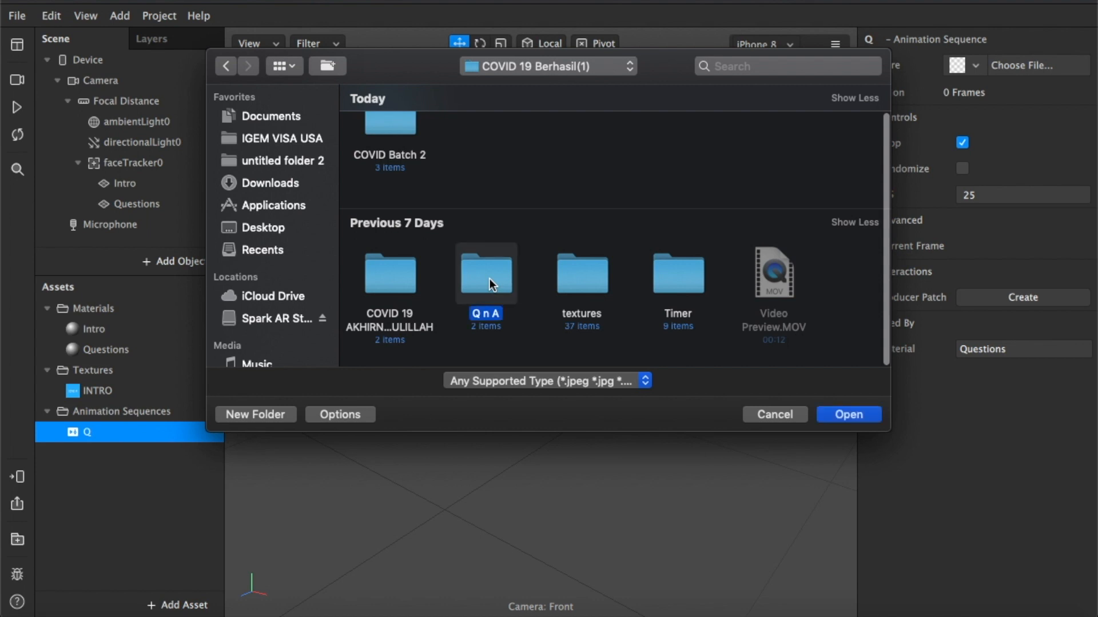
double_click(490, 284)
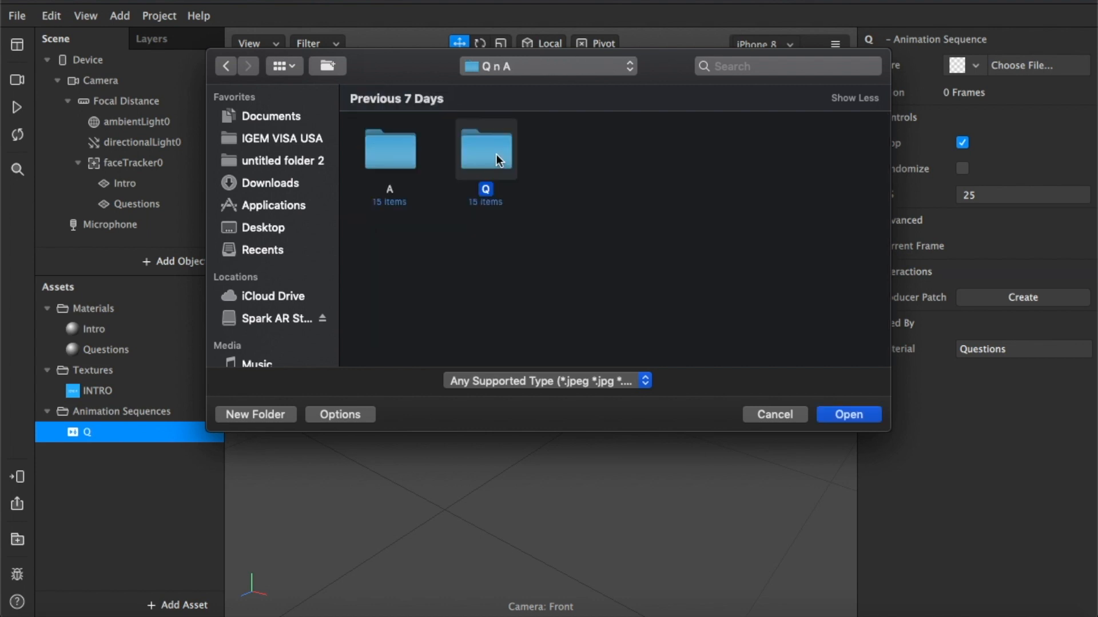
double_click(496, 155)
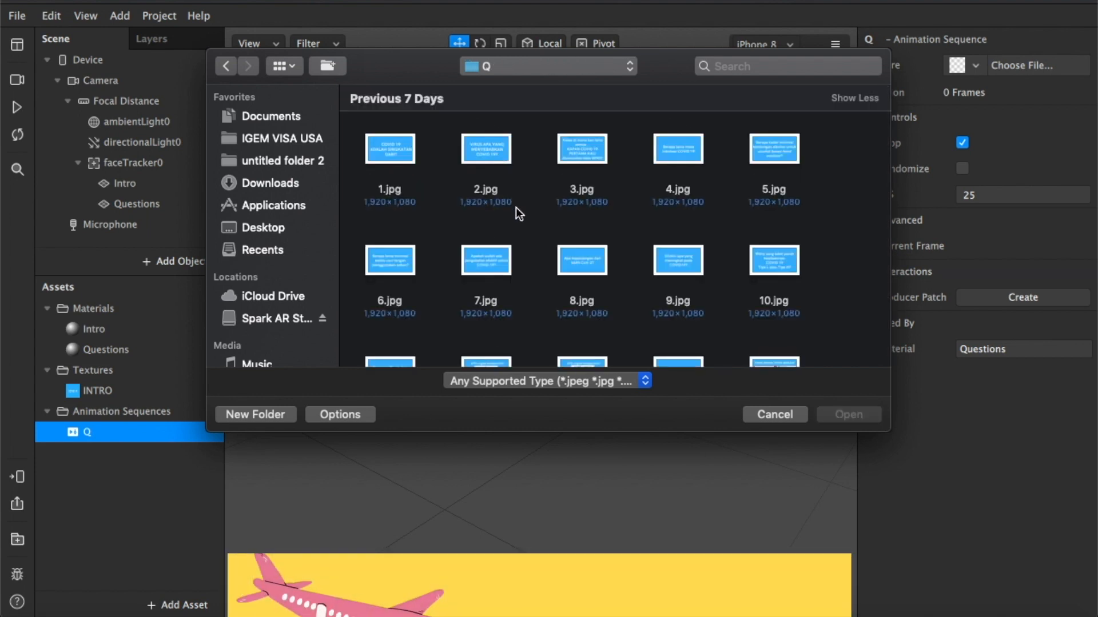
Load images 1.jpg through 15.jpg into the Q animation sequence and turn on Randomize for it.
scroll(554, 225, down, 3)
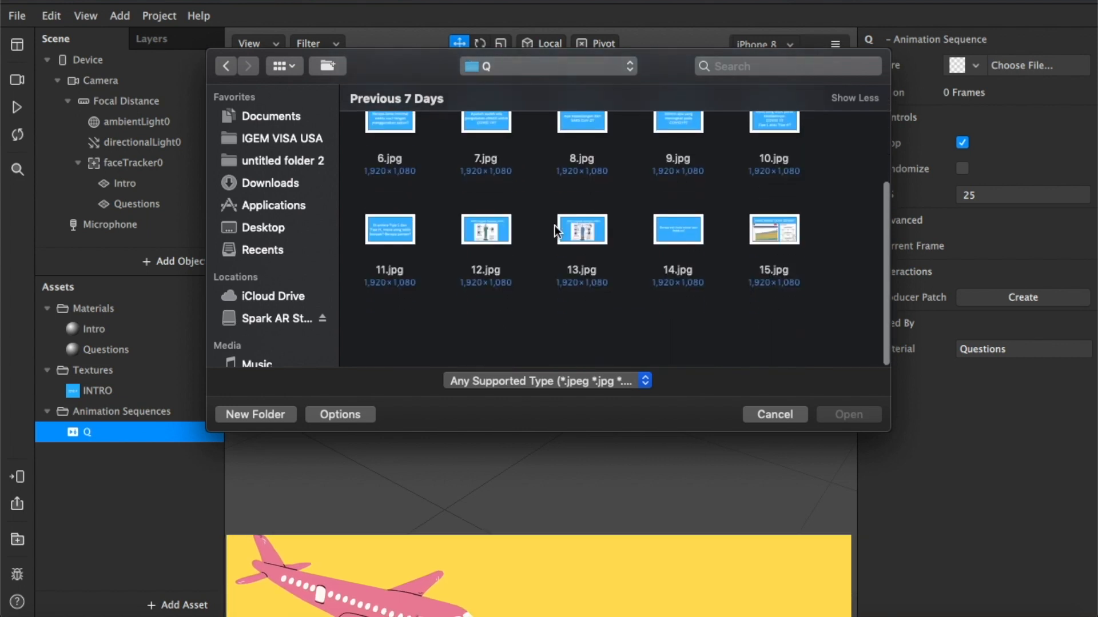
scroll(555, 225, up, 3)
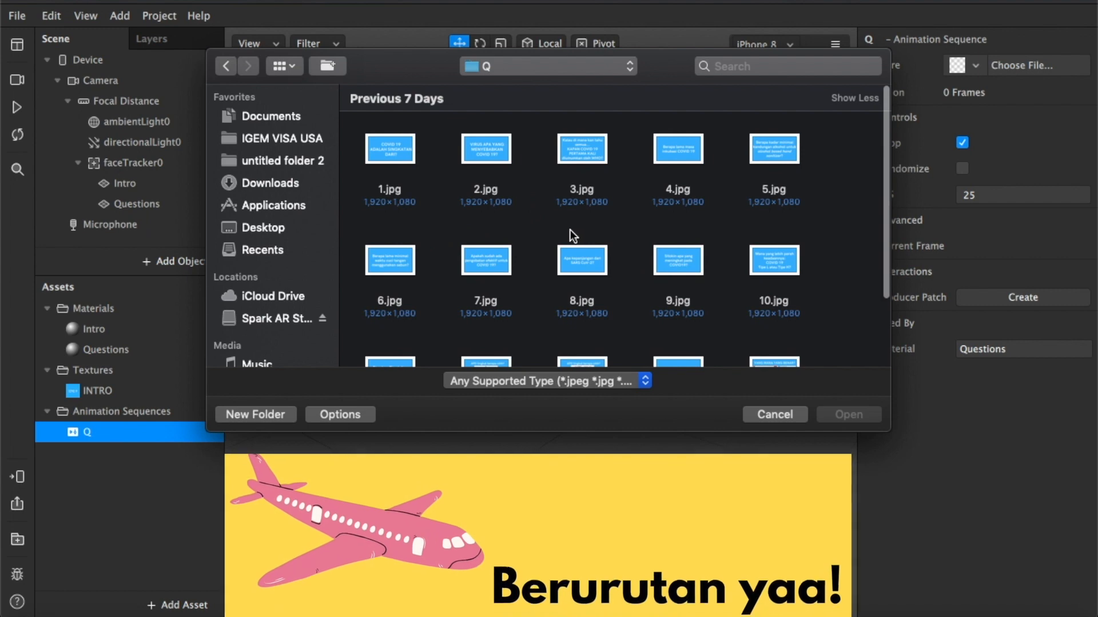
scroll(571, 230, down, 3)
scroll(571, 230, up, 3)
scroll(386, 147, down, 1)
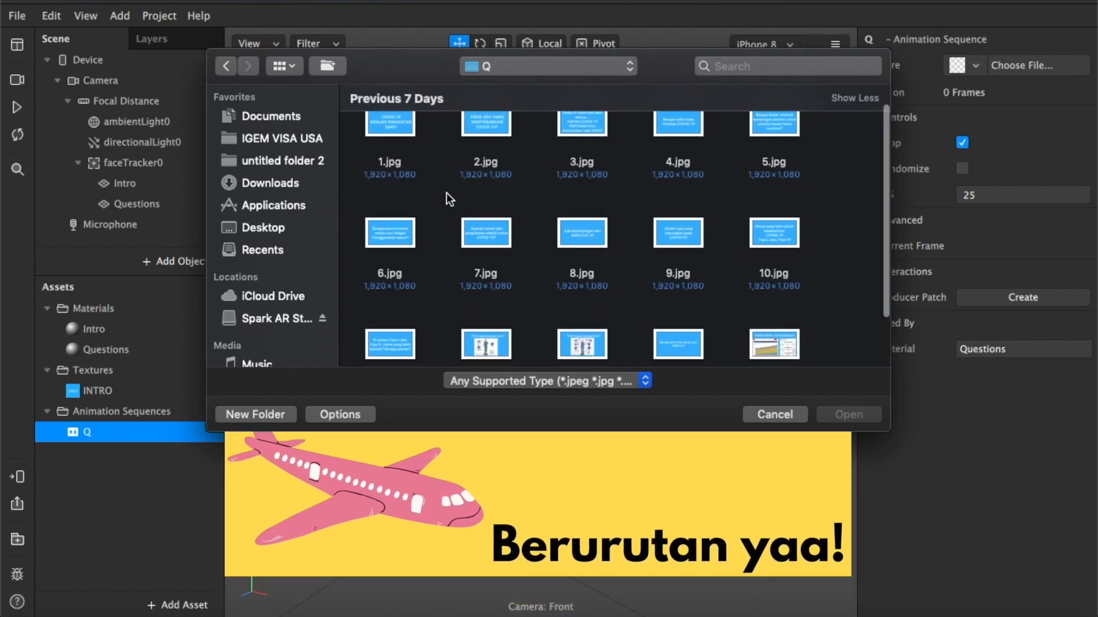
scroll(447, 193, down, 2)
scroll(447, 193, up, 3)
click(390, 149)
drag(544, 217, 823, 355)
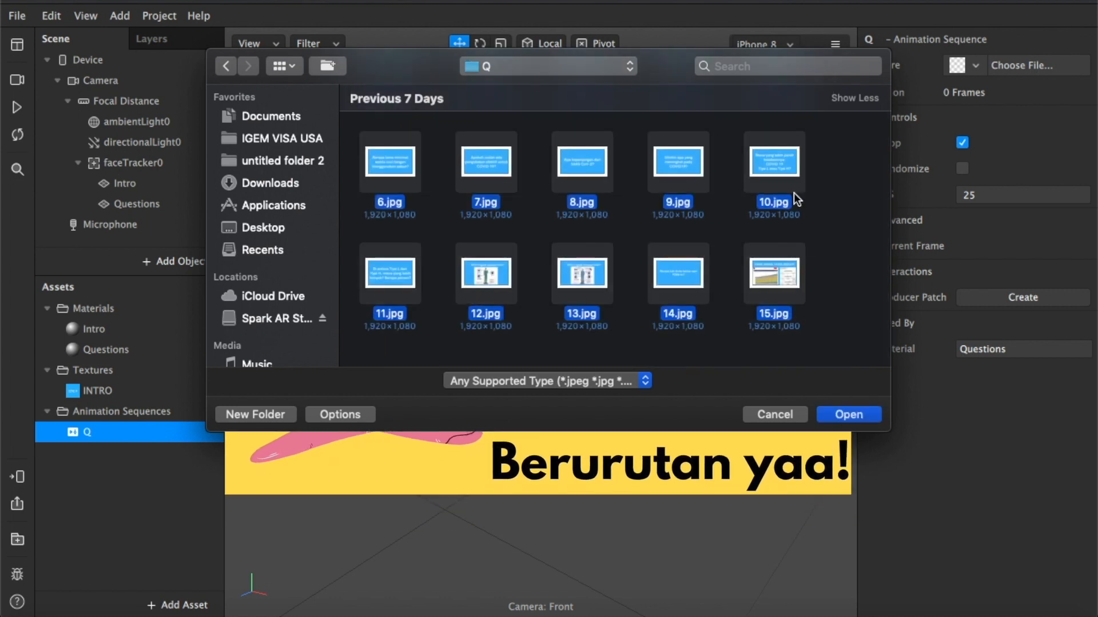
click(862, 413)
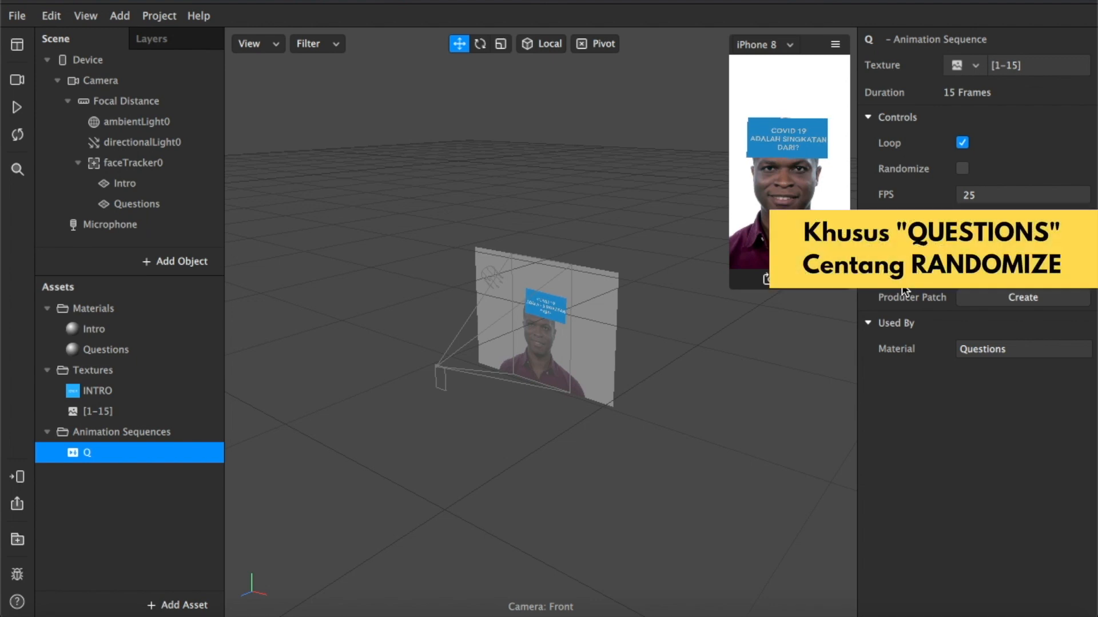
click(963, 168)
Duplicate the Questions plane and rename the copy Answers.
double_click(148, 207)
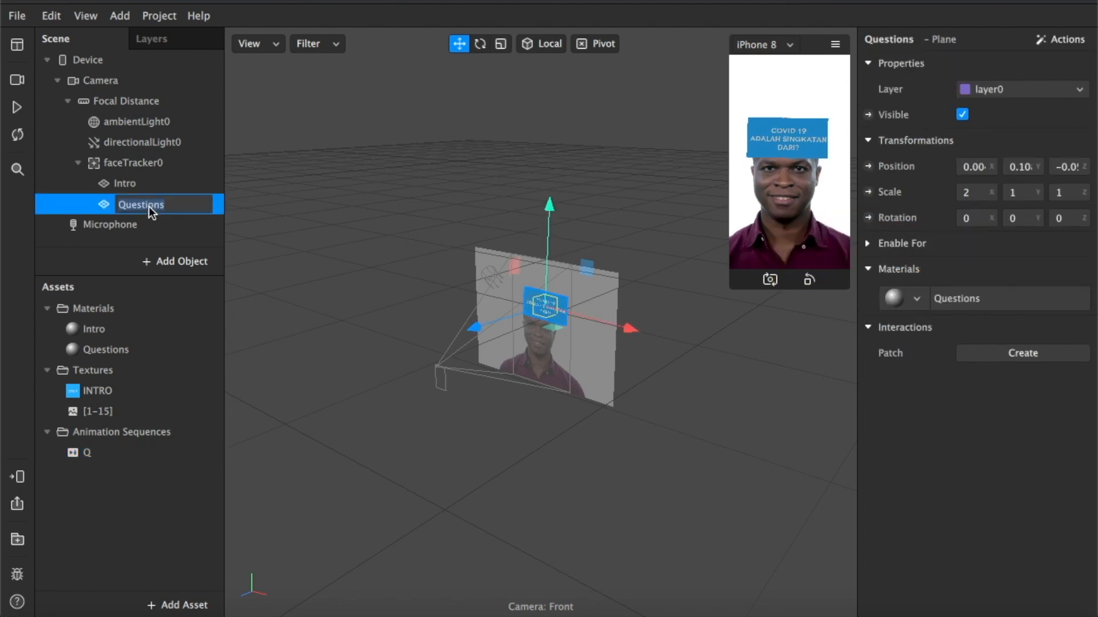
right_click(171, 201)
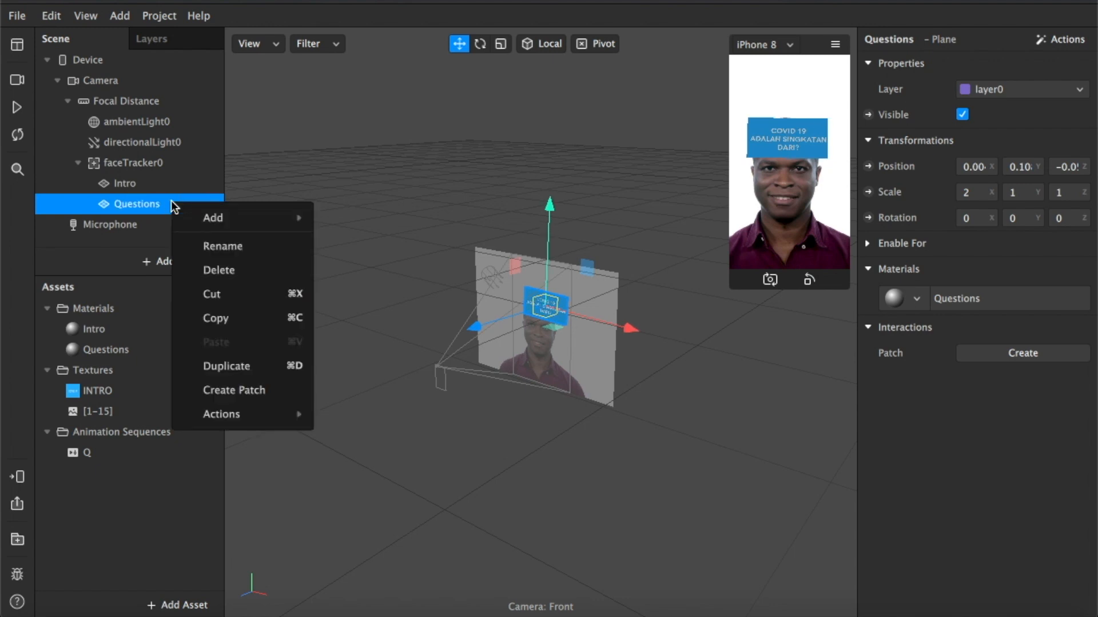
click(227, 368)
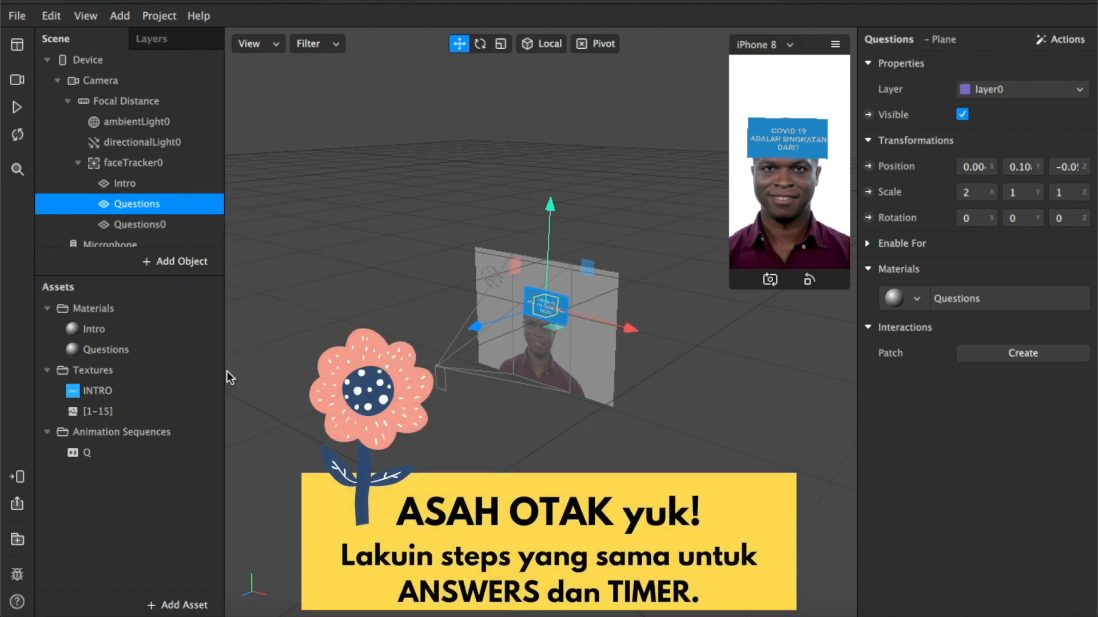
double_click(143, 225)
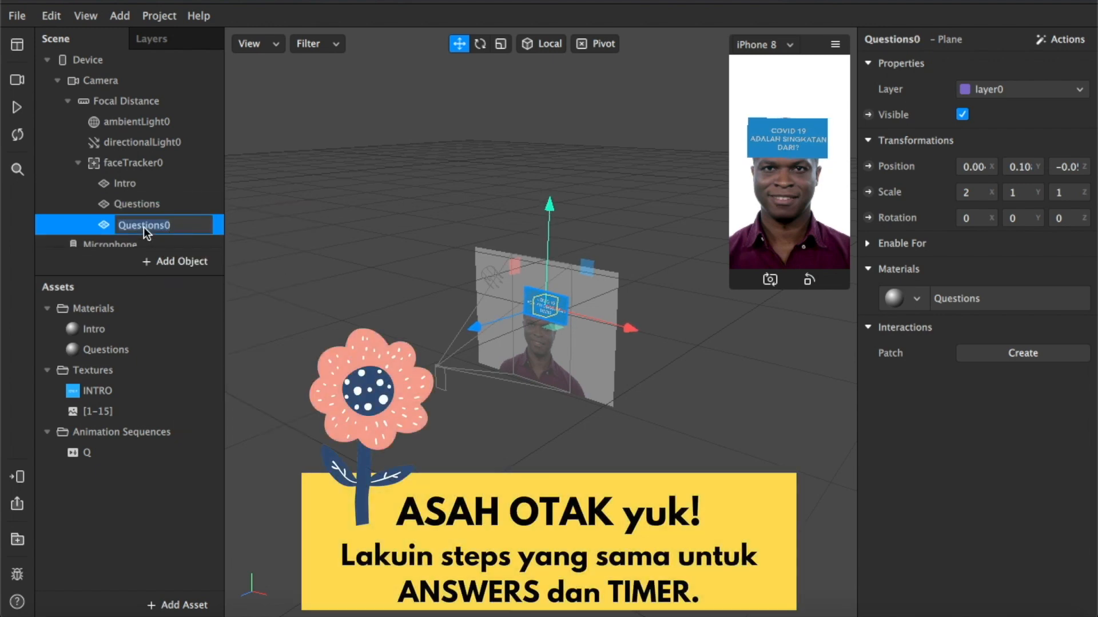
text(Answers)
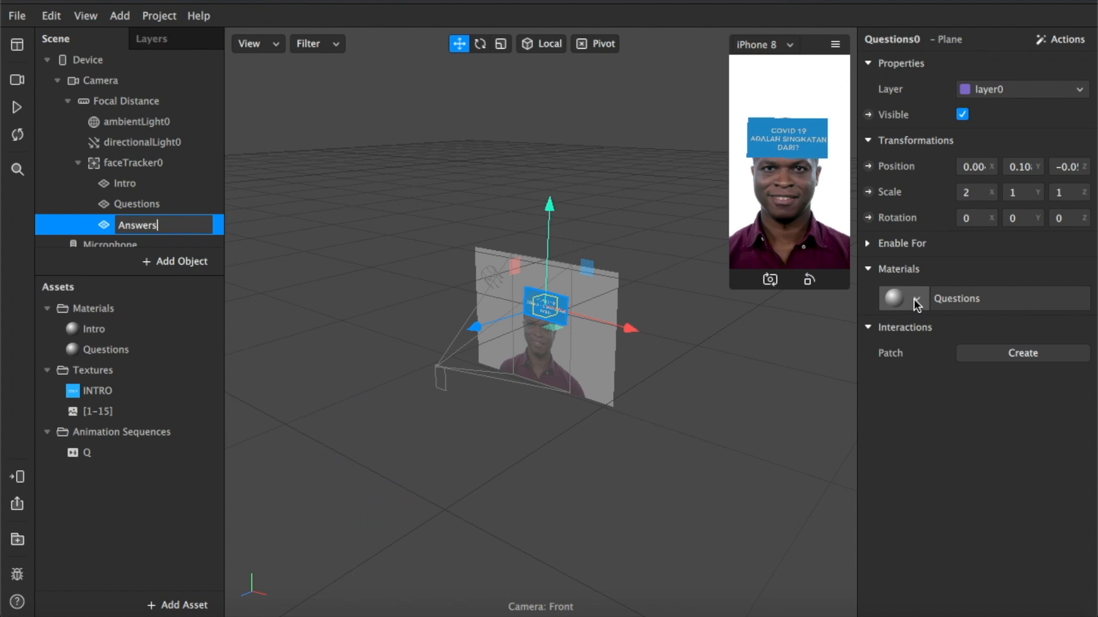
Create a new material for the Answers plane and rename that material Answers.
click(913, 299)
click(956, 381)
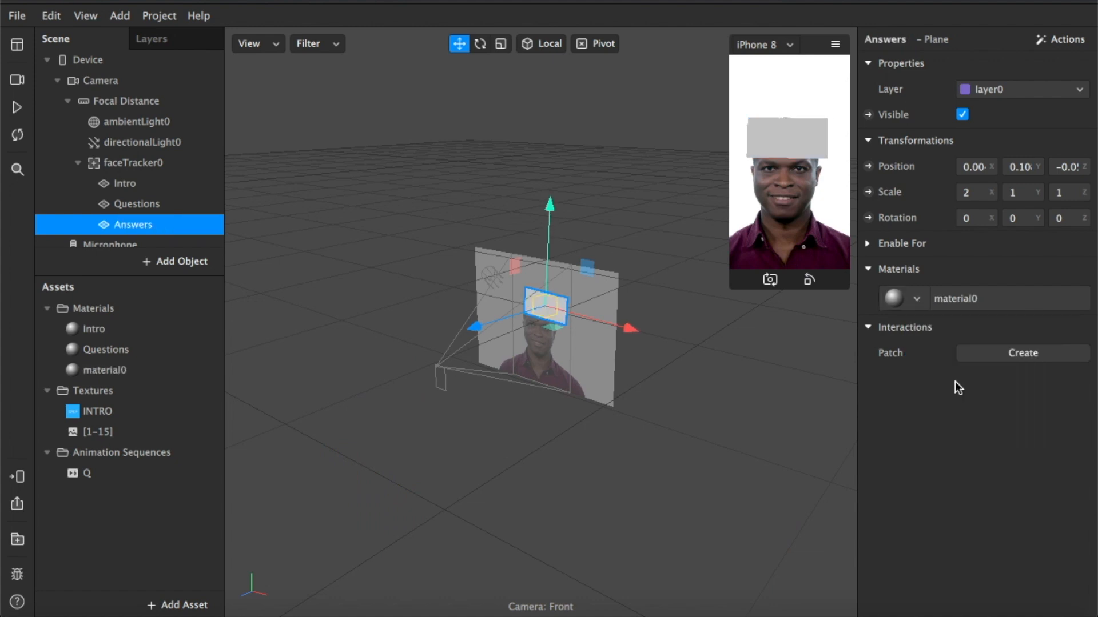
double_click(102, 373)
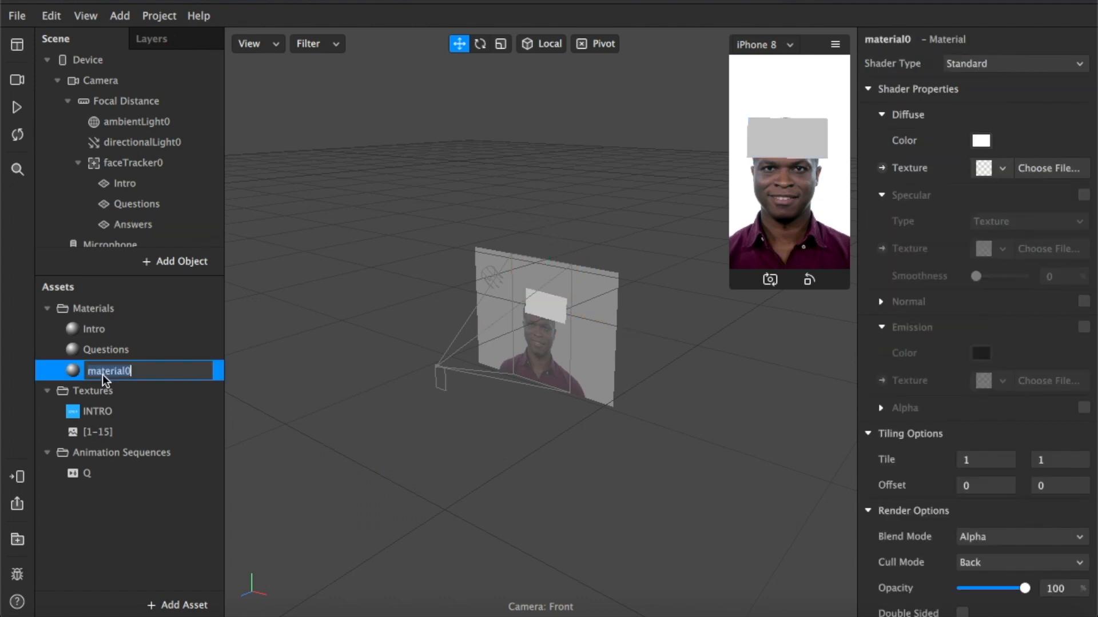
text(Answers)
Create a new animation sequence as the Answers material's diffuse texture and rename the sequence A.
click(1000, 173)
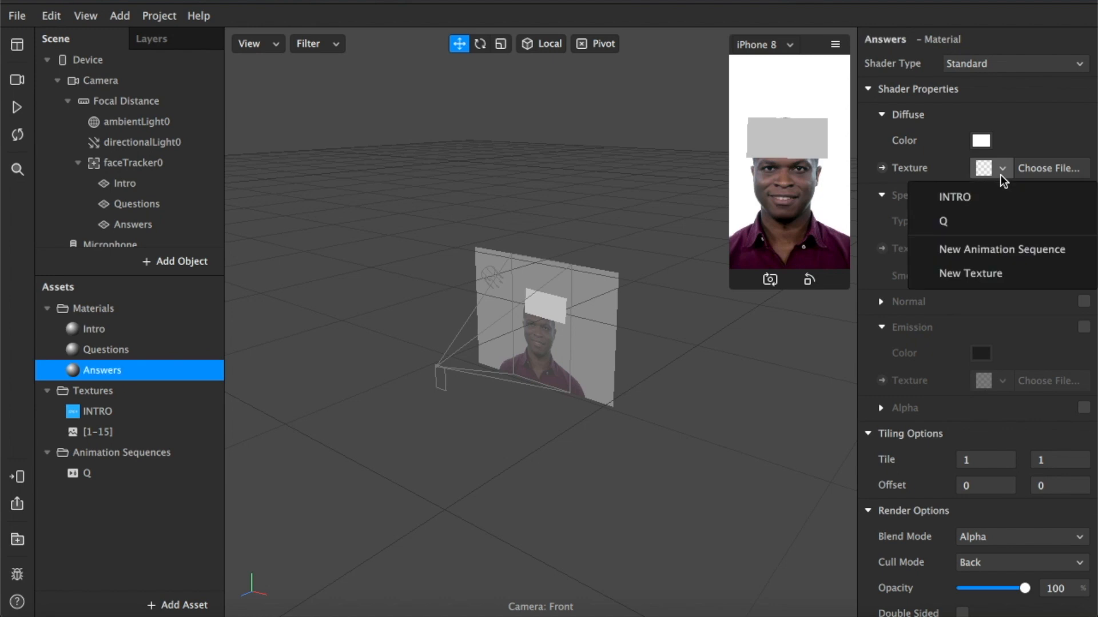
click(993, 255)
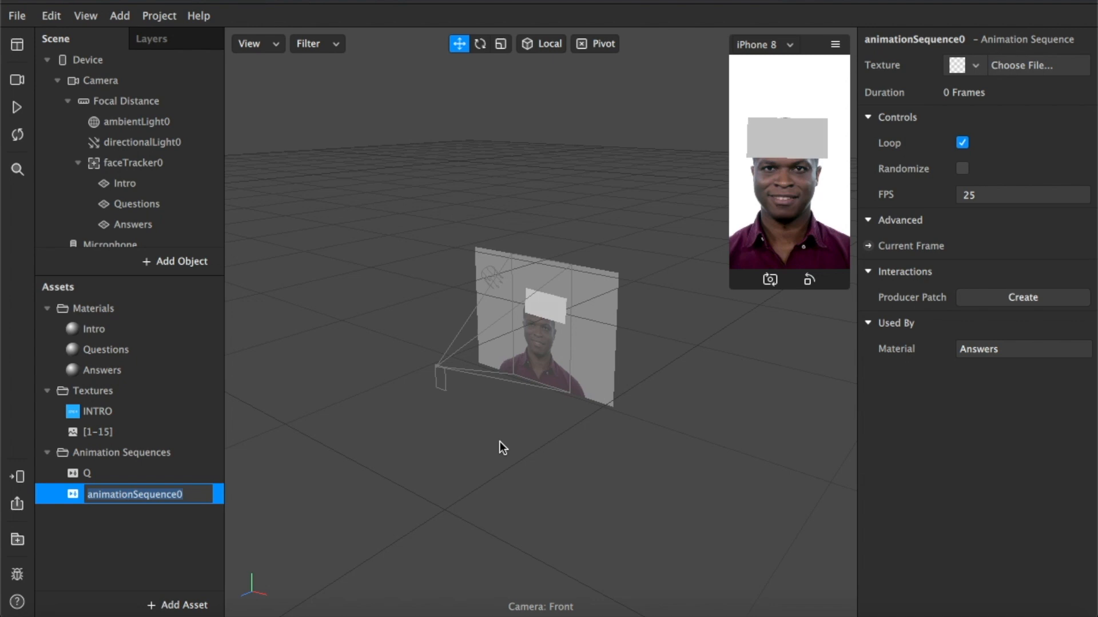
text(A)
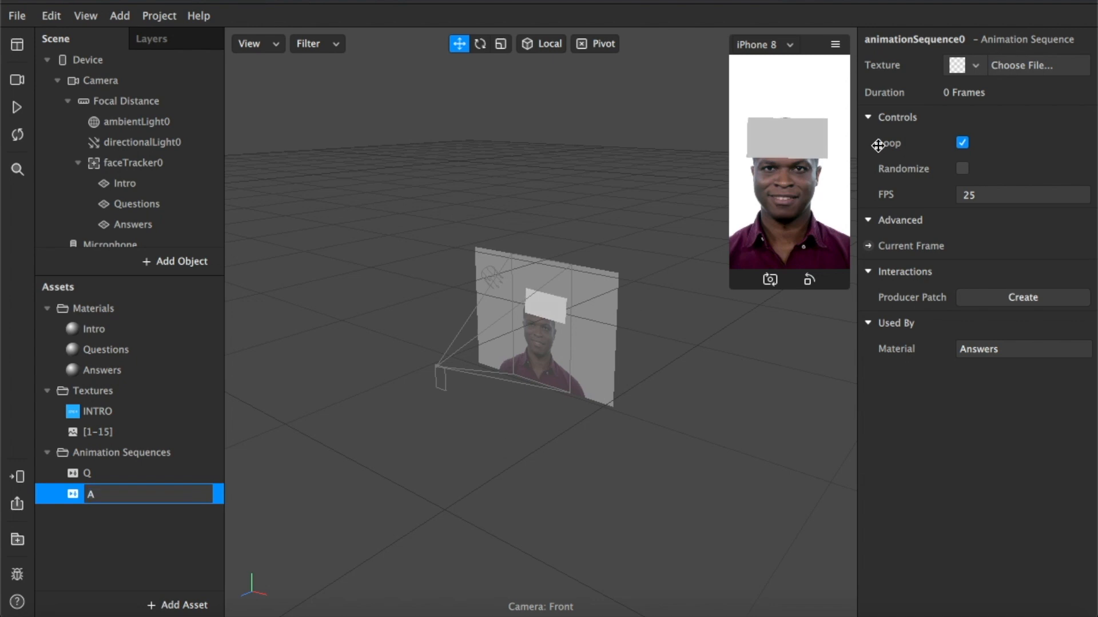
Load images 1 through 15 from the A folder inside Q n A as the A animation sequence's texture.
click(1030, 72)
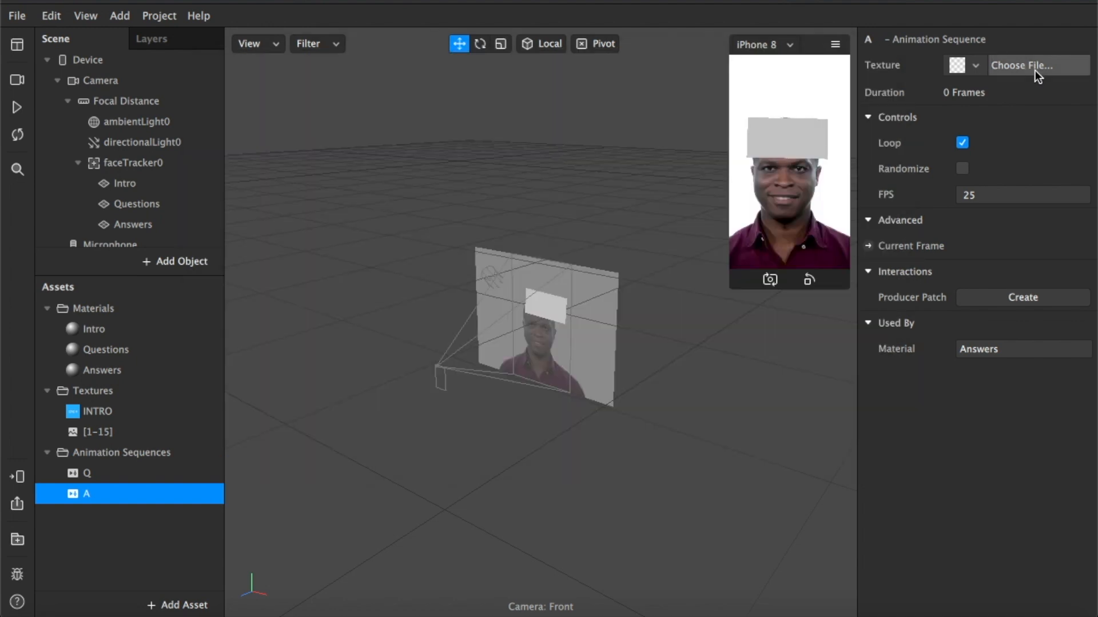
click(1034, 70)
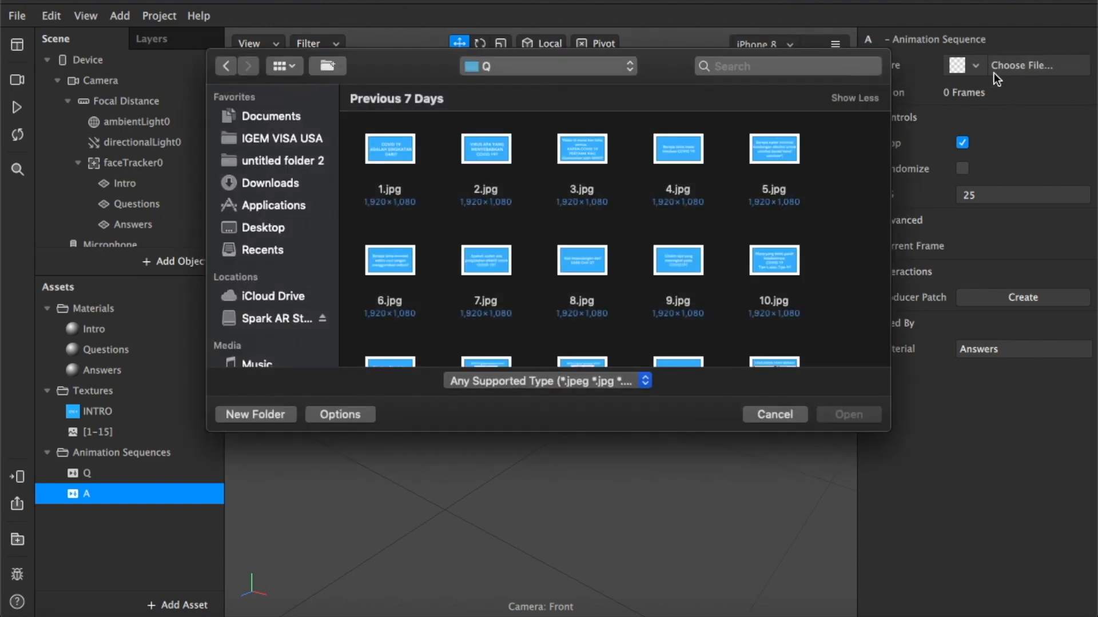
click(575, 60)
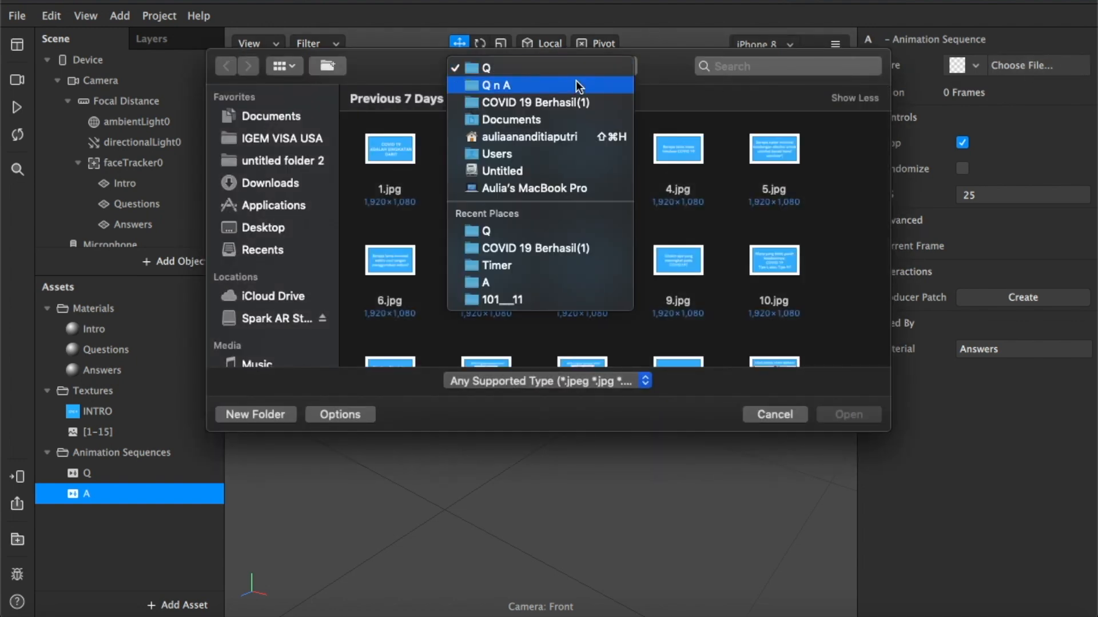
click(575, 81)
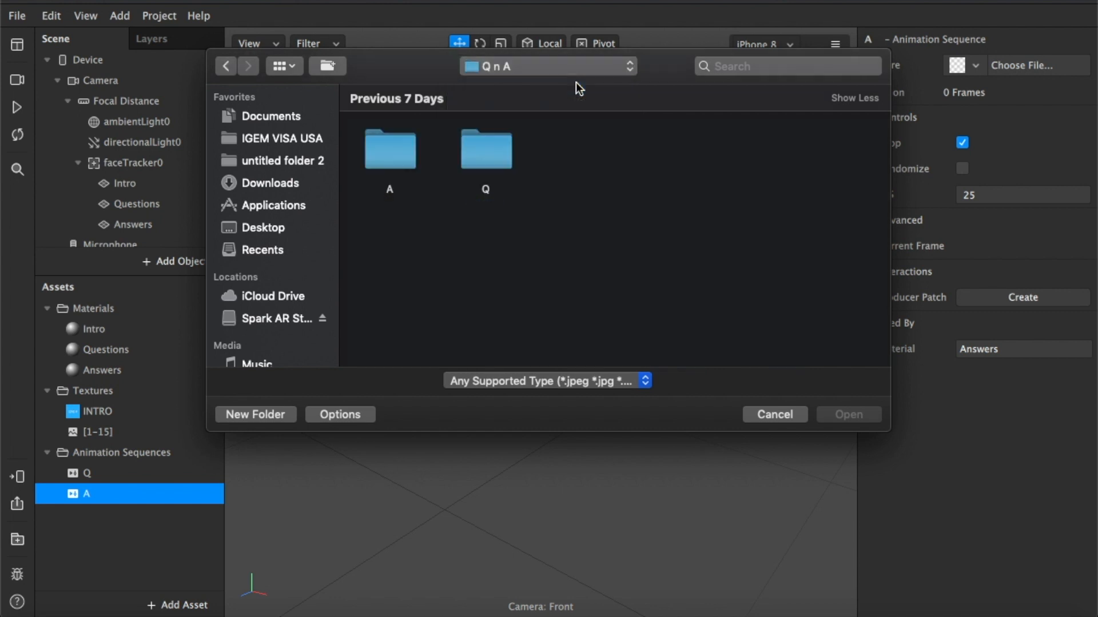
click(375, 149)
double_click(375, 149)
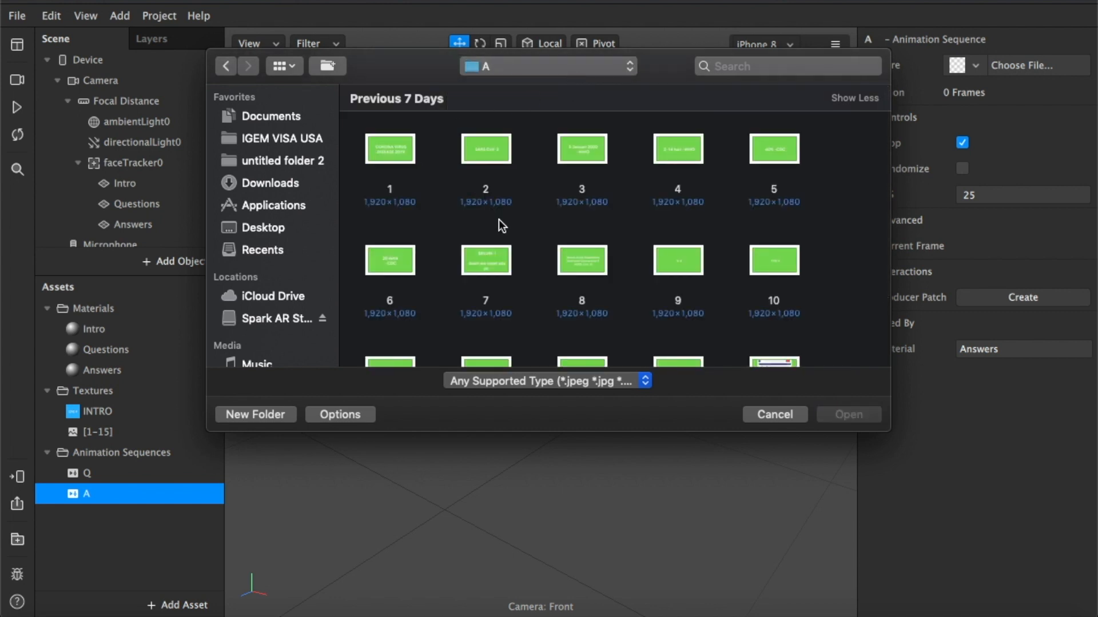
scroll(498, 218, down, 3)
scroll(499, 225, up, 2)
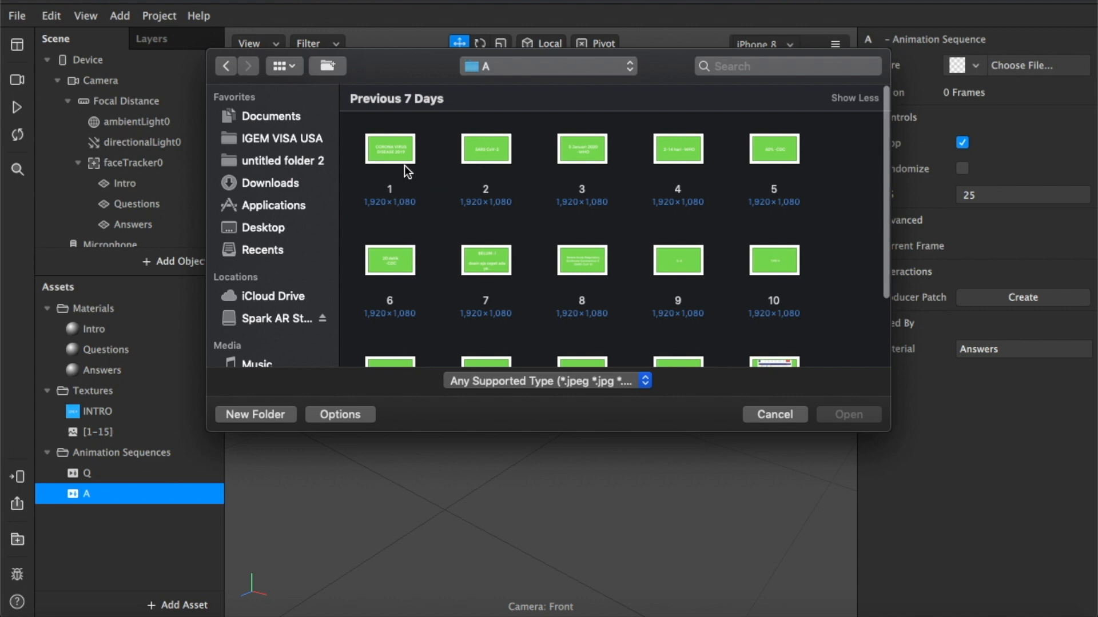
scroll(503, 266, down, 3)
scroll(503, 266, up, 3)
drag(355, 146, 875, 341)
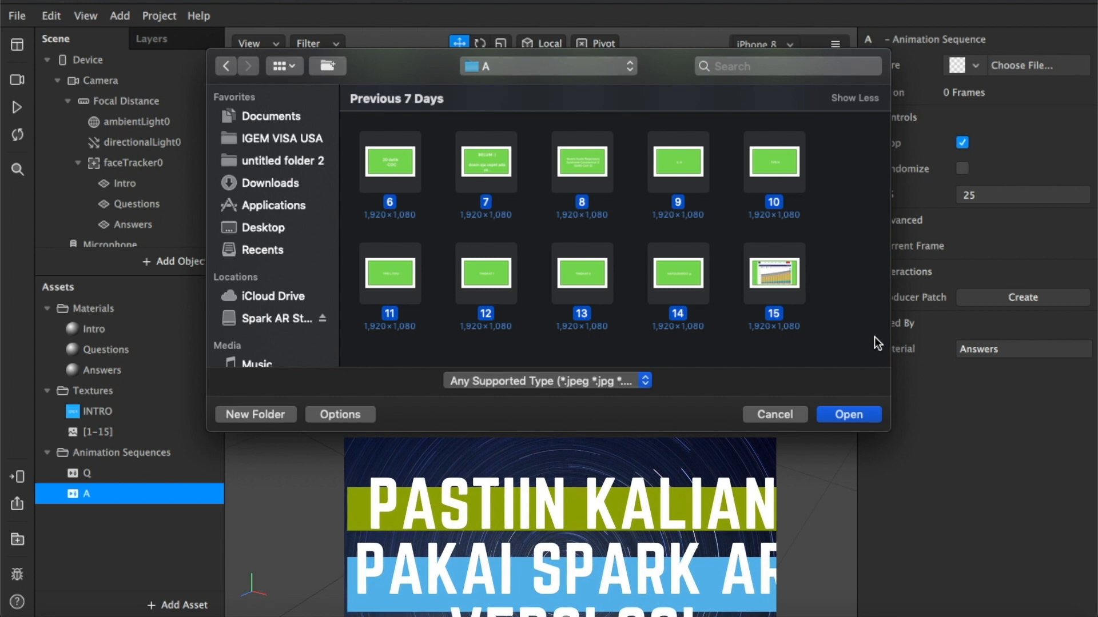
click(874, 417)
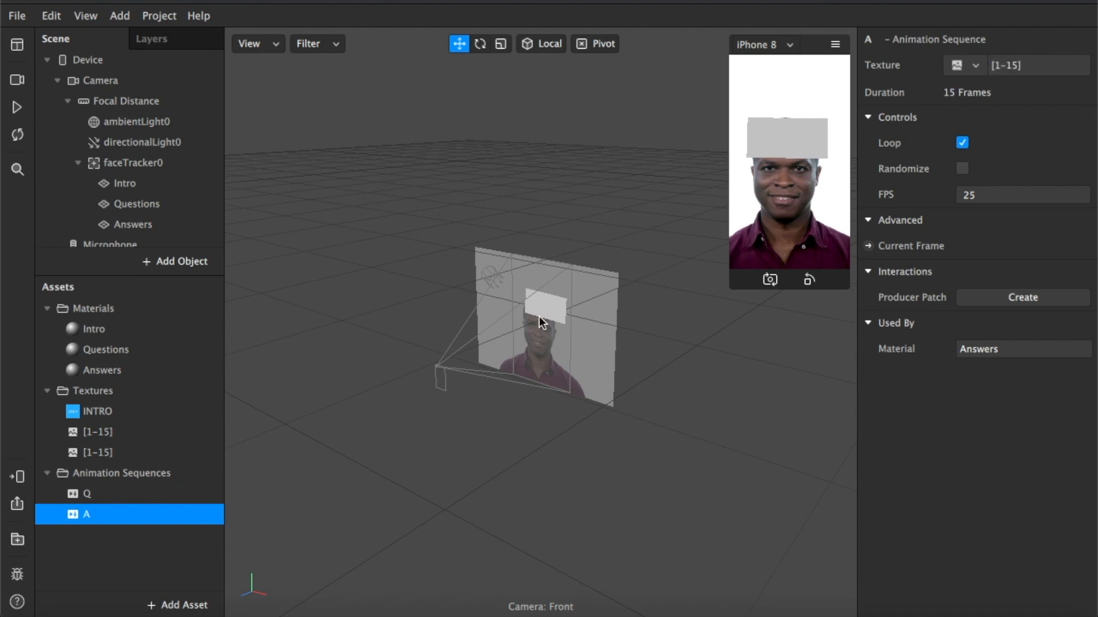
Rename the questions texture sequence as que and the answers texture sequence as ans.
double_click(104, 432)
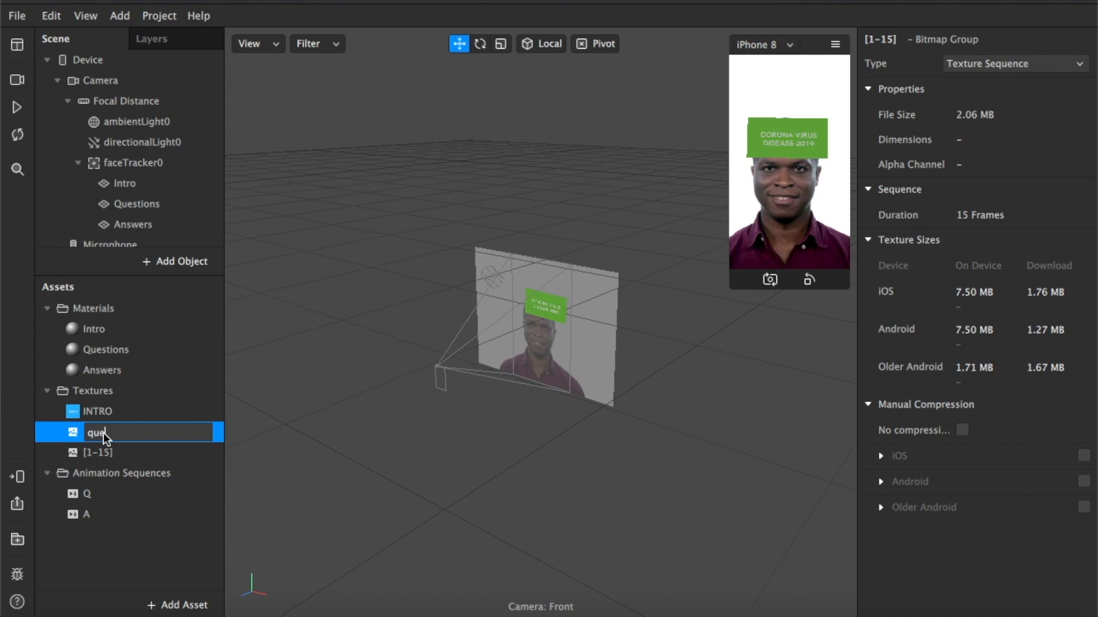
double_click(98, 451)
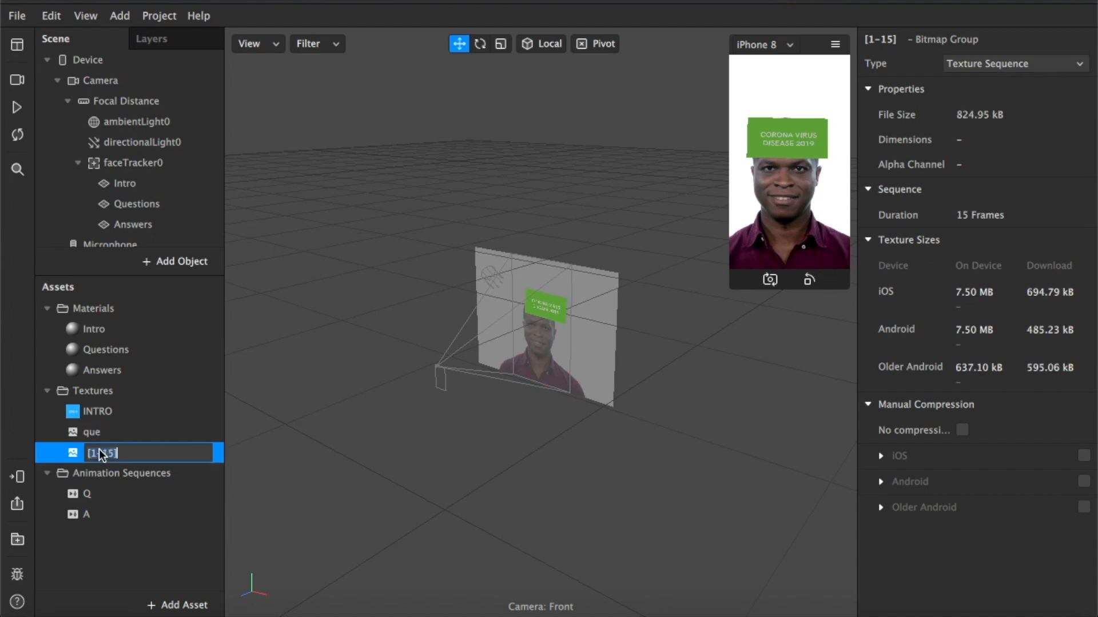
text(ans)
Duplicate the Answers plane and rename the copy Timer.
double_click(152, 224)
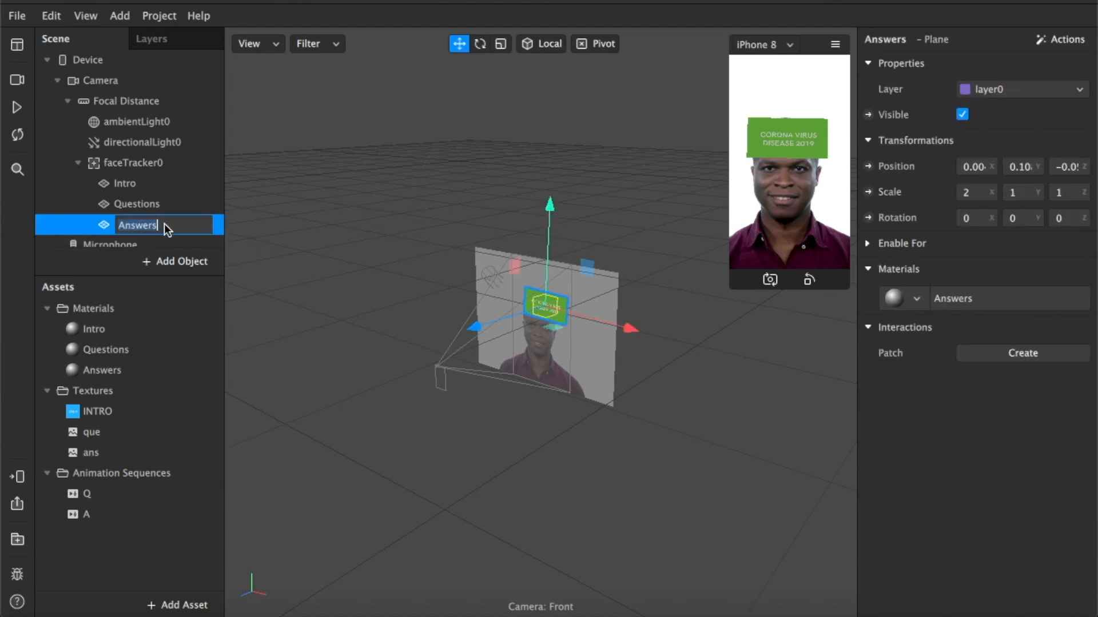
right_click(164, 224)
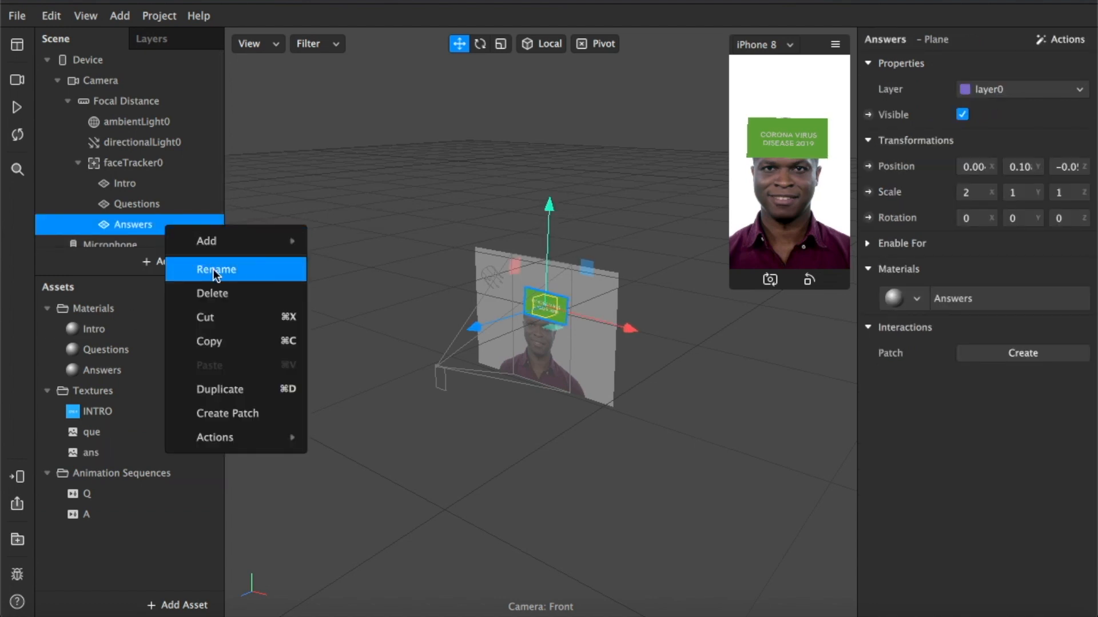
click(221, 390)
scroll(183, 198, down, 1)
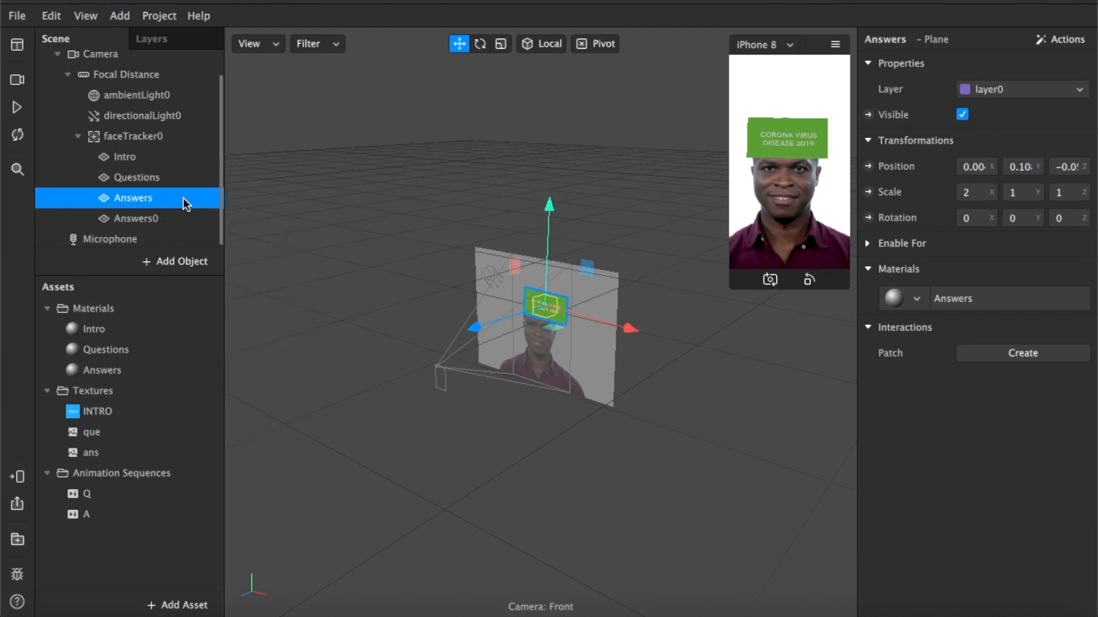
double_click(142, 218)
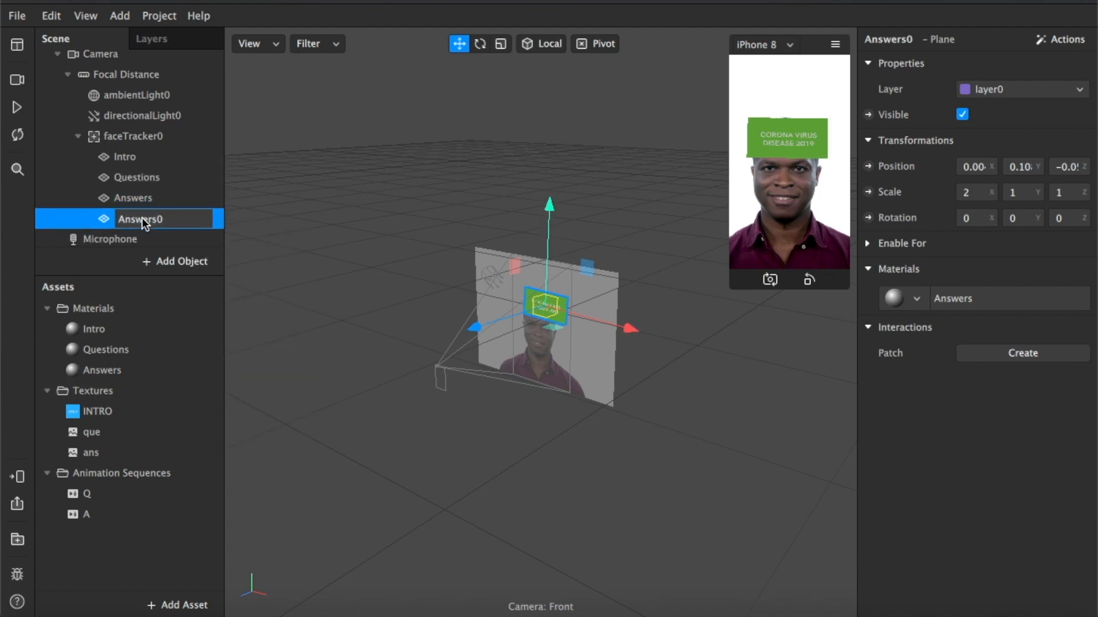
text(Timer)
Set the Timer plane's scale to 0.5 on the X, Y and Z axes.
click(976, 193)
text(0.5)
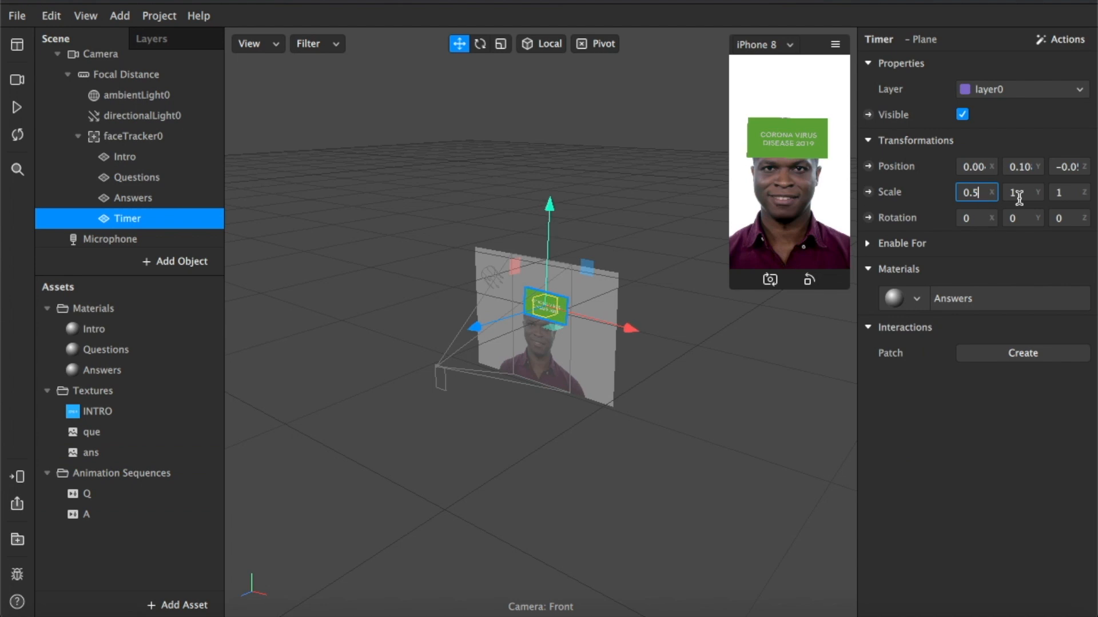
click(1021, 195)
key(BackSpace)
text(0.5)
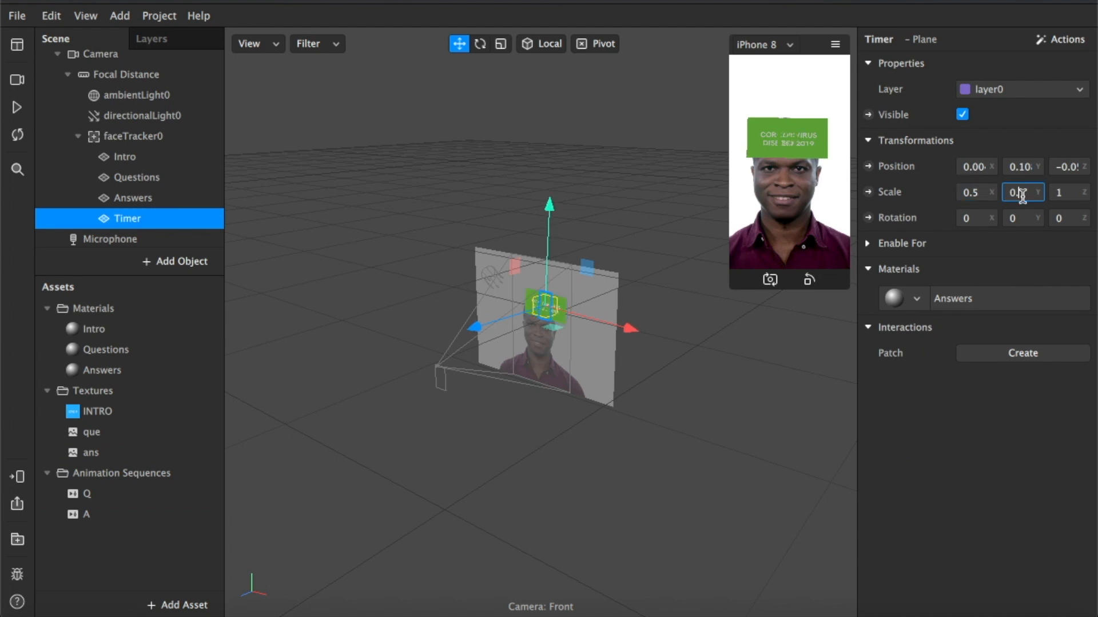
click(1075, 194)
key(BackSpace)
text(0.)
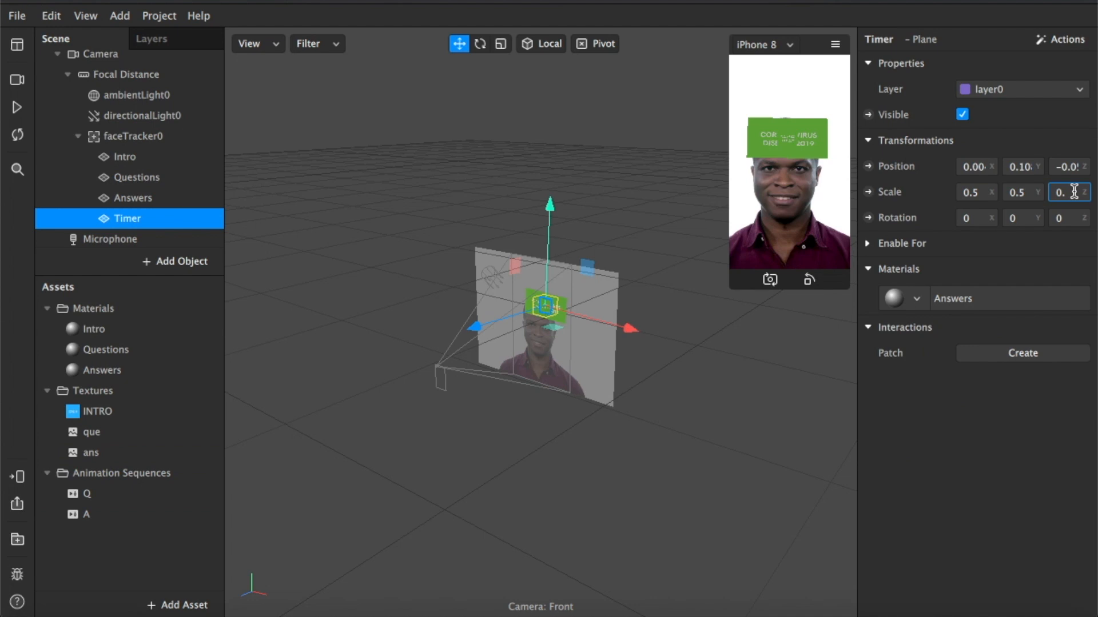
text(5)
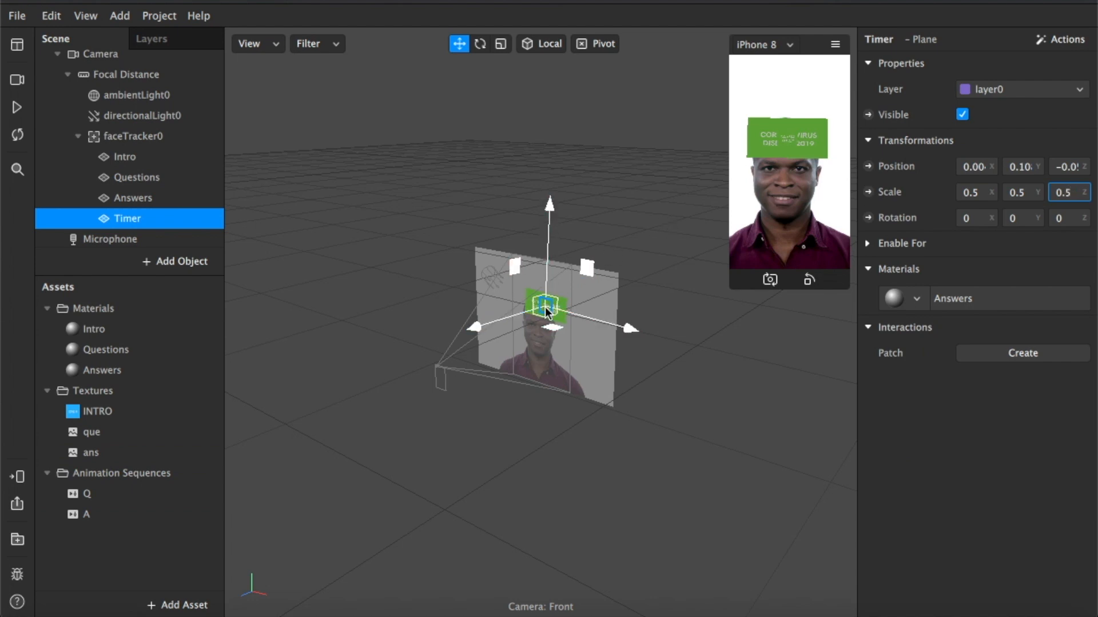
Move the Timer plane beside the face, just below the answers plane, and reset its X, Y and Z rotation to 0.
drag(546, 310, 582, 331)
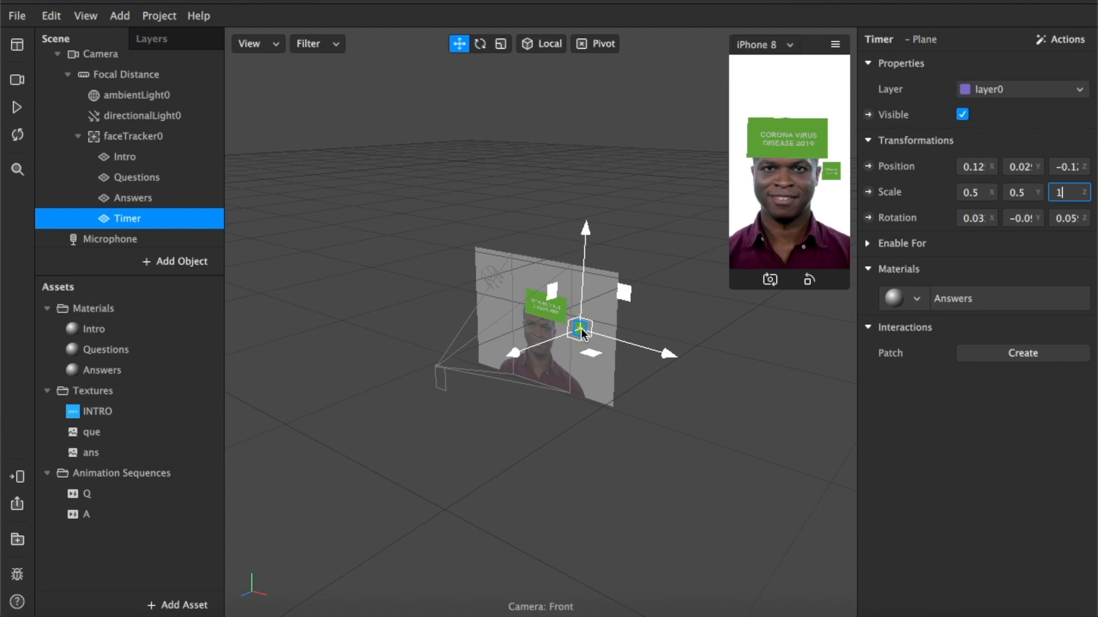
drag(580, 328, 582, 331)
click(972, 218)
text(0)
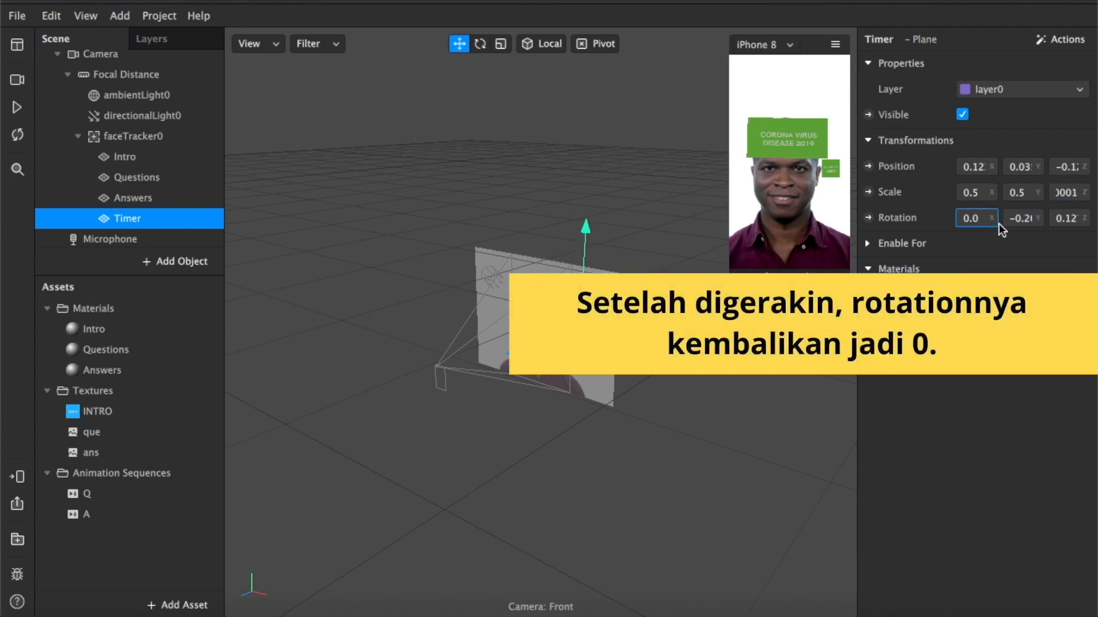
click(1023, 216)
text(0)
click(1061, 218)
text(0)
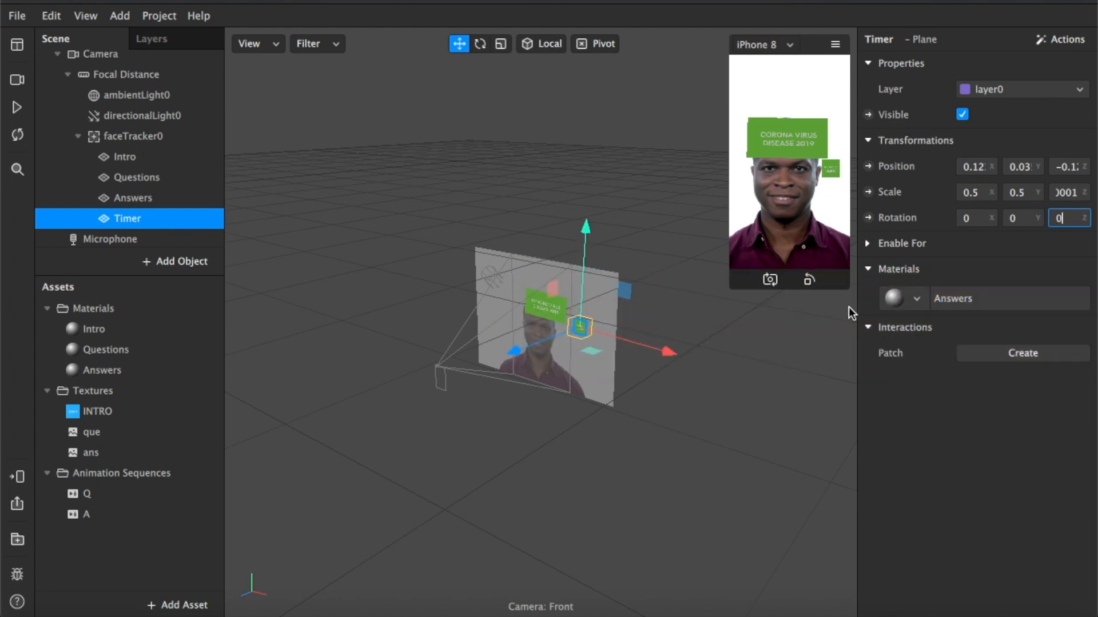
Create a new material for the Timer plane and rename that material timer.
click(910, 303)
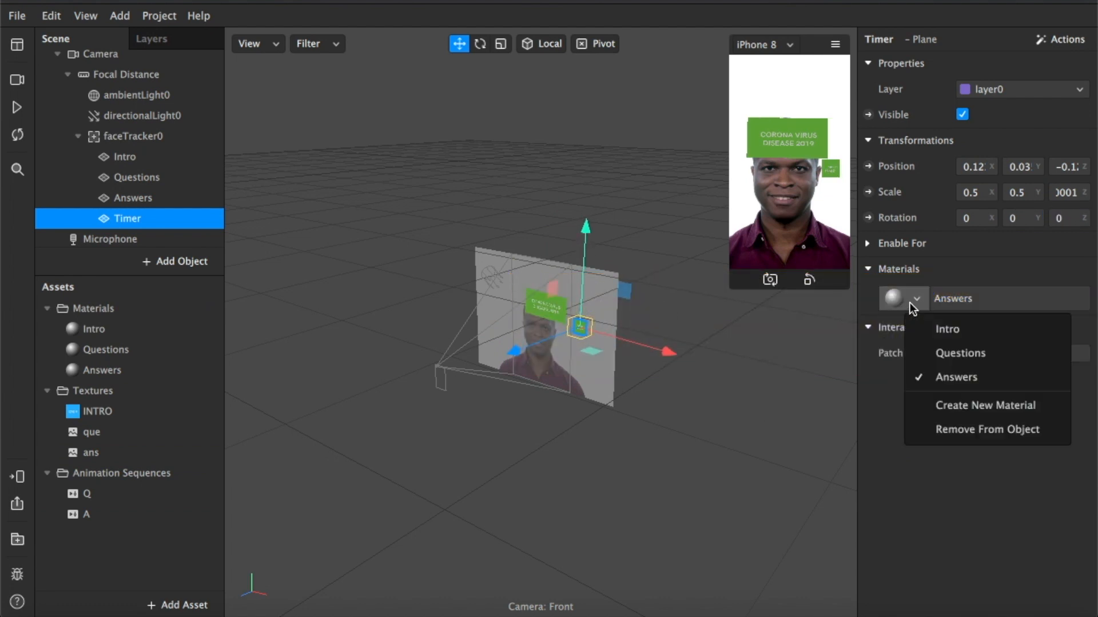
click(955, 406)
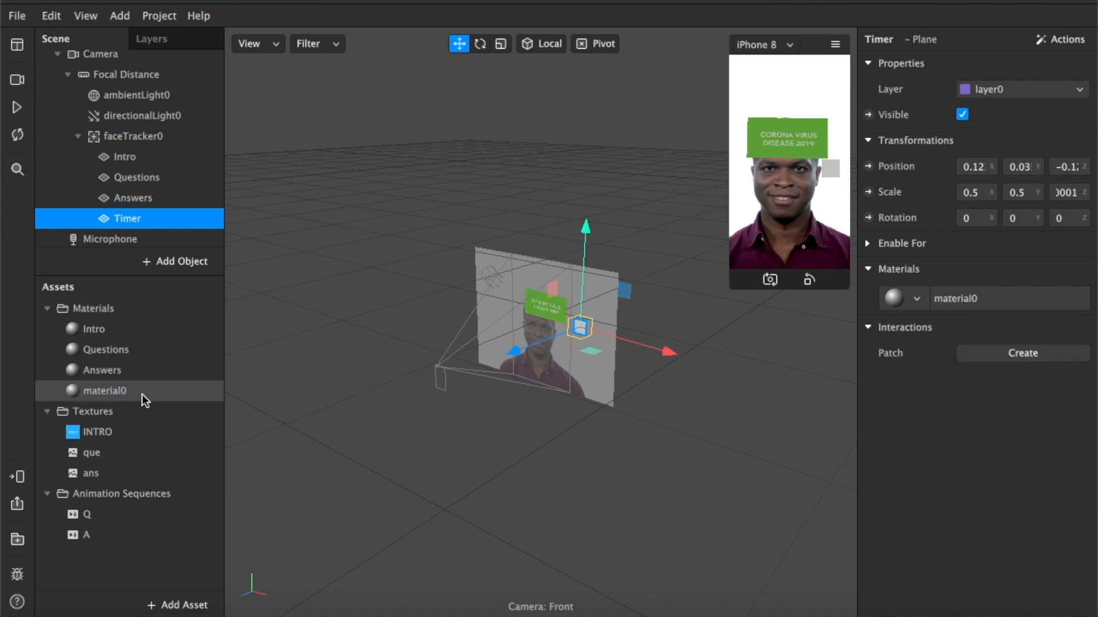
double_click(106, 391)
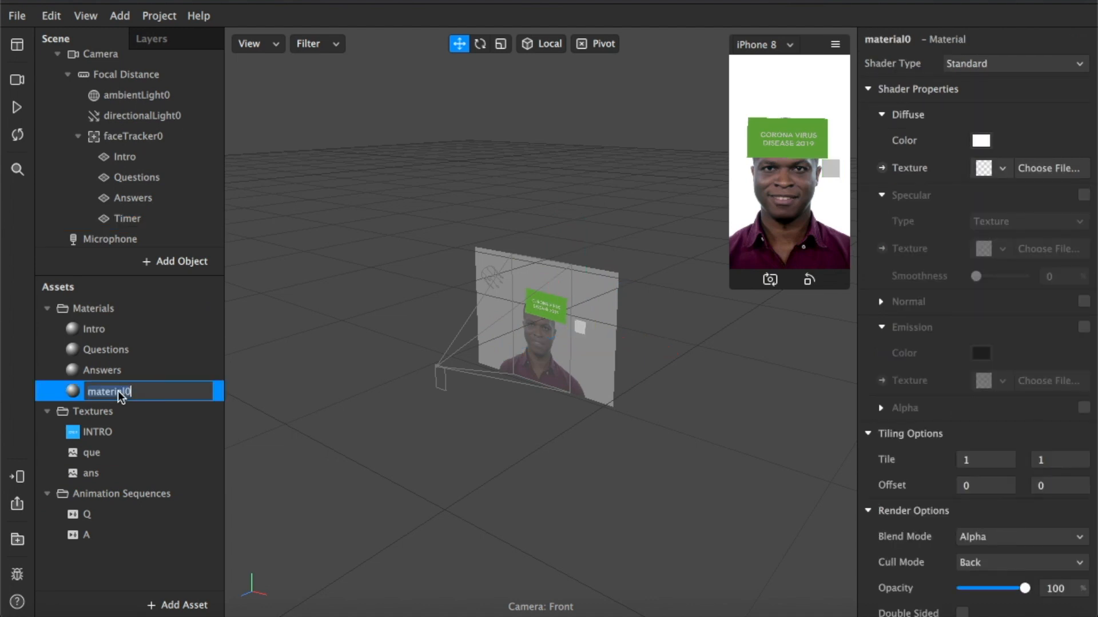
text(timer)
Create a new animation sequence as the timer material's diffuse texture and rename the sequence t.
click(1037, 165)
click(788, 412)
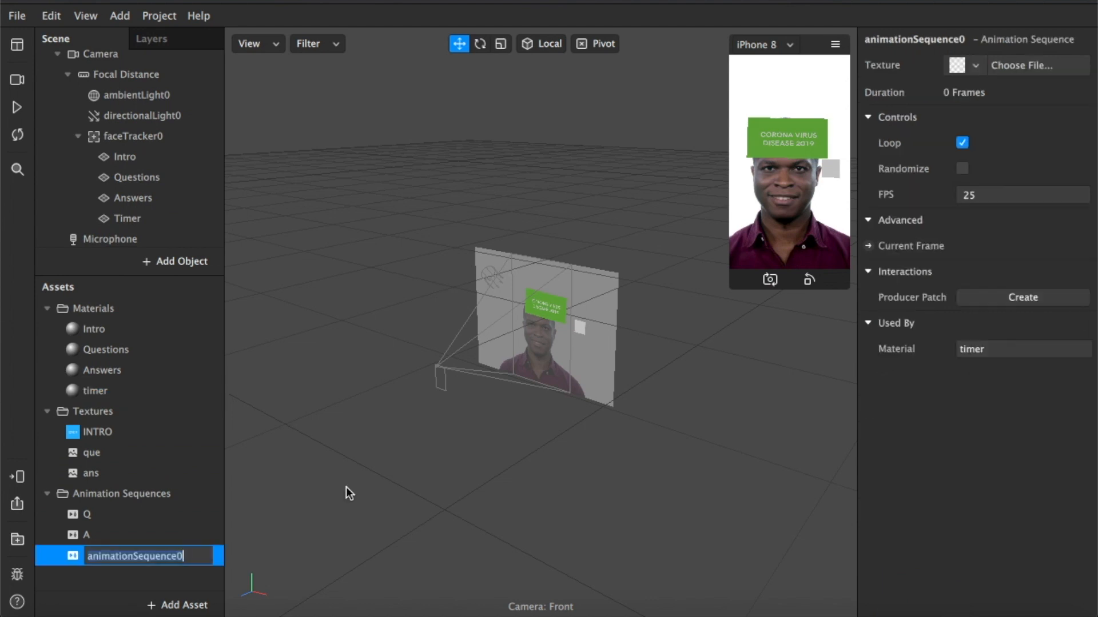
text(t)
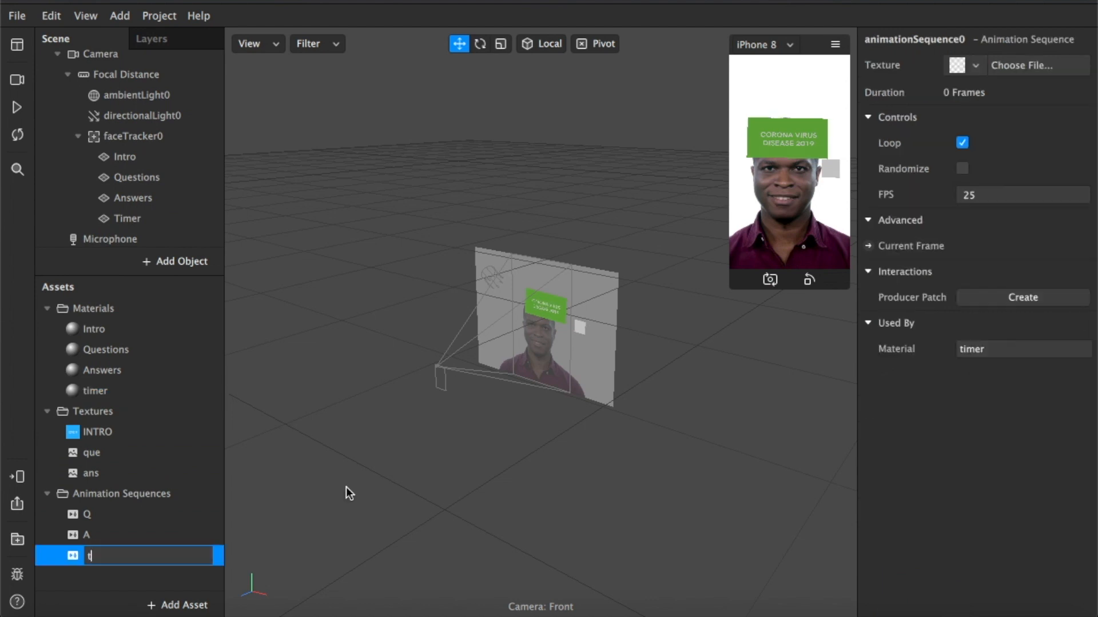
Load images 2.jpg through 8.jpg from the Timer folder inside COVID 19 Berhasil(1) as the t animation sequence's texture.
click(1027, 65)
click(577, 66)
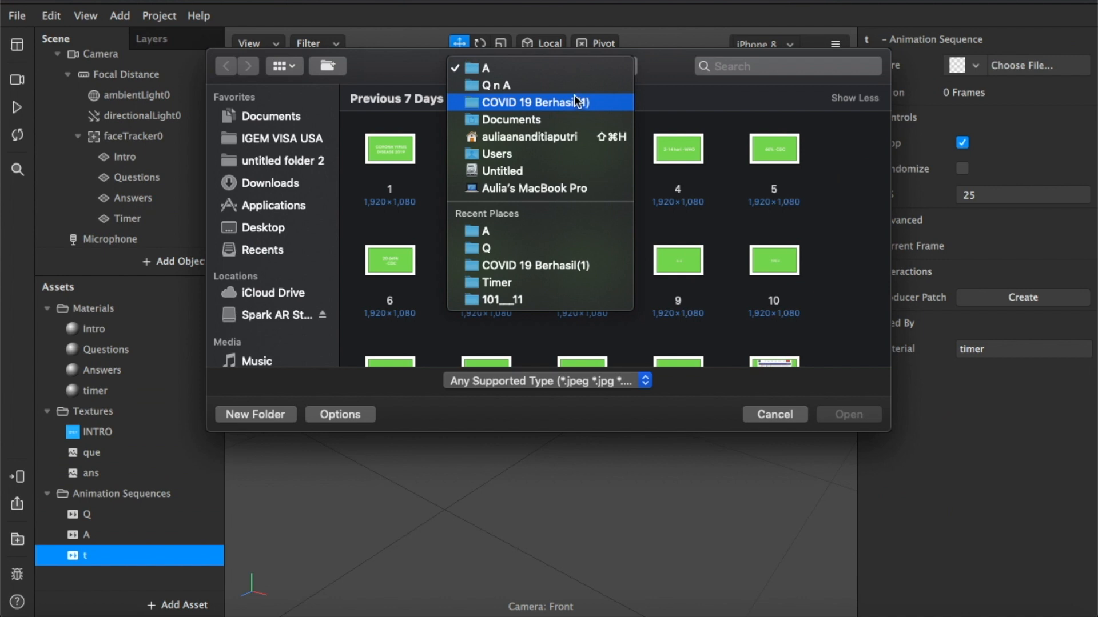
click(578, 102)
scroll(473, 229, down, 2)
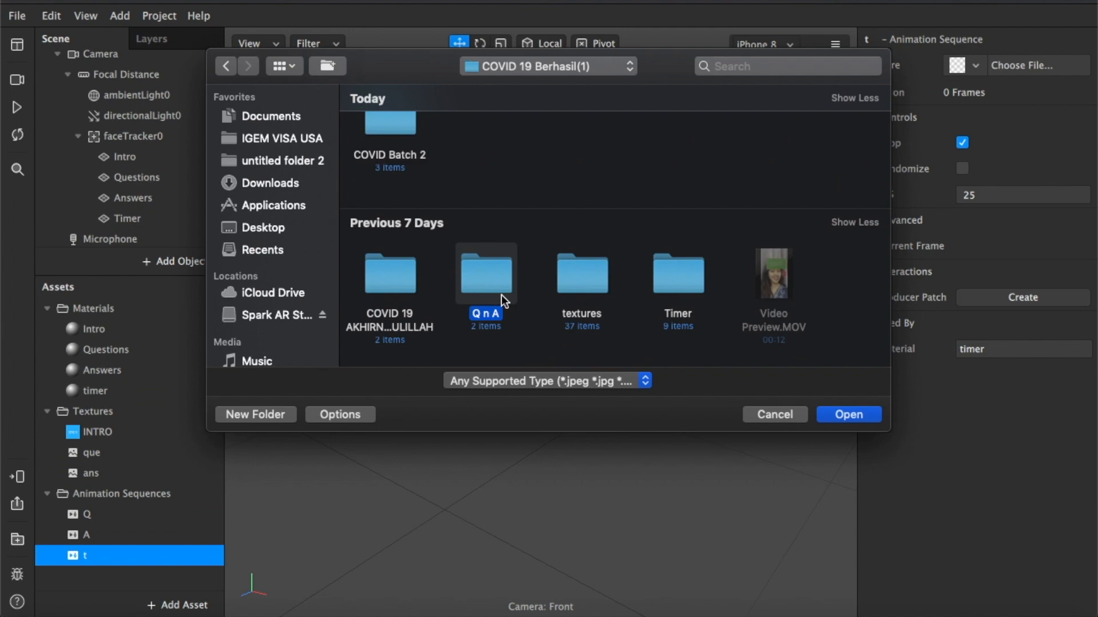
double_click(678, 283)
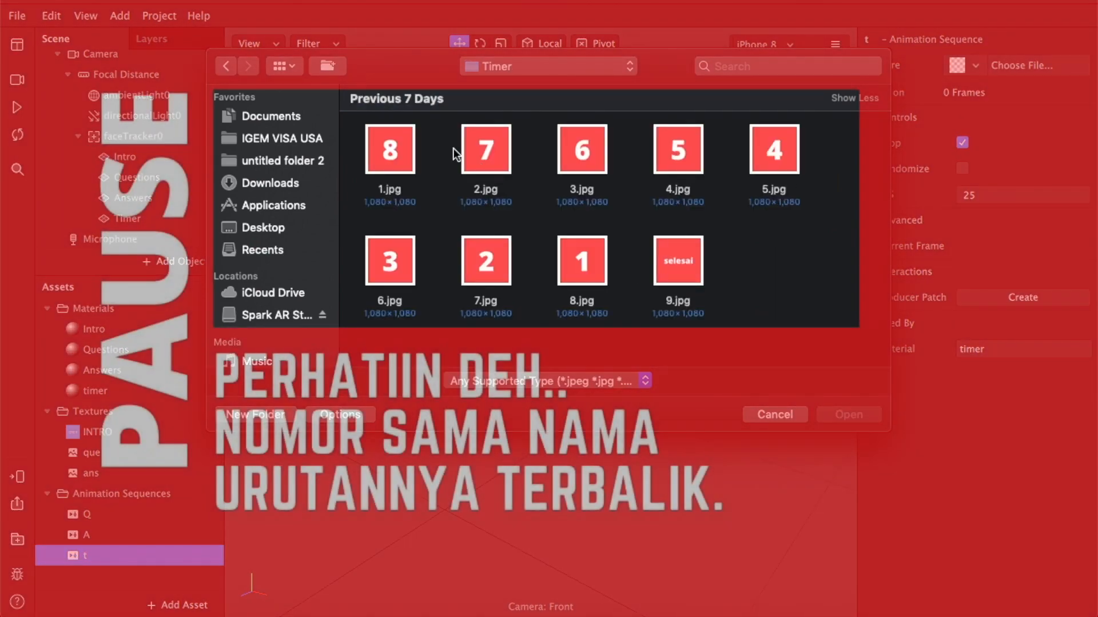
drag(454, 149, 798, 187)
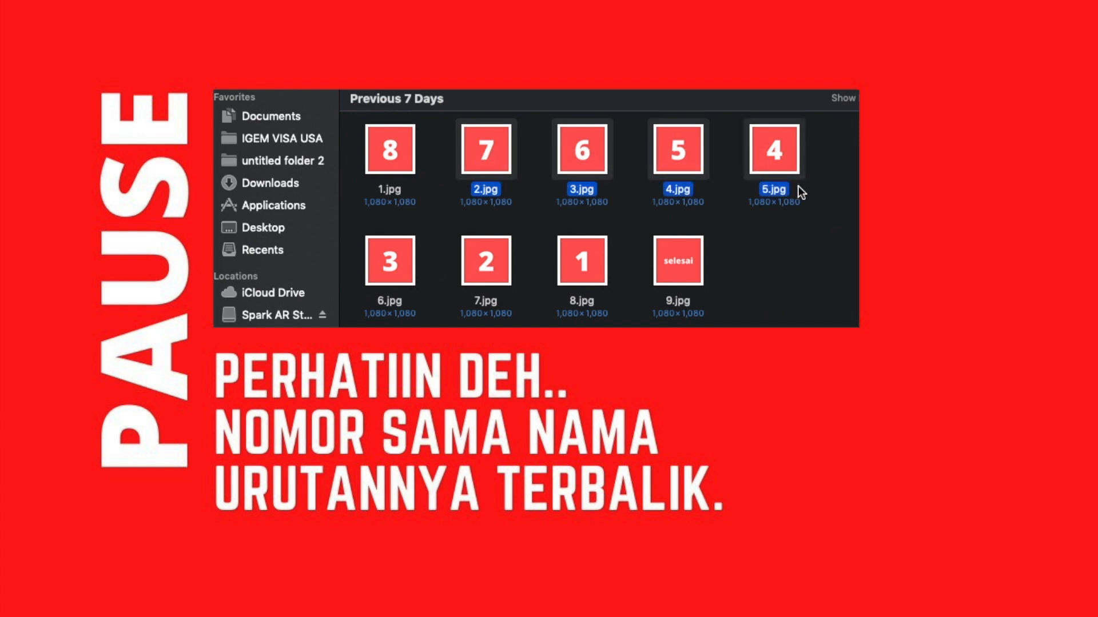
super+drag(356, 261, 595, 291)
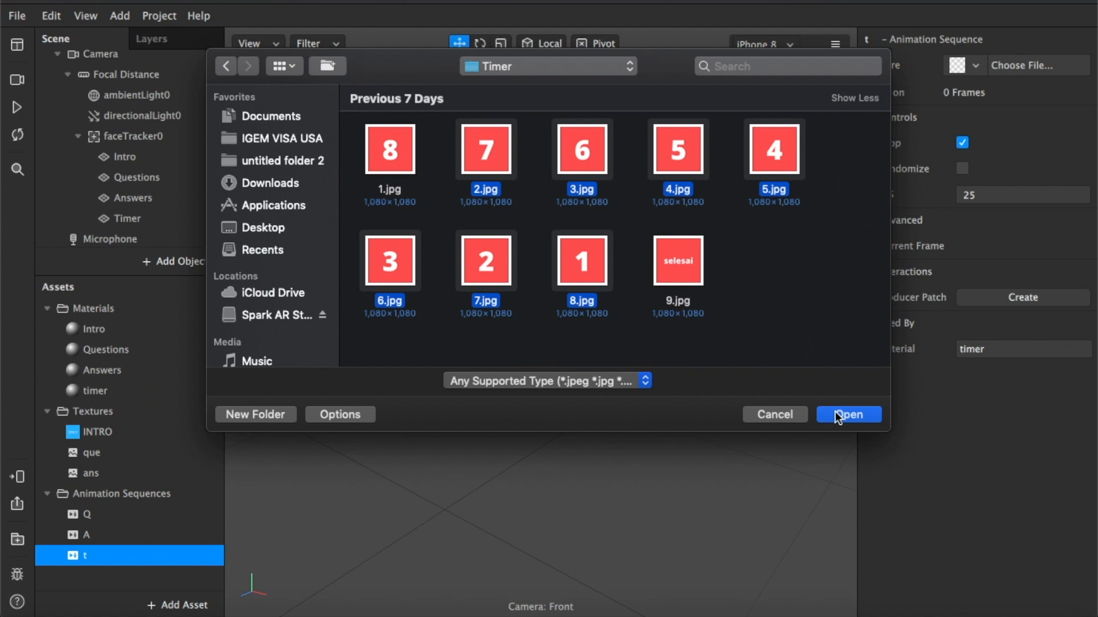
click(836, 415)
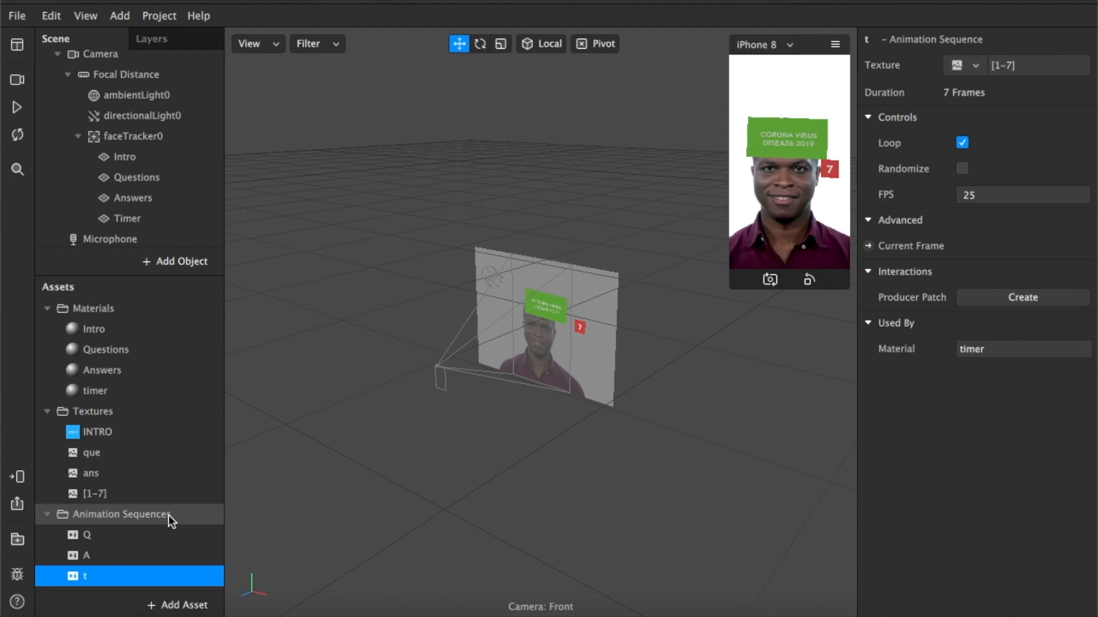
Duplicate the Timer plane and rename the copy Selesai.
click(143, 218)
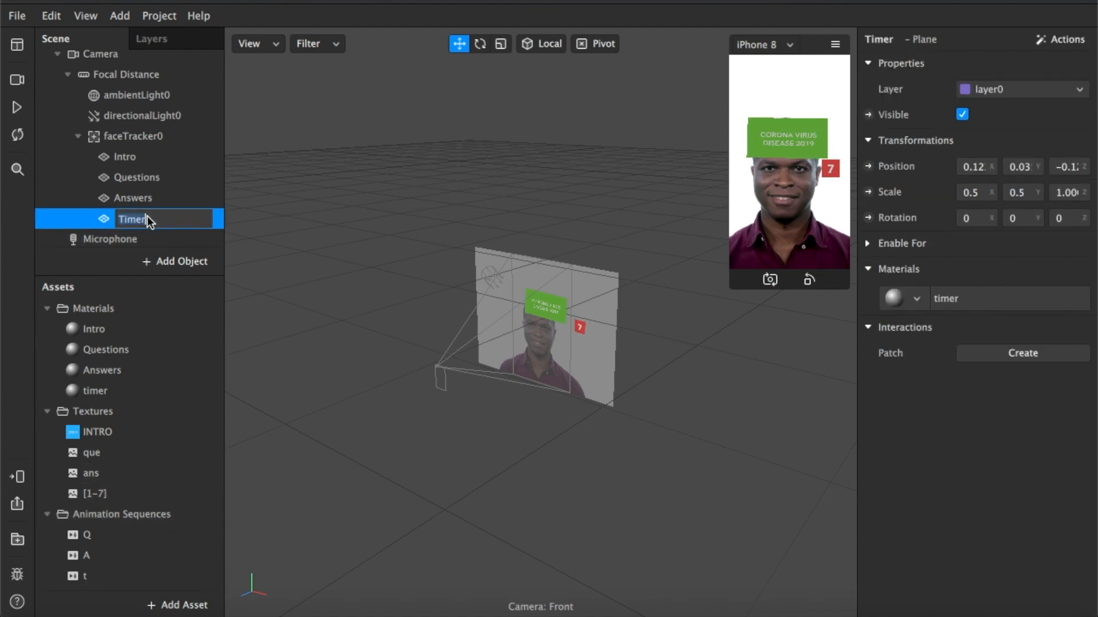
click(169, 218)
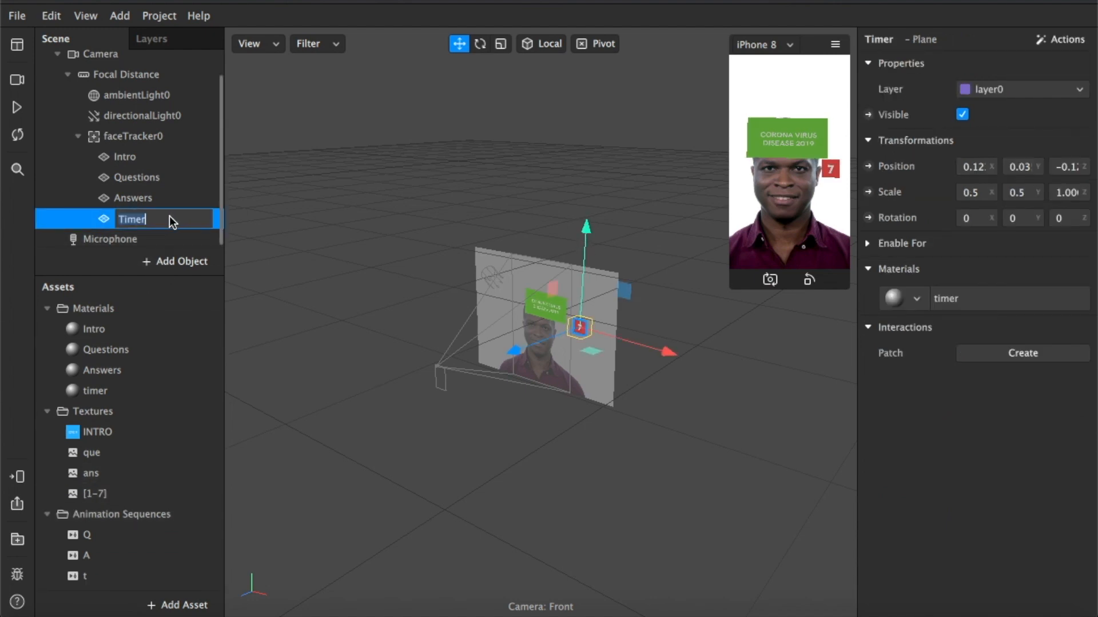
right_click(172, 222)
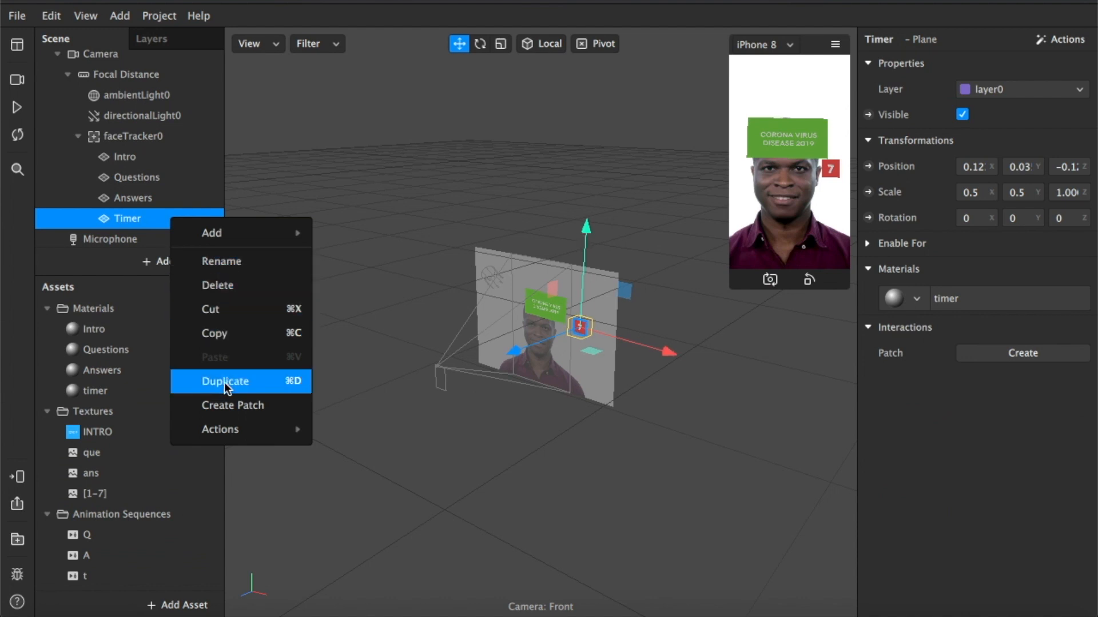
click(269, 383)
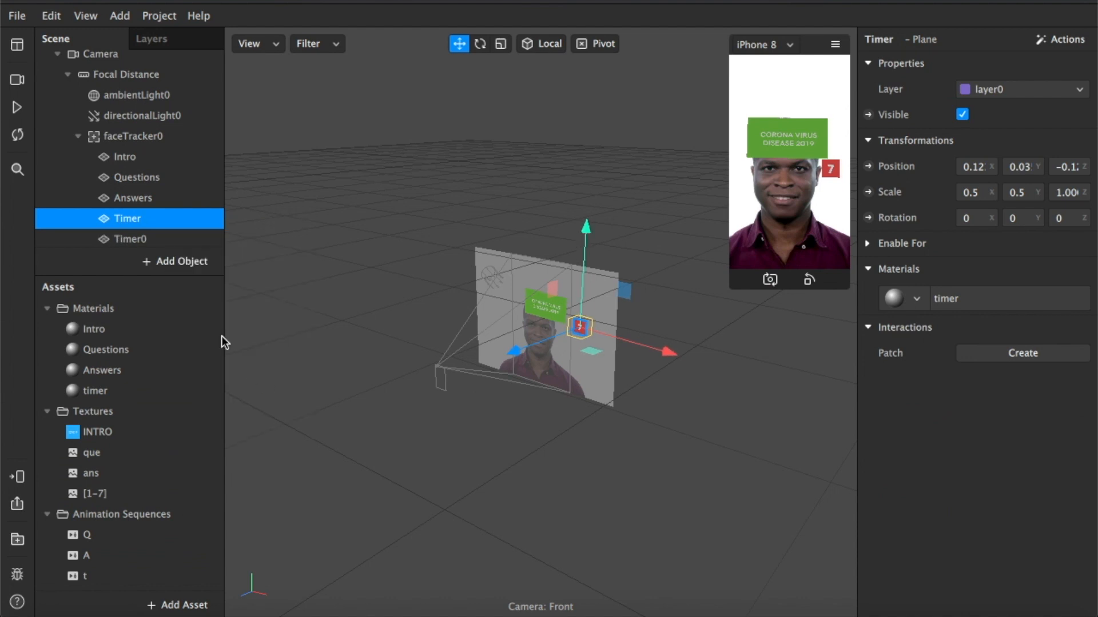
double_click(124, 239)
text(Sel)
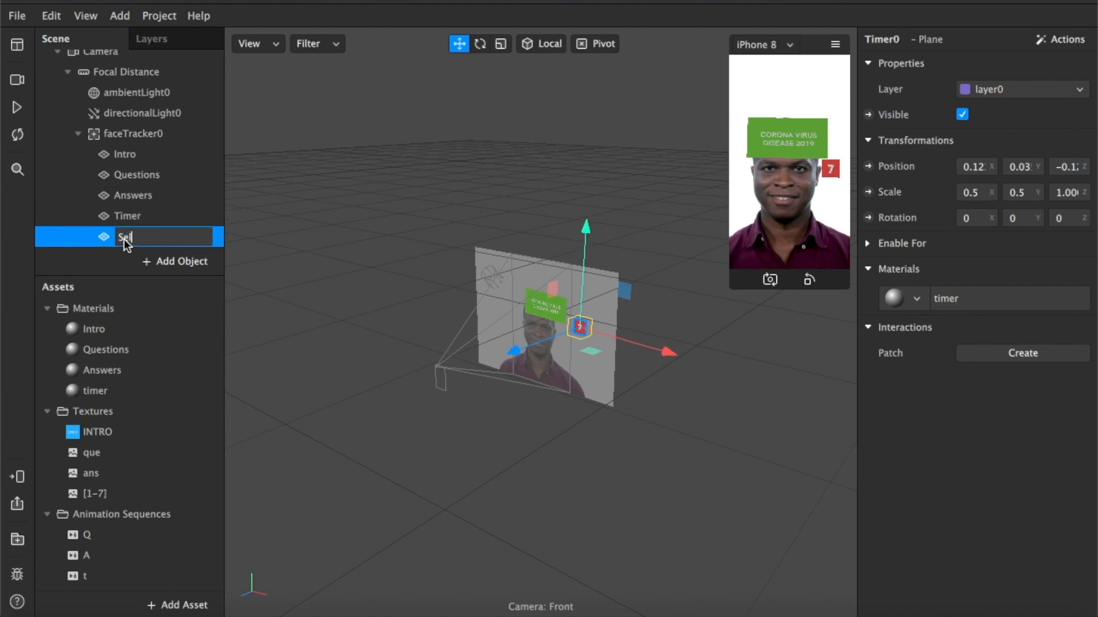
text(esai)
Create a new material for the Selesai plane and rename that material selesai.
click(913, 298)
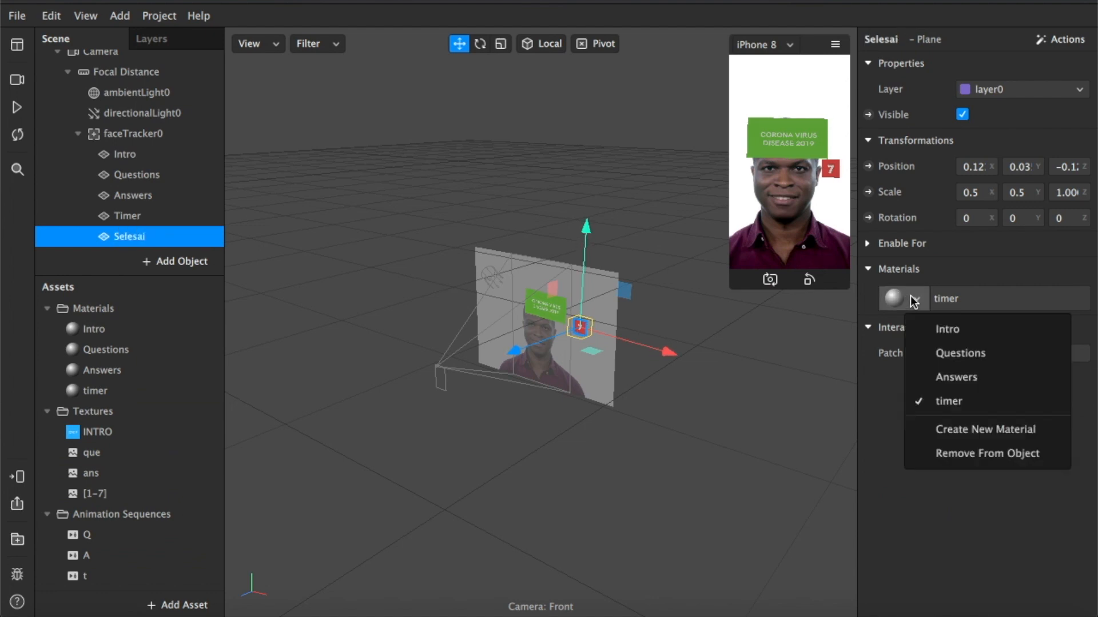
click(967, 429)
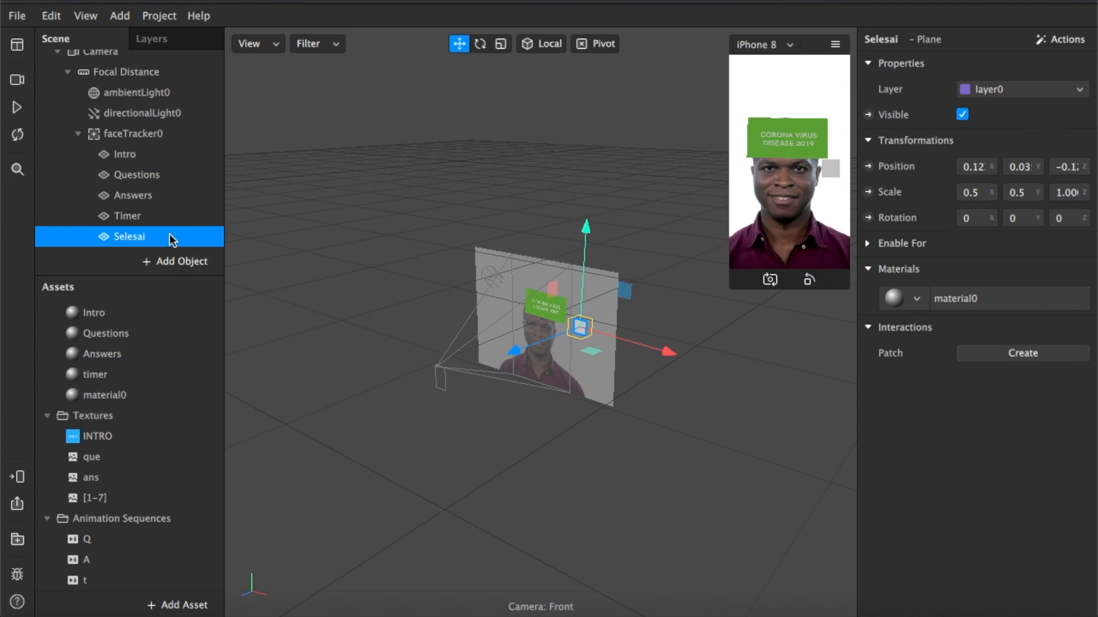
double_click(113, 395)
text(s)
key(BackSpace)
text(selesai)
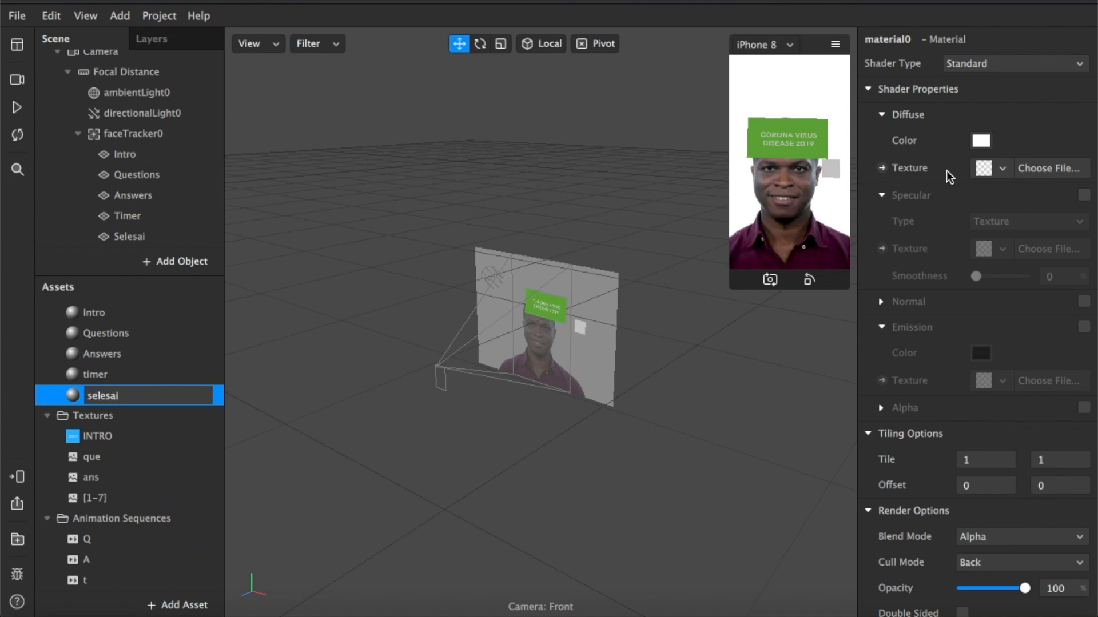
Load 9.jpg from the Timer folder as the selesai material's diffuse texture.
click(1055, 168)
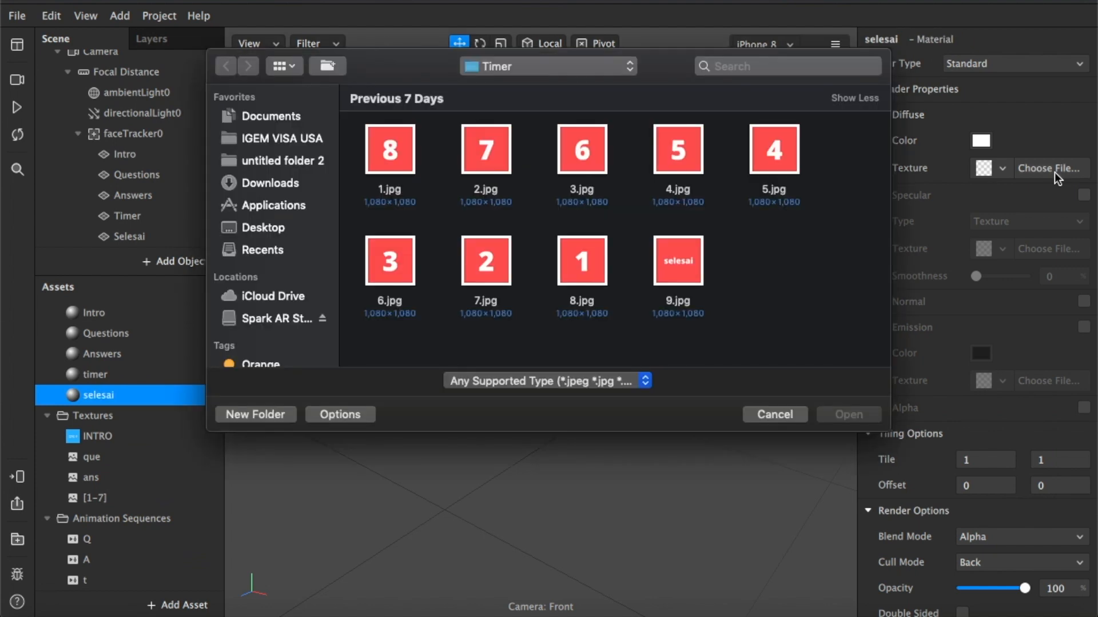
click(678, 264)
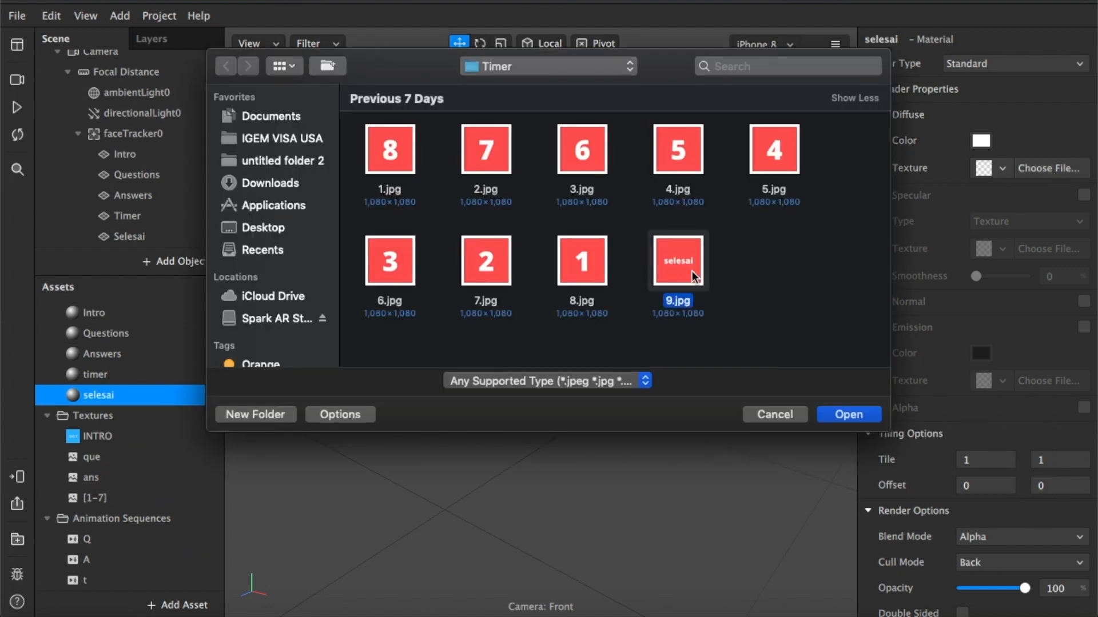
click(871, 416)
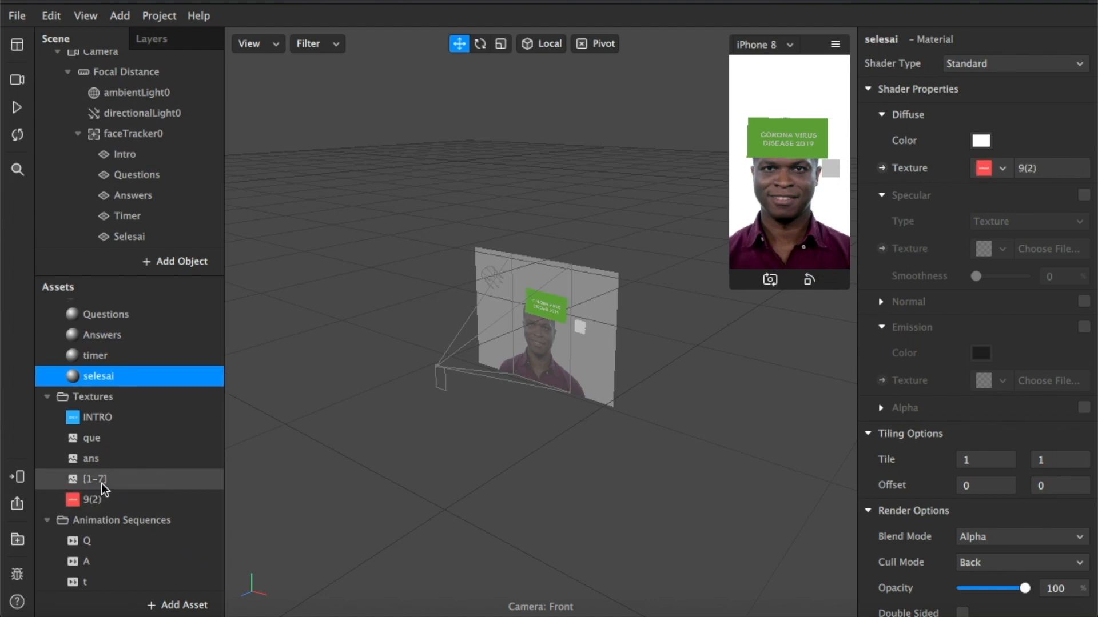
Turn on No compression for the que, ans and [1-7] texture sequences.
double_click(101, 482)
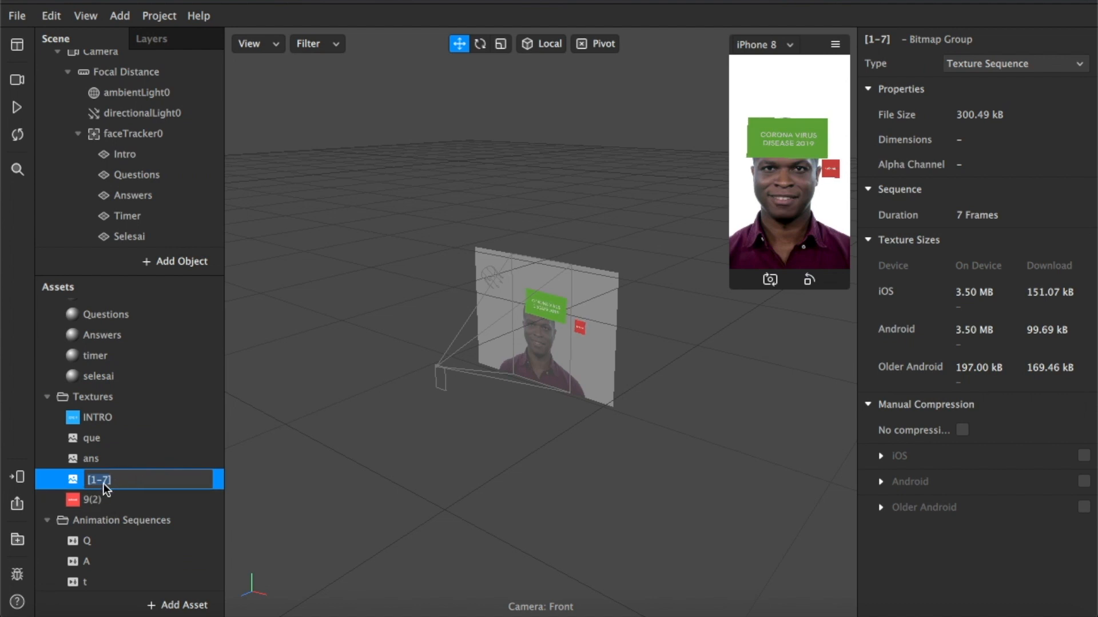
scroll(126, 506, down, 1)
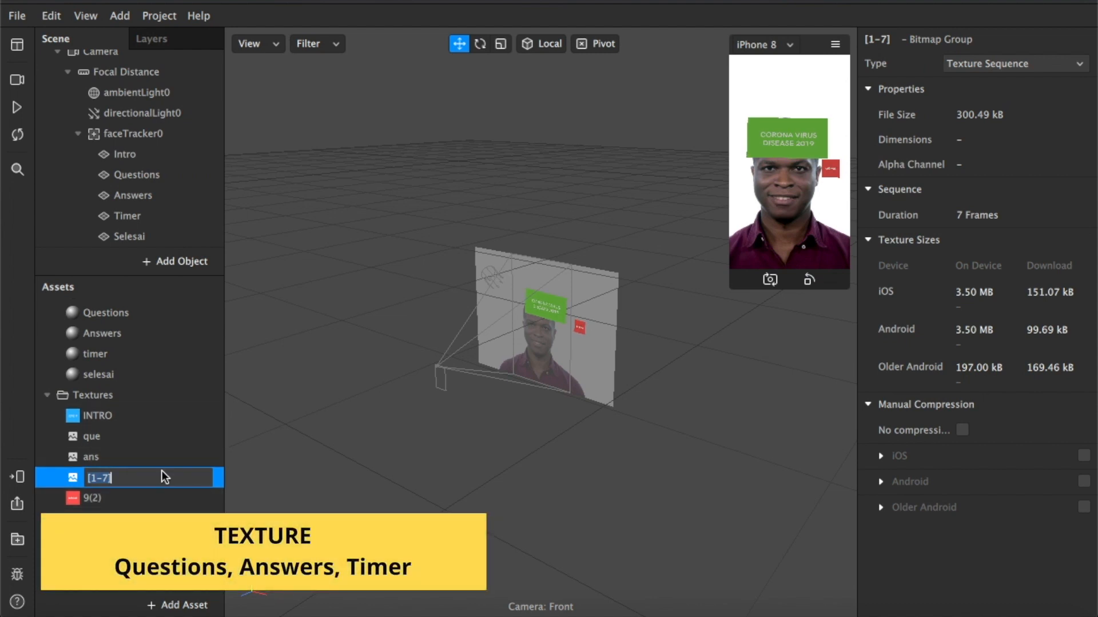
click(170, 436)
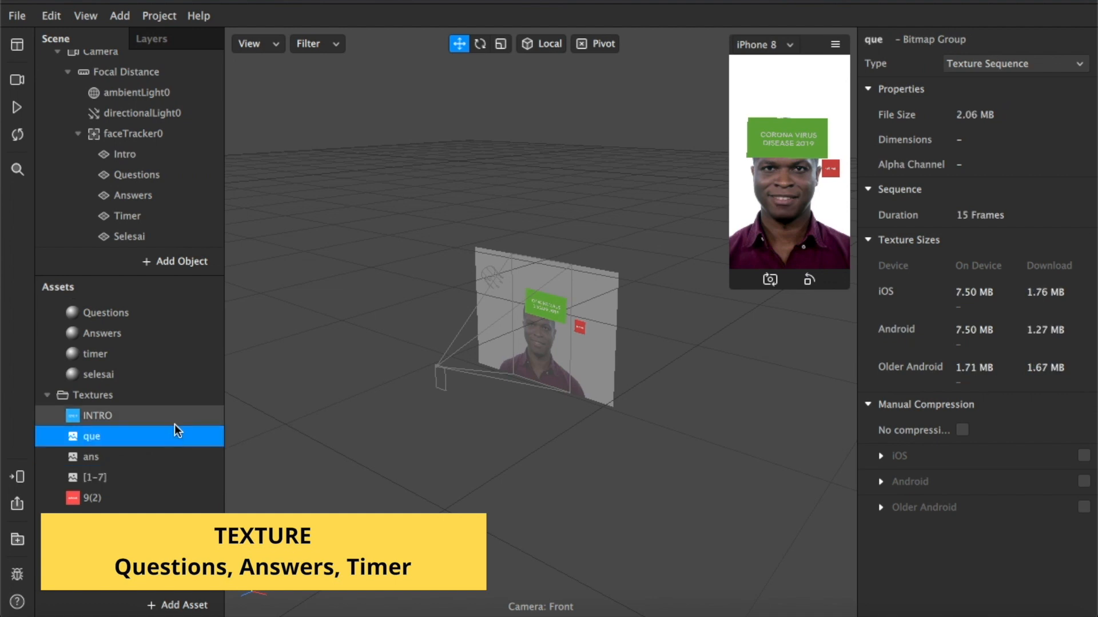
click(167, 421)
click(169, 441)
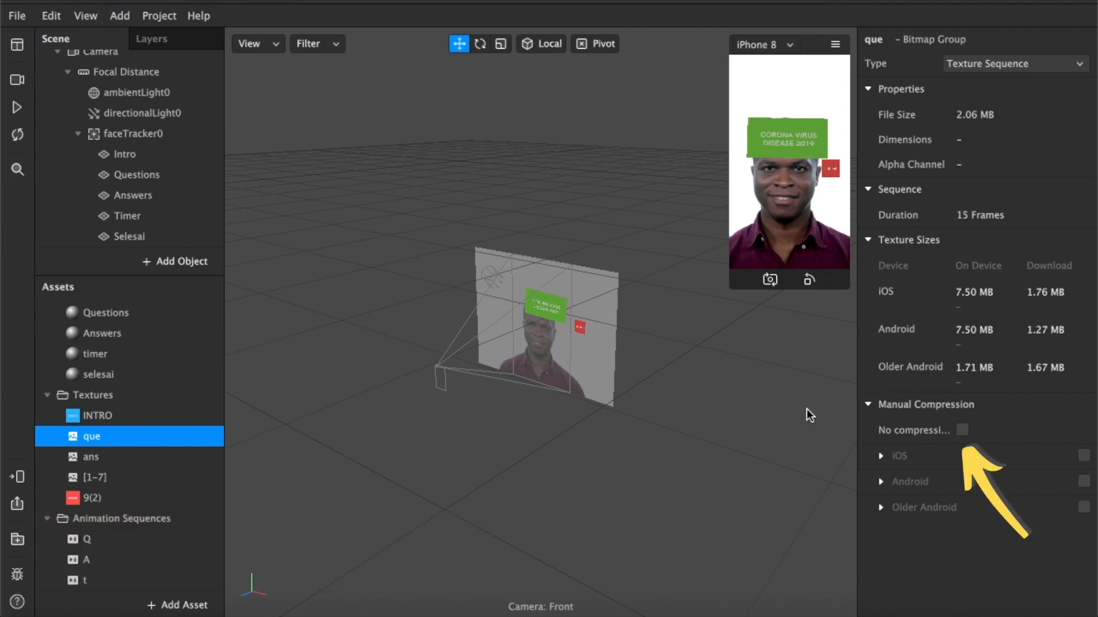
click(962, 430)
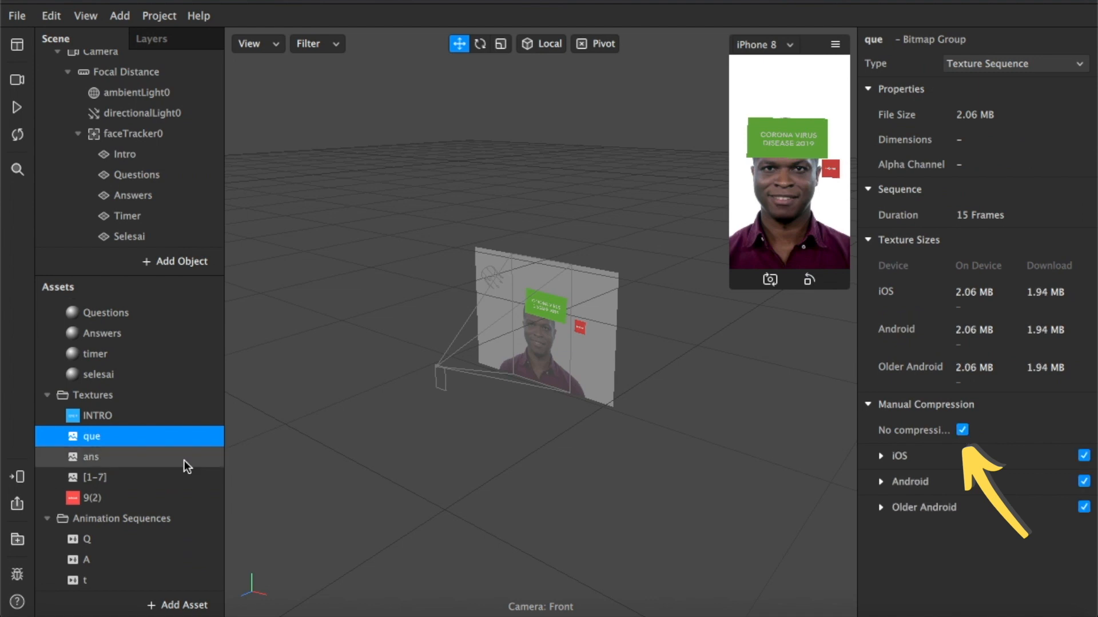
click(184, 461)
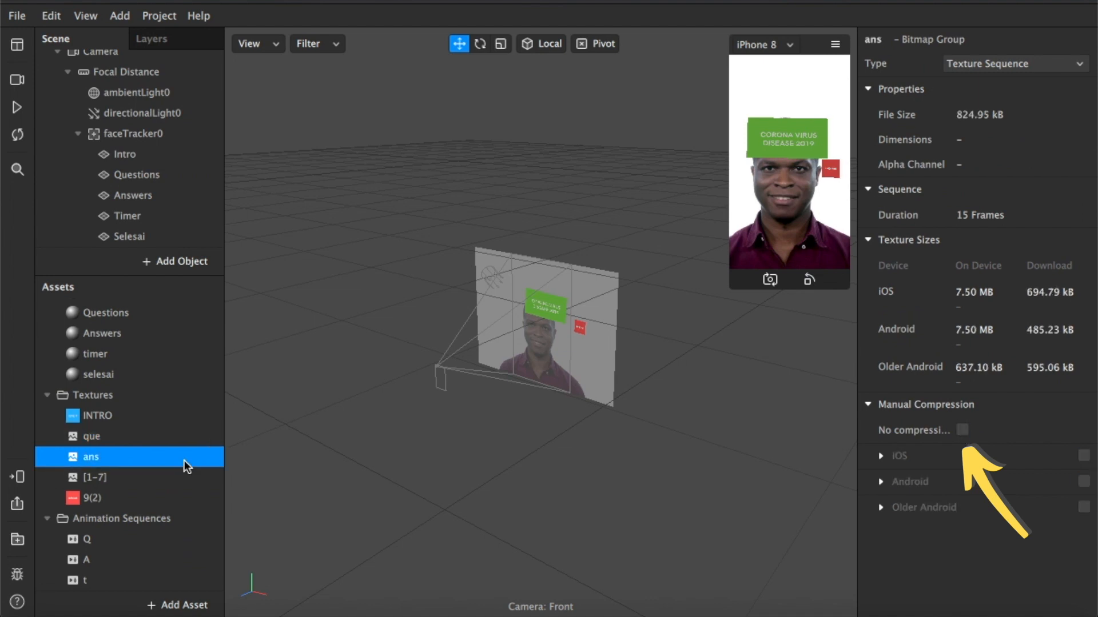
click(962, 430)
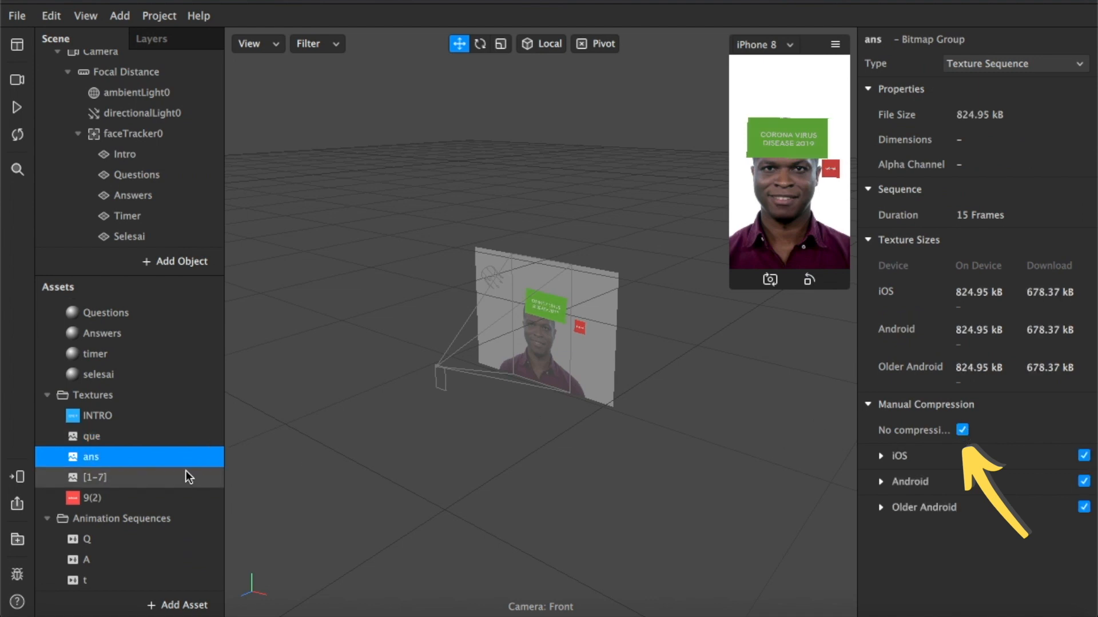
click(184, 472)
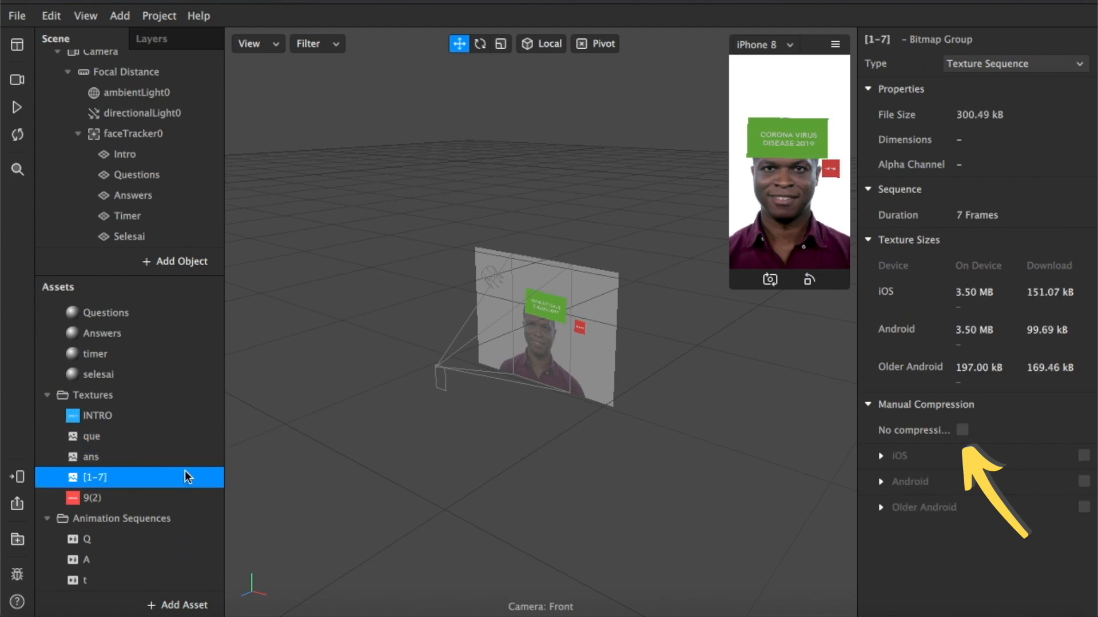
click(962, 430)
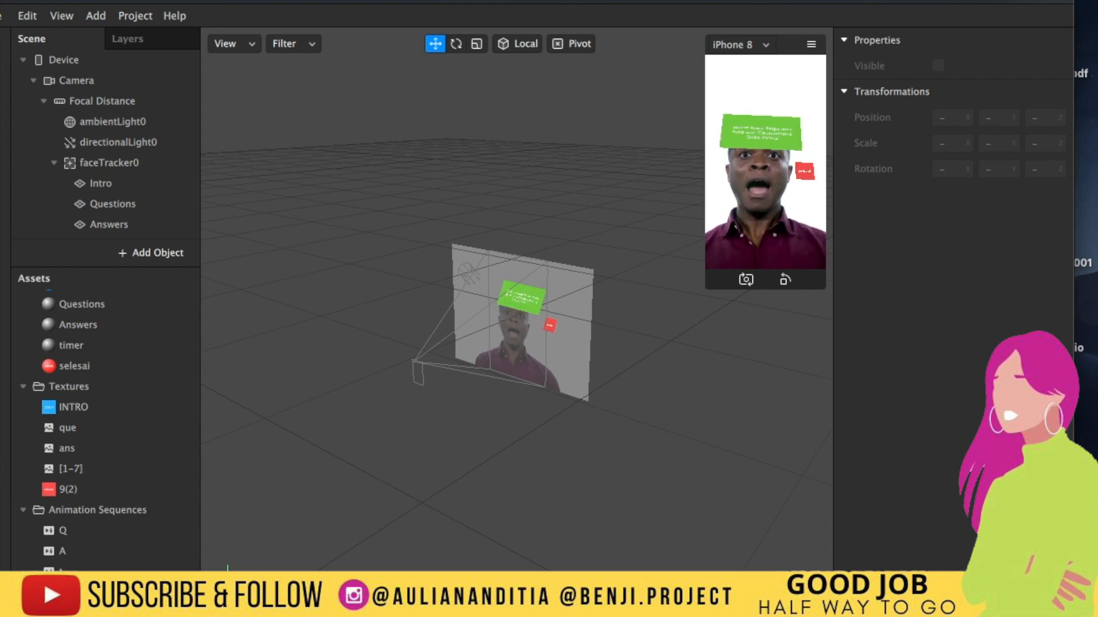
Show the Patch Editor and enlarge it to cover most of the viewport.
drag(467, 1, 494, 1)
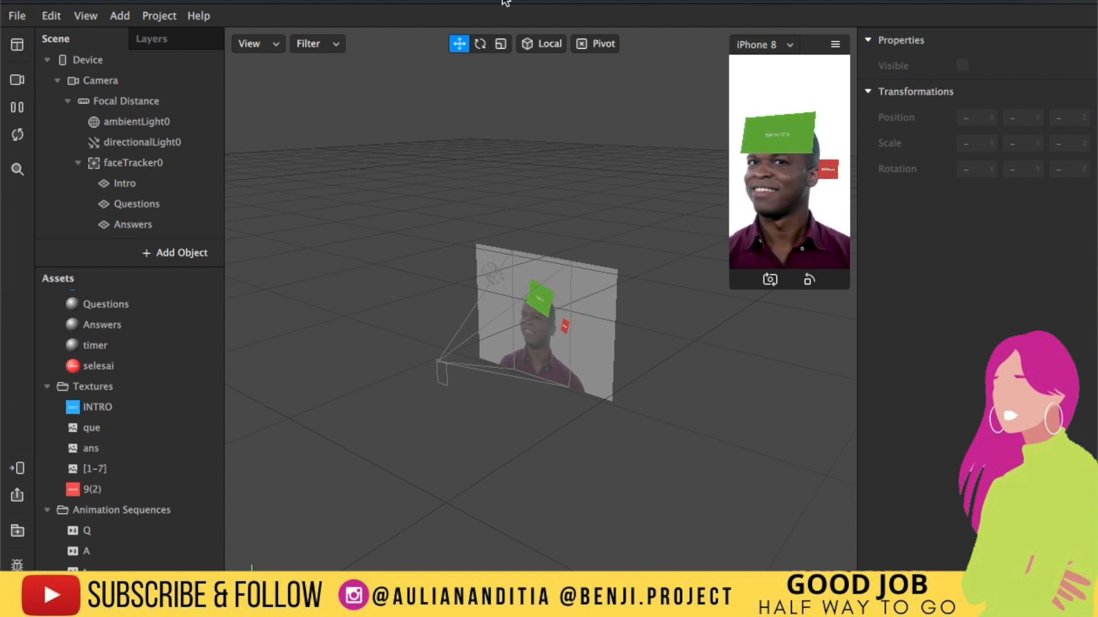
click(85, 15)
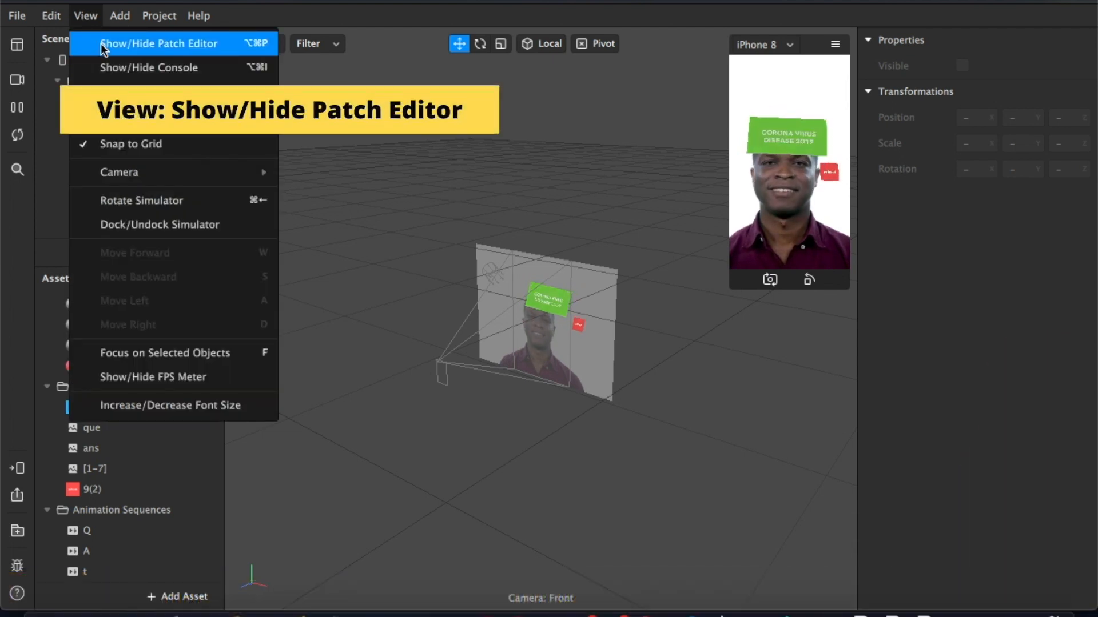
click(100, 43)
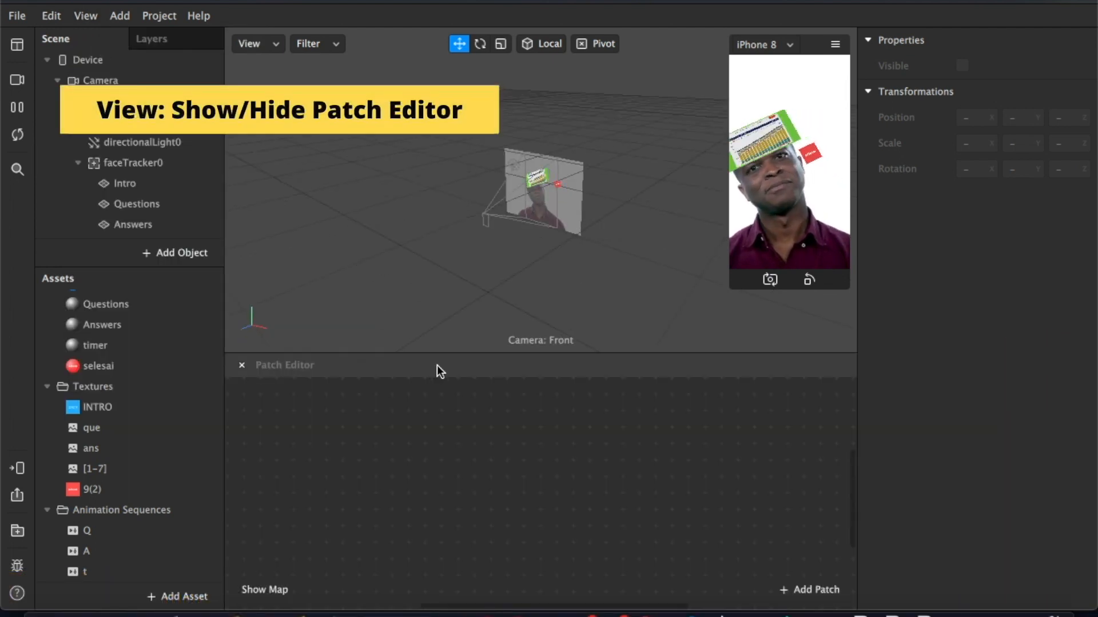
drag(439, 353, 434, 82)
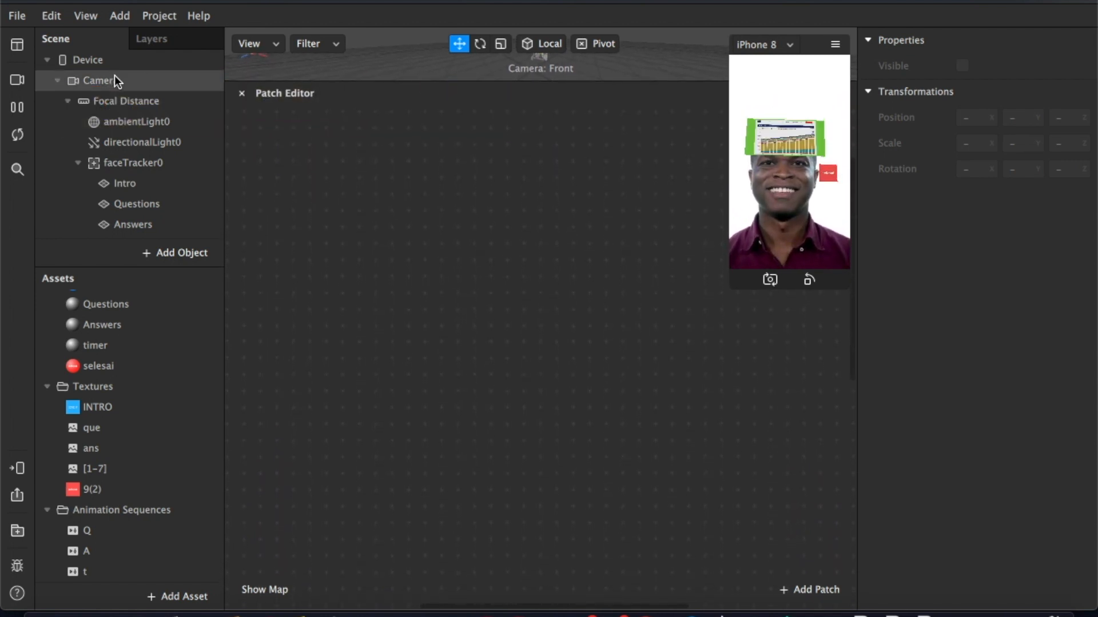
Add a Camera patch and connect its Video Recording output to a new Delay patch with a duration of 2.
drag(115, 79, 260, 243)
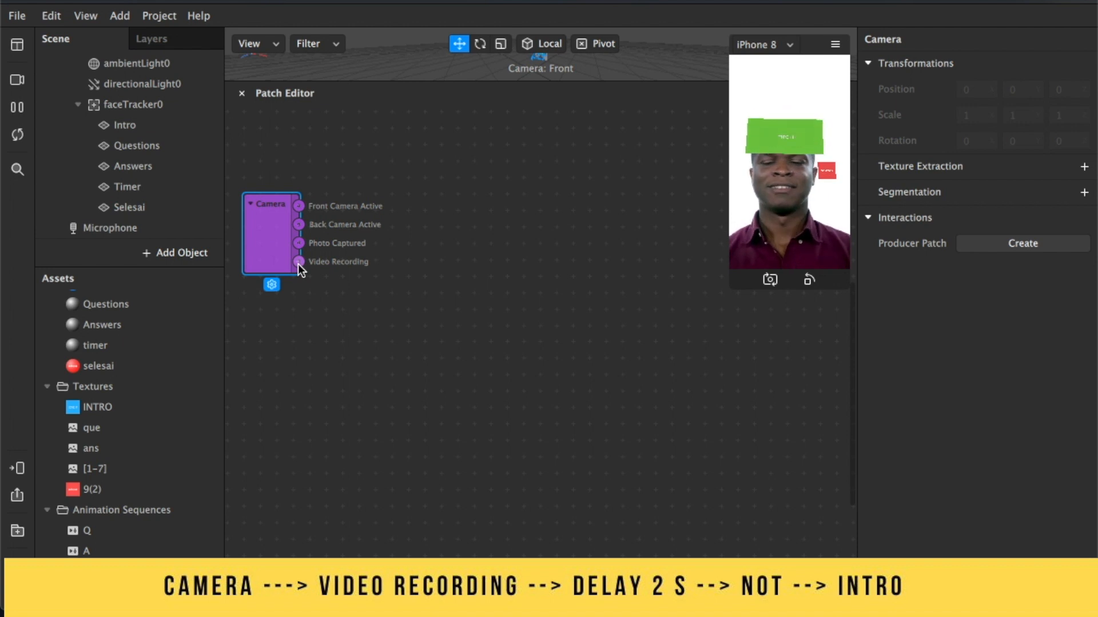
drag(298, 262, 354, 264)
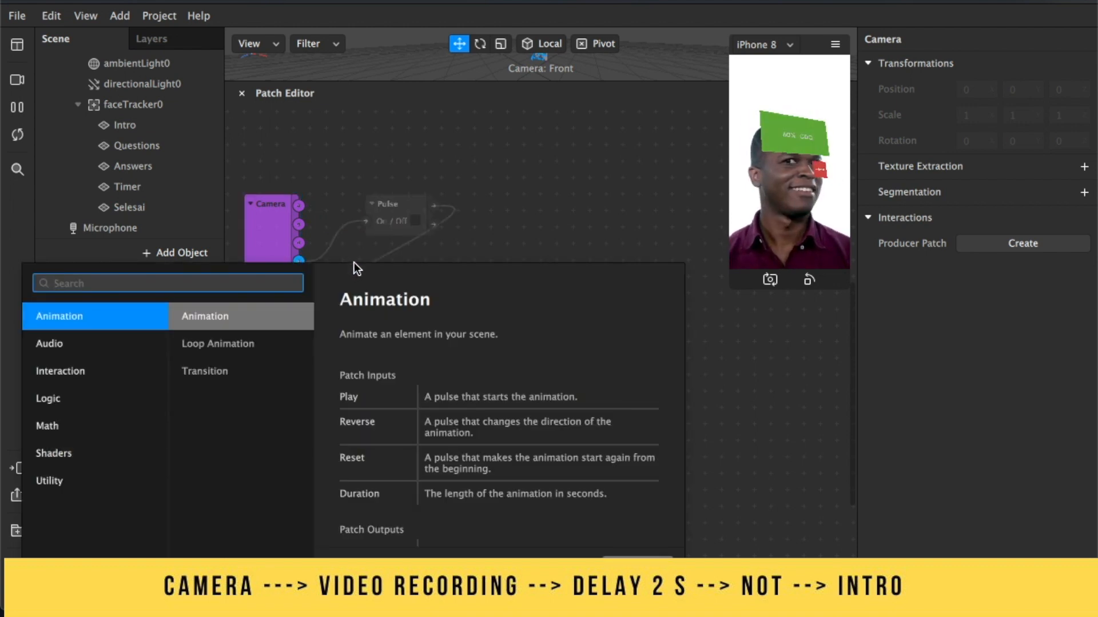
text(delay)
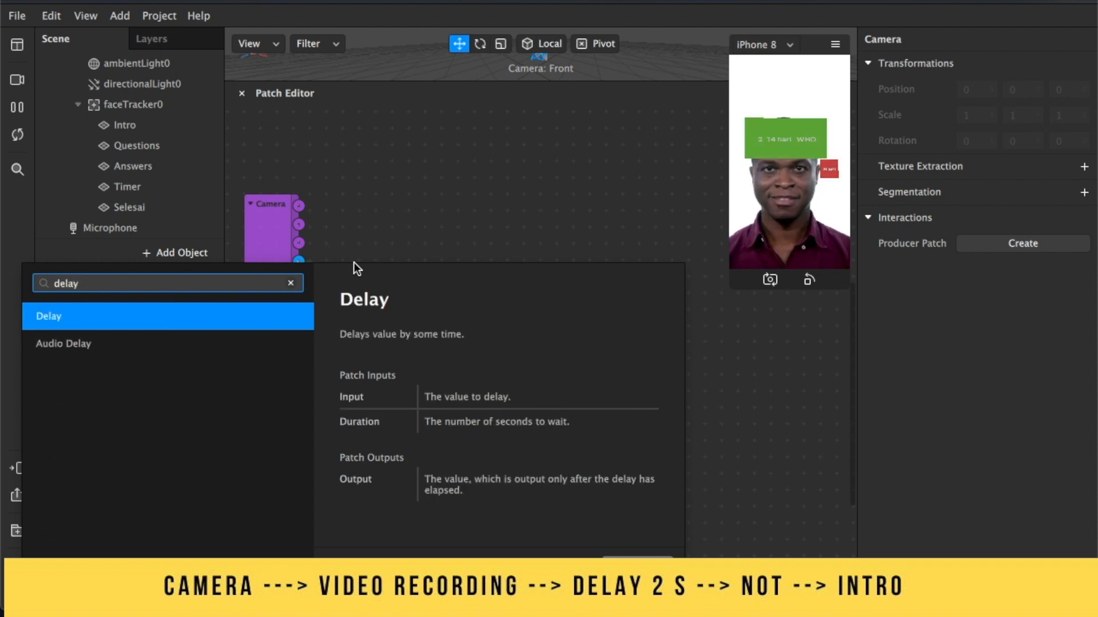
key(Return)
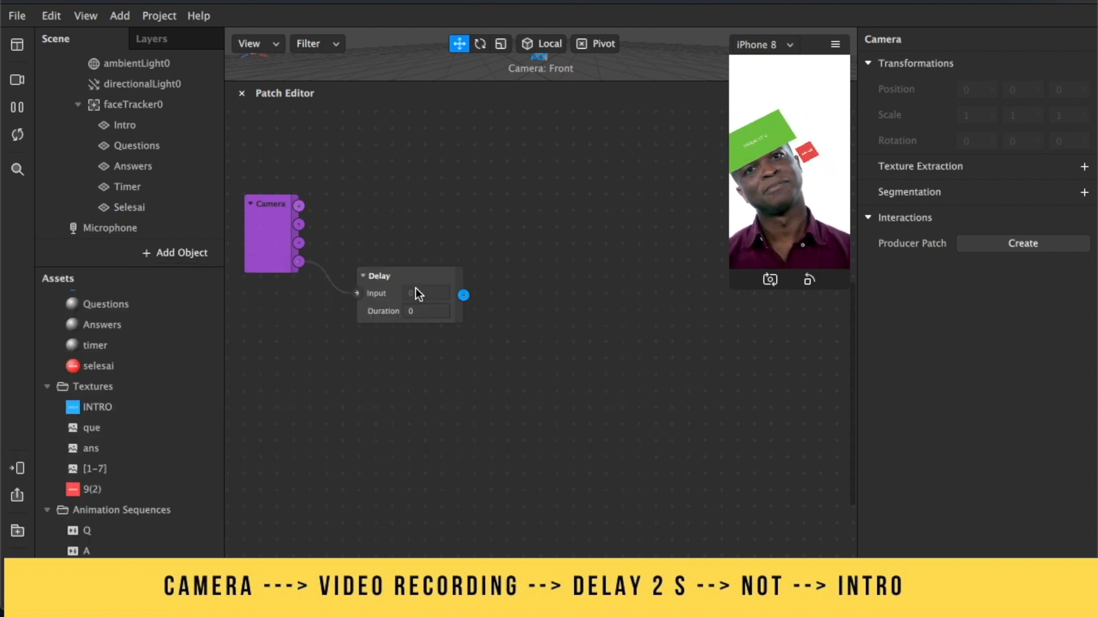
click(418, 311)
key(BackSpace)
text(2)
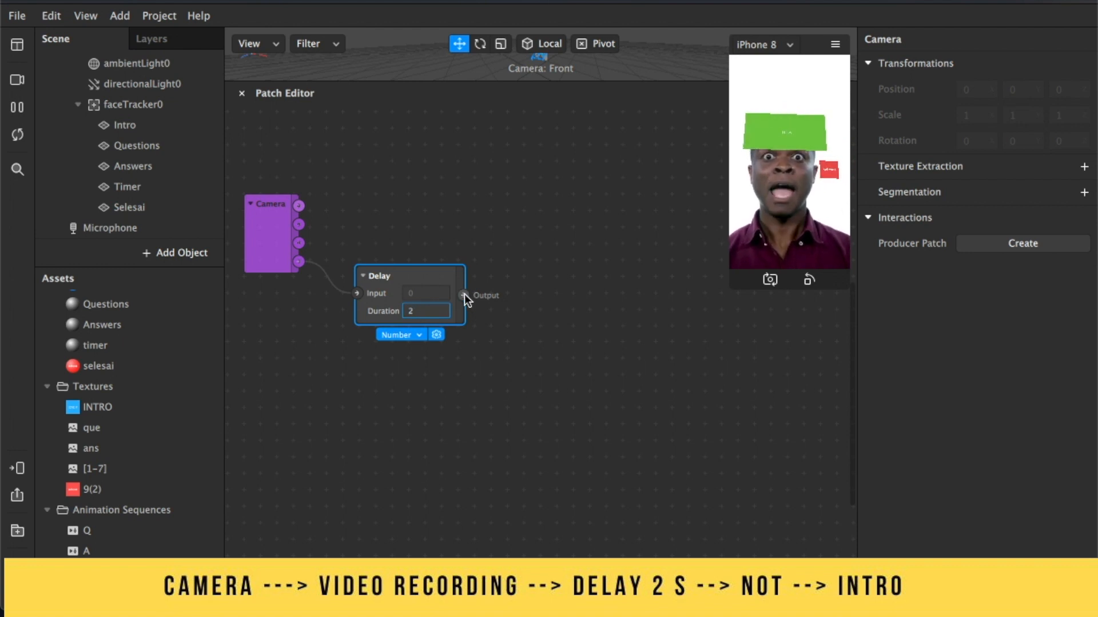
Connect the Delay patch's output to a new Not patch.
drag(464, 294, 508, 299)
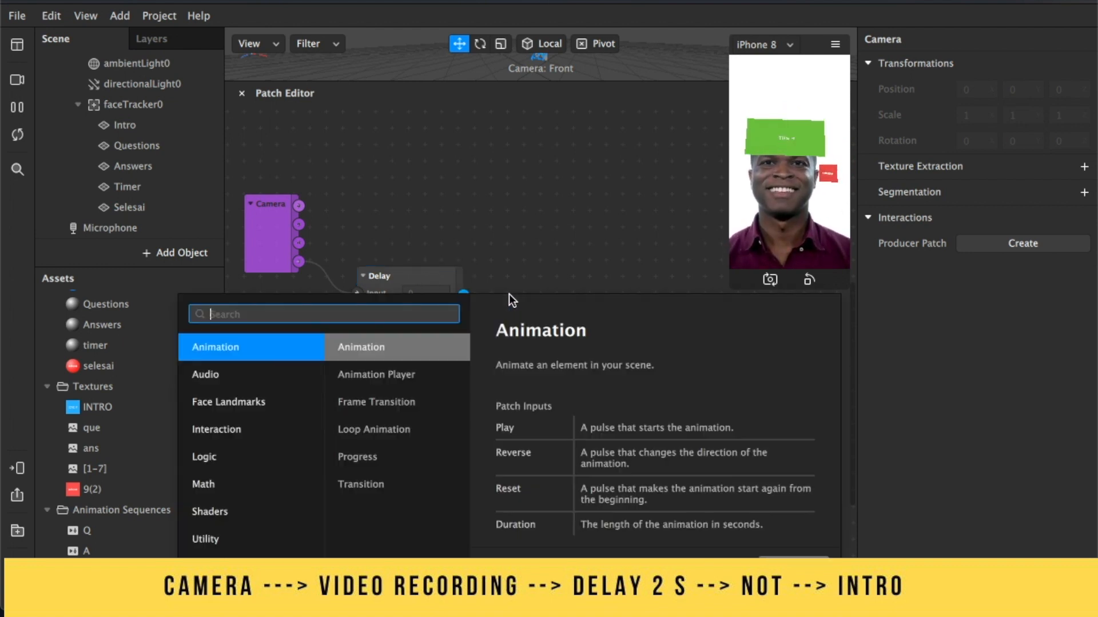
text(not)
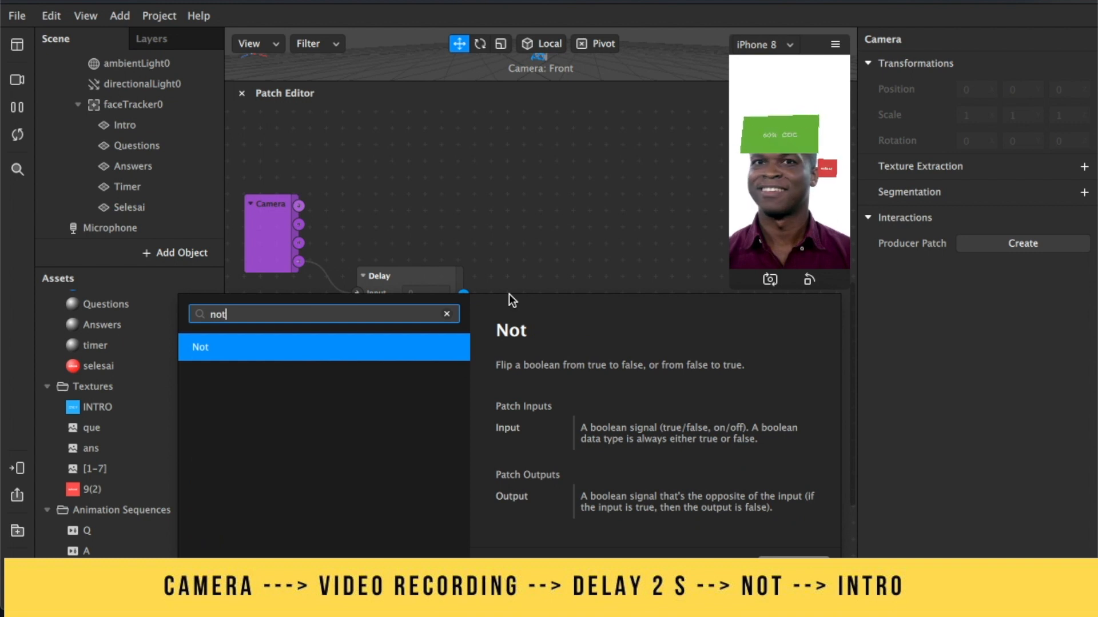
click(406, 341)
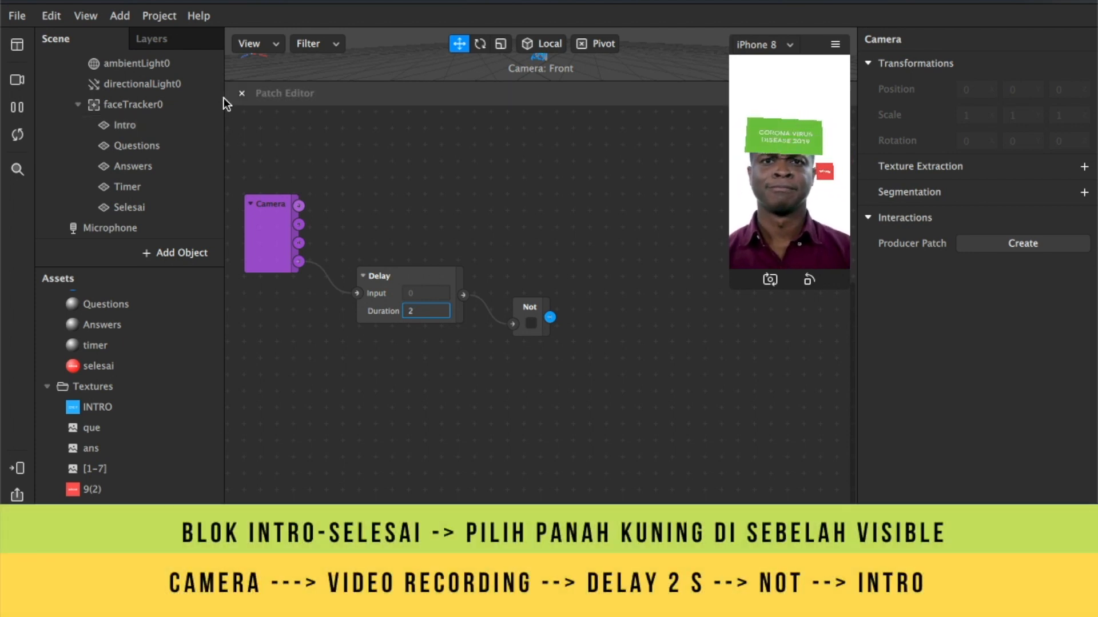
Create Visible patches for the Intro, Questions, Answers, Timer and Selesai planes together.
click(164, 126)
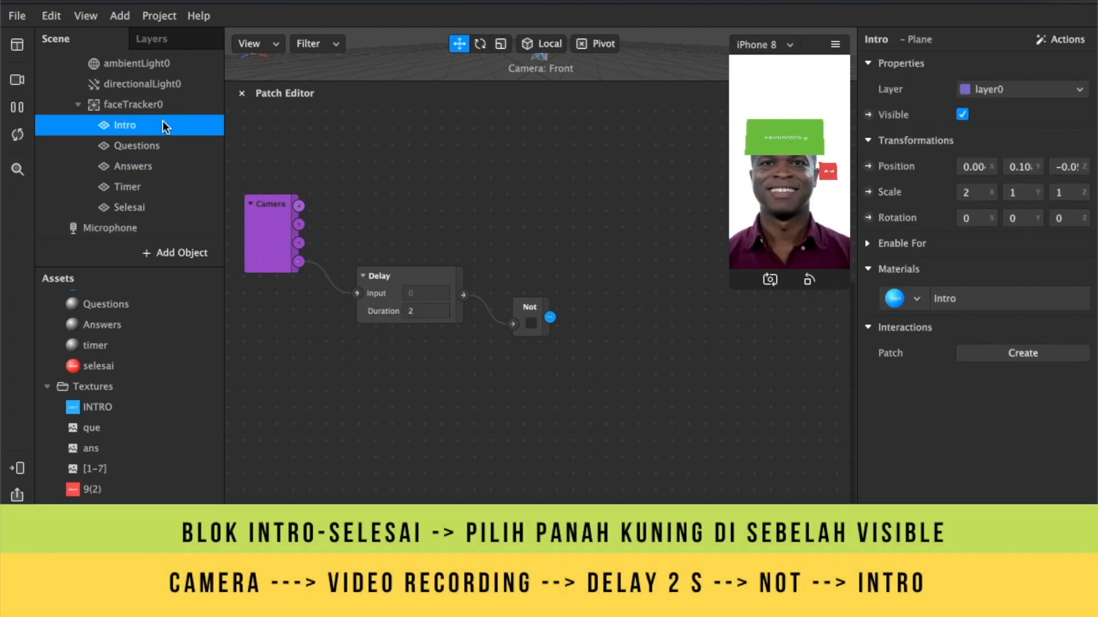
shift+click(179, 207)
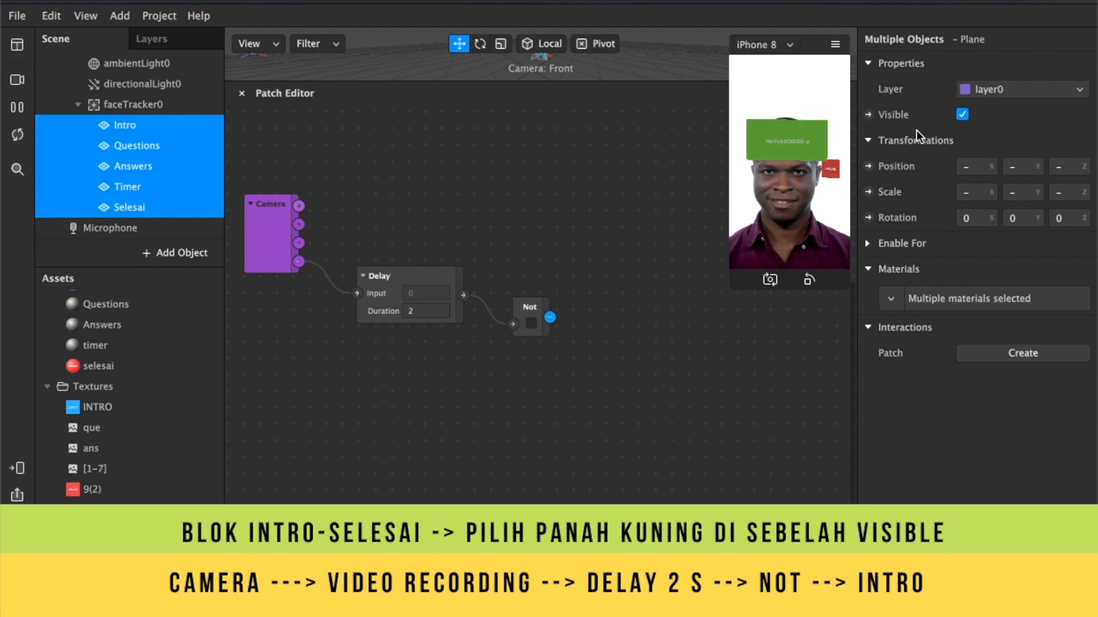
click(869, 114)
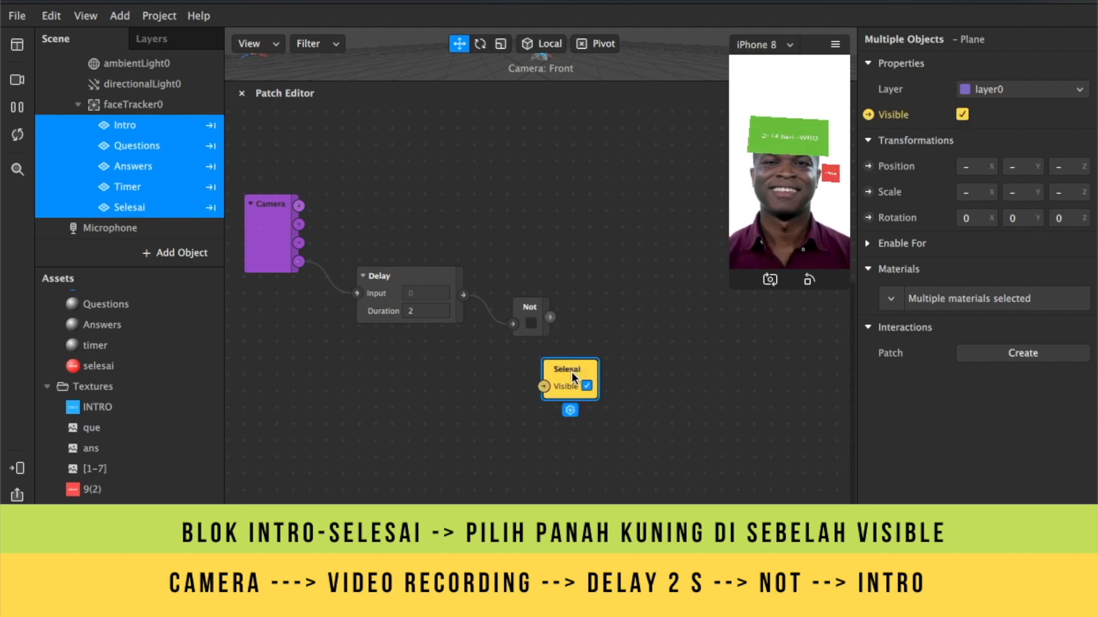
Spread out the stacked Visible patches and connect the Not output to Intro's Visible input.
drag(571, 373, 495, 430)
drag(562, 374, 723, 390)
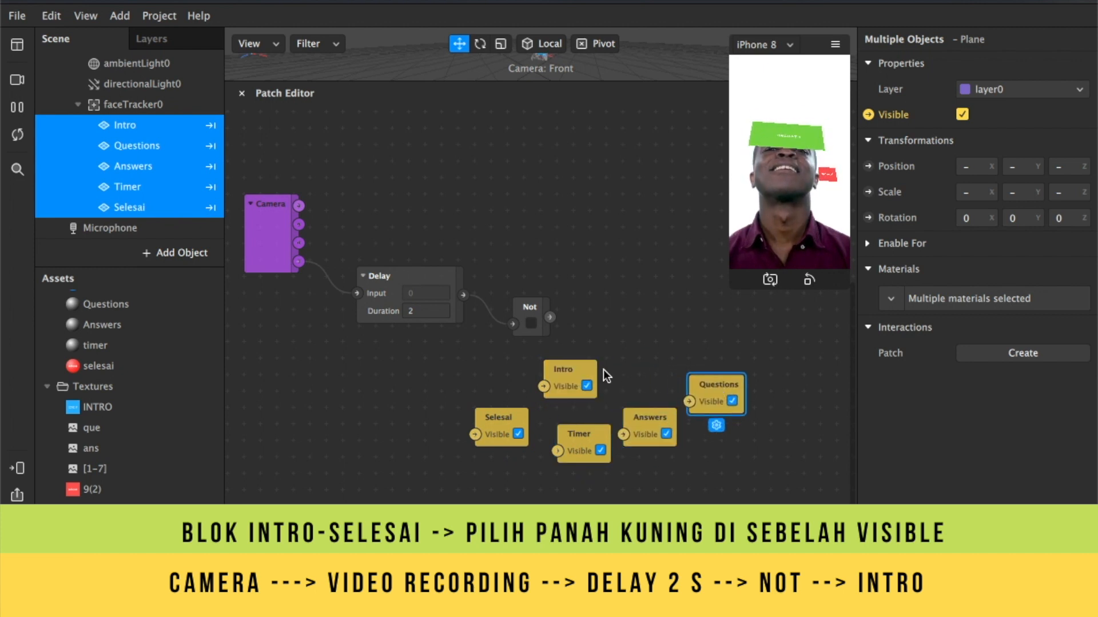
drag(584, 375, 651, 294)
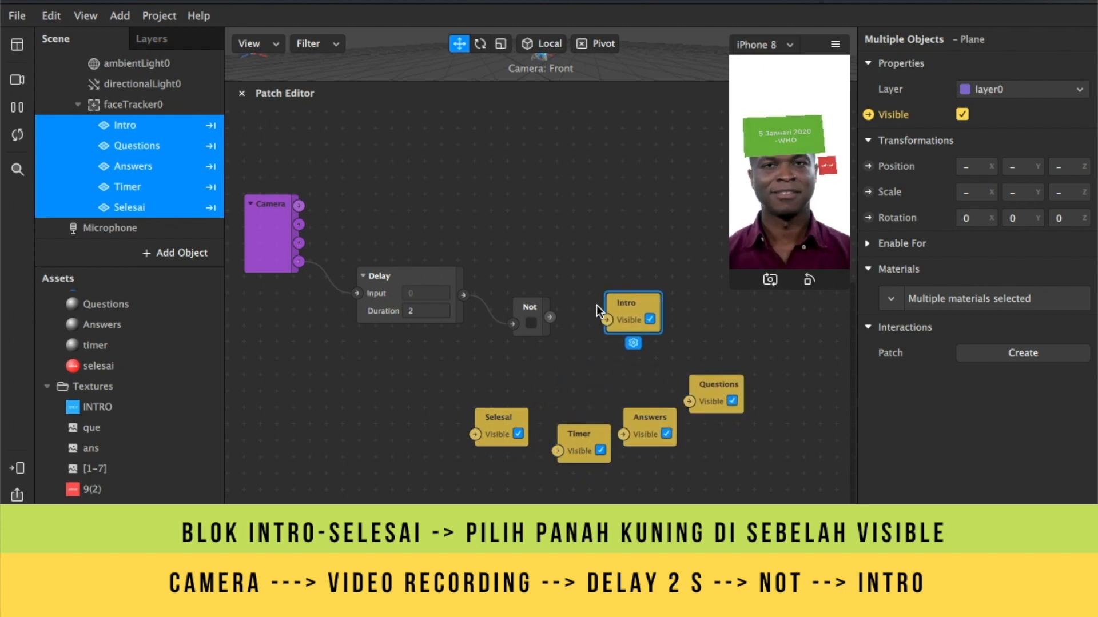
drag(549, 317, 611, 320)
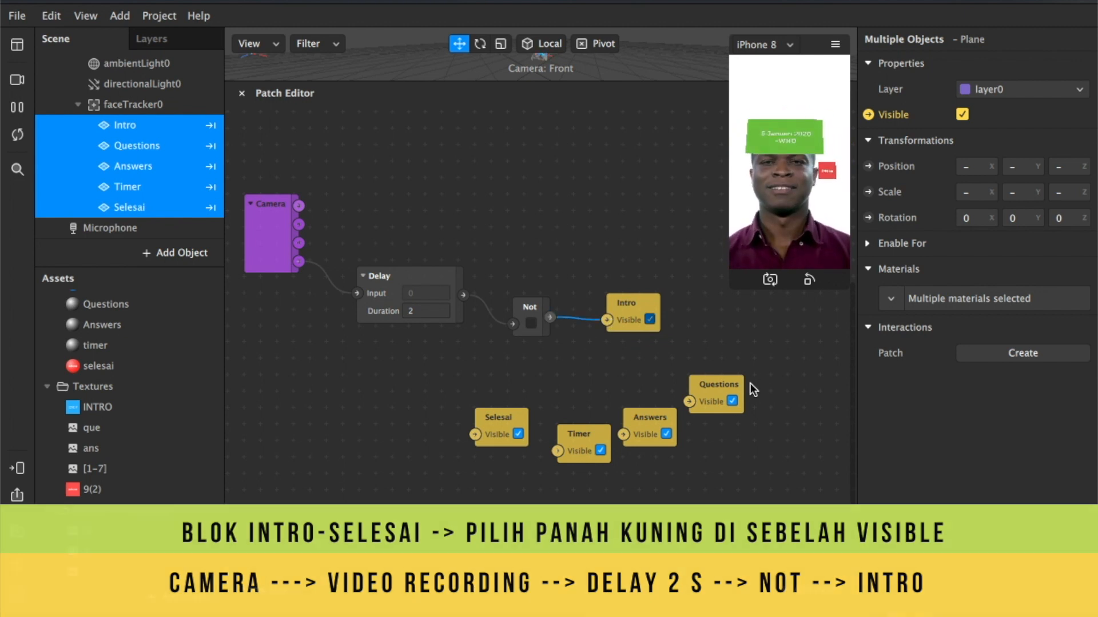
Arrange the plane patches in a column and connect the Delay output to the Visible inputs of Questions and Timer.
drag(716, 400, 600, 235)
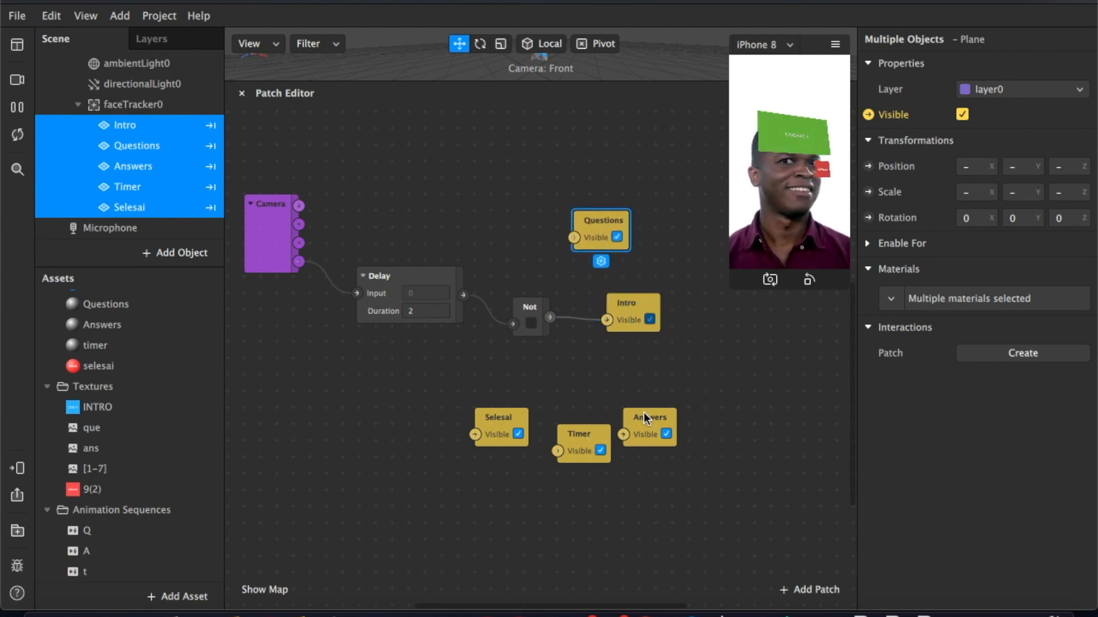
drag(644, 413, 646, 464)
drag(577, 444, 632, 388)
drag(602, 224, 462, 294)
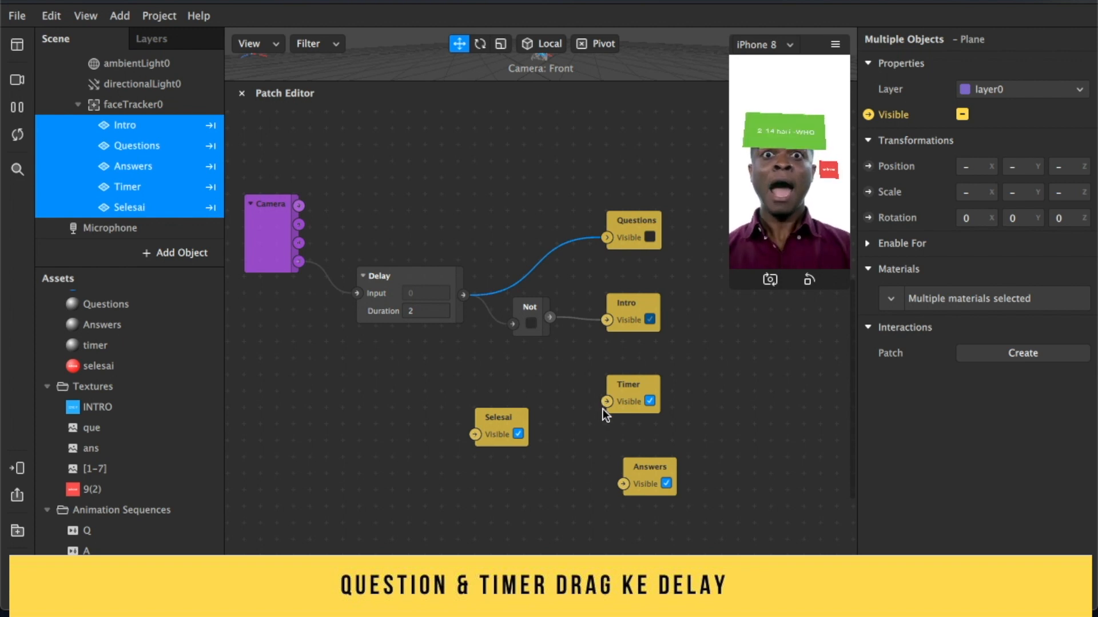
drag(607, 401, 463, 294)
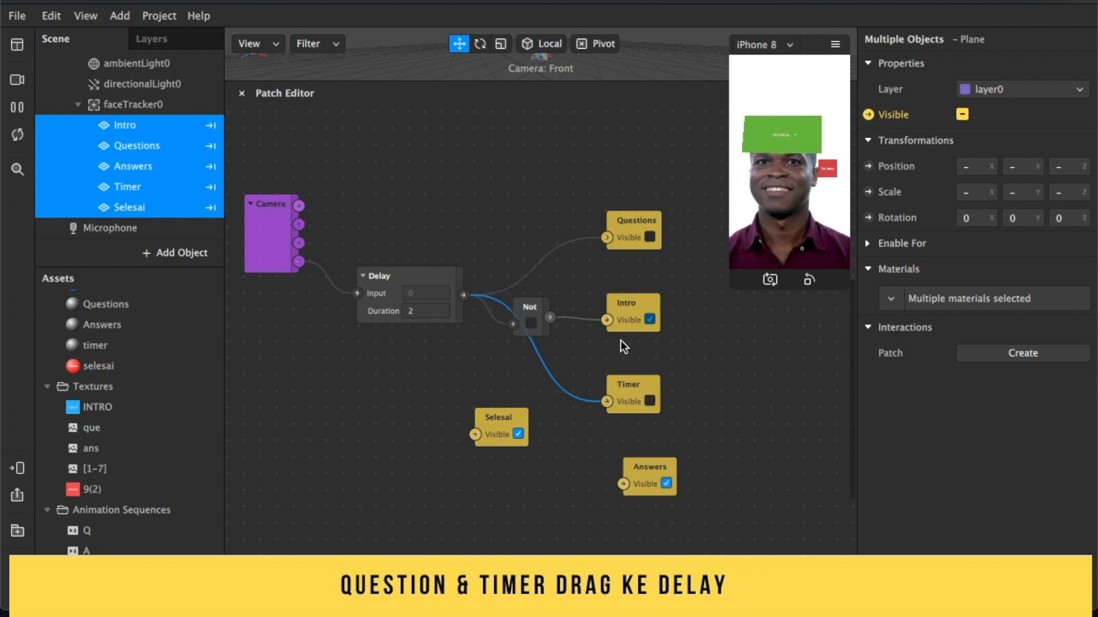
drag(650, 484, 633, 547)
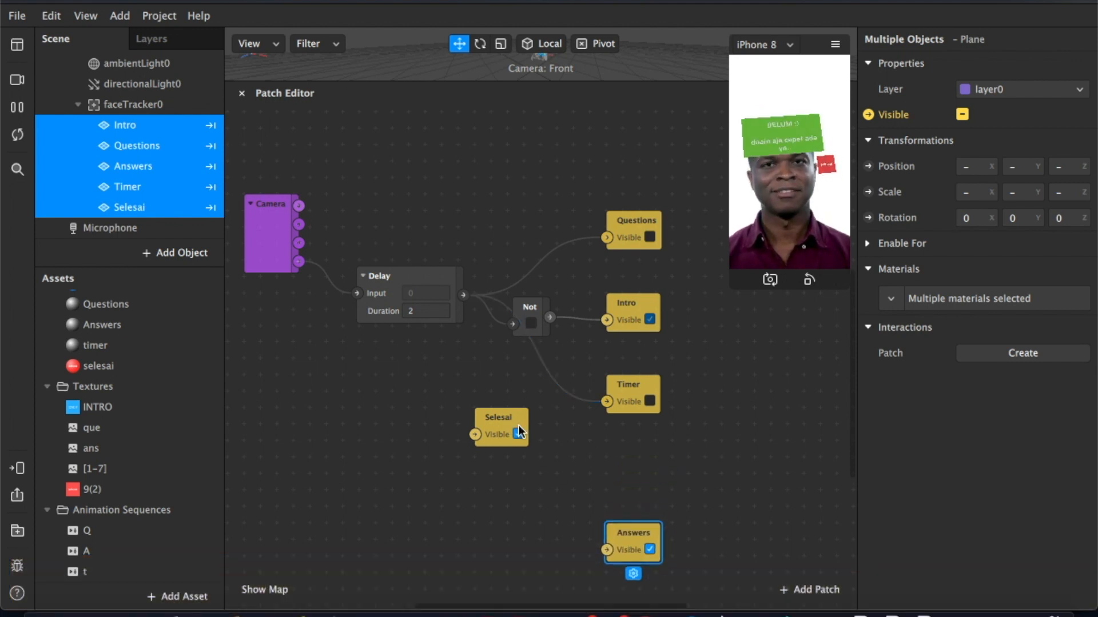
drag(518, 432, 648, 463)
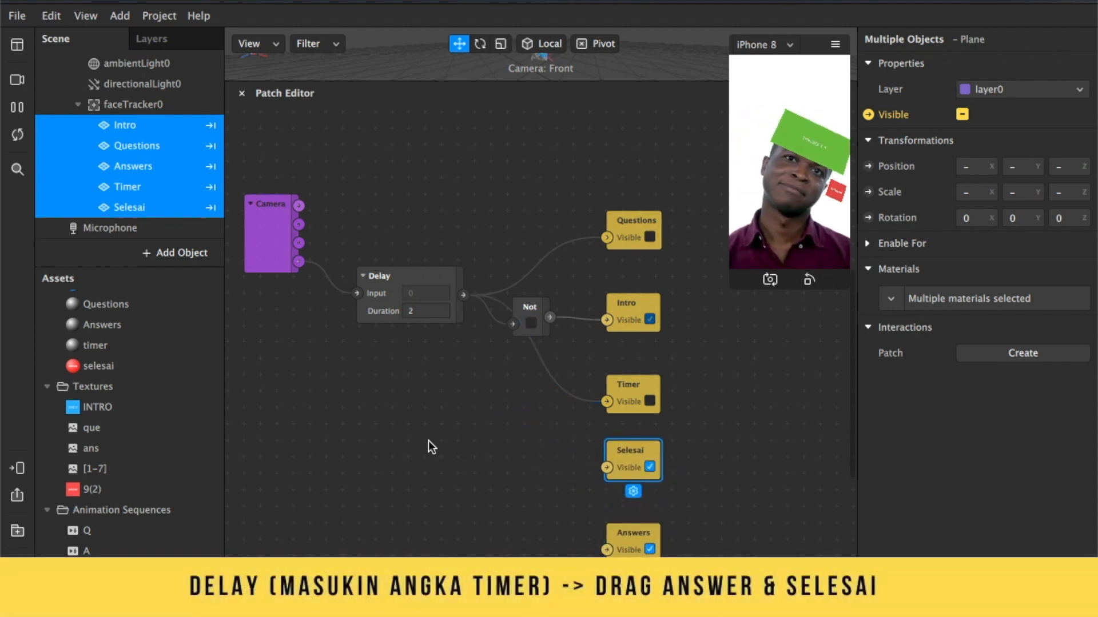
Add a second Delay patch and place it below the first one, beside the Selesai patch.
double_click(466, 445)
text(delay)
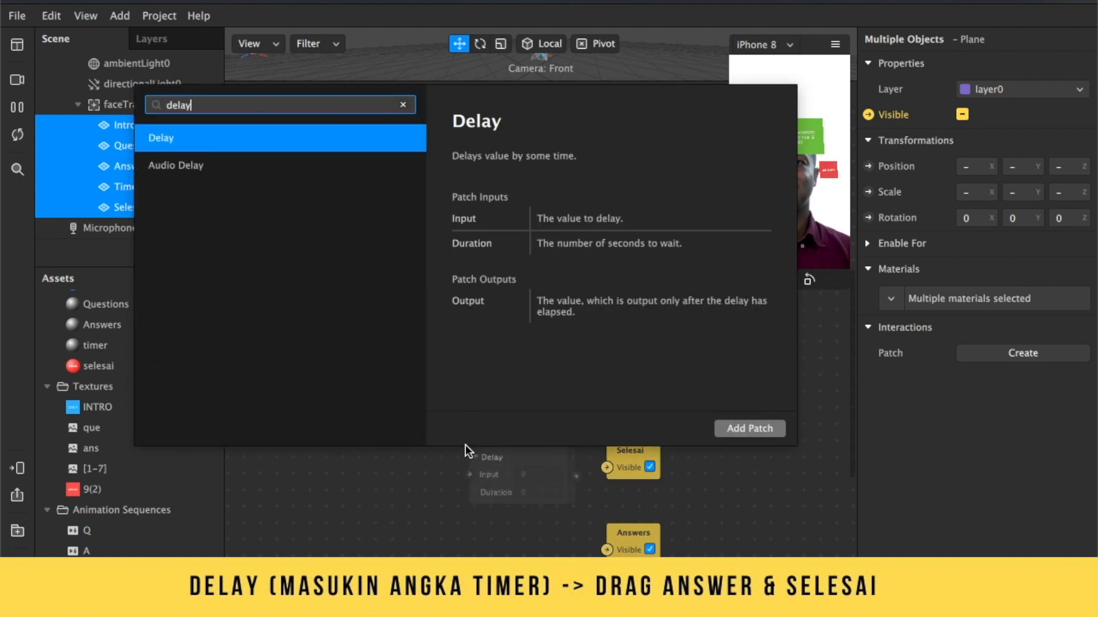
key(Return)
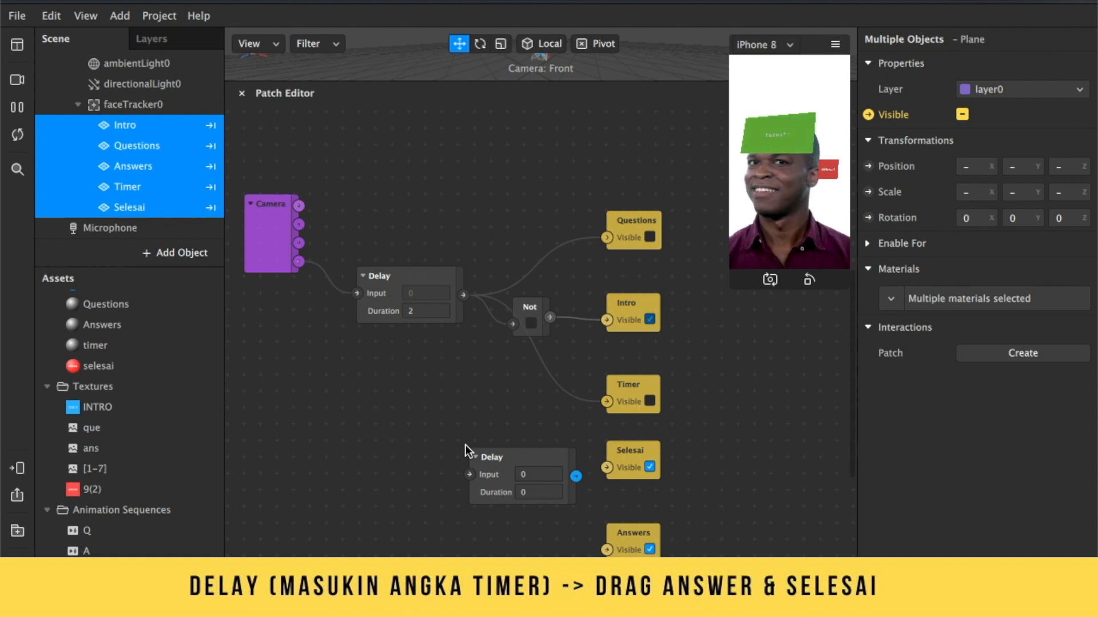
drag(543, 460, 424, 437)
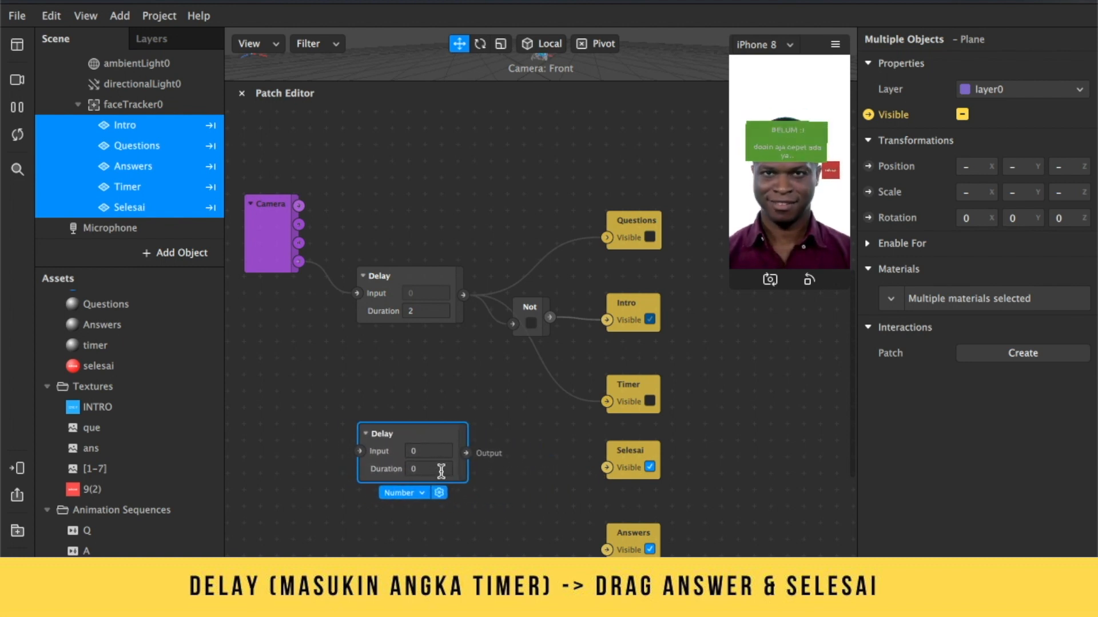
Set the second Delay's Duration to 7 and connect its output to the Visible inputs of Selesai and Answers.
scroll(725, 519, down, 3)
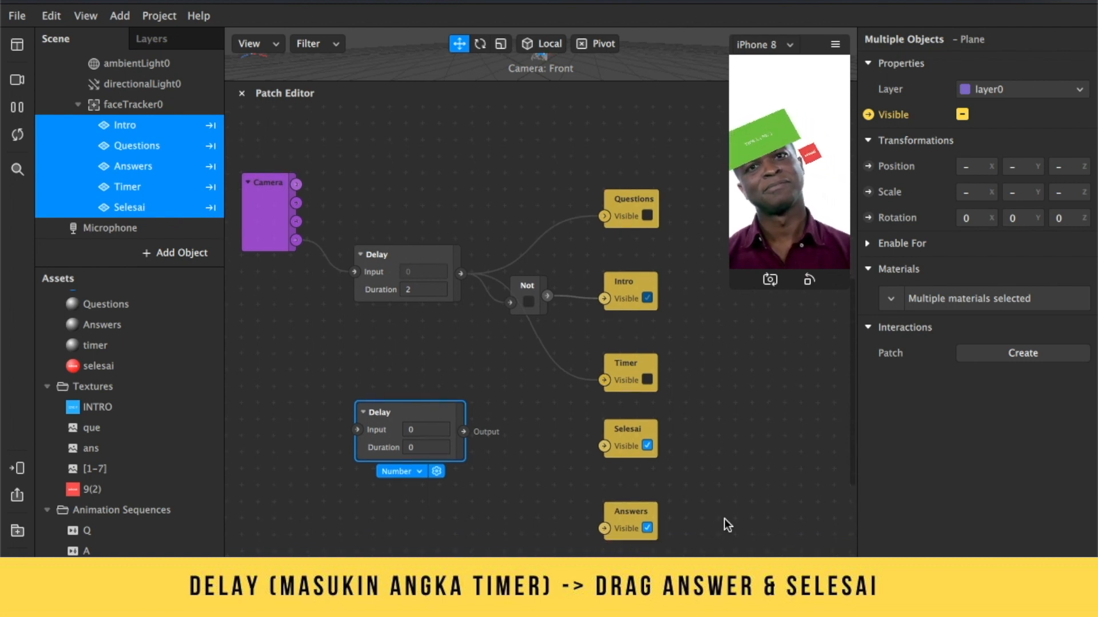
click(436, 434)
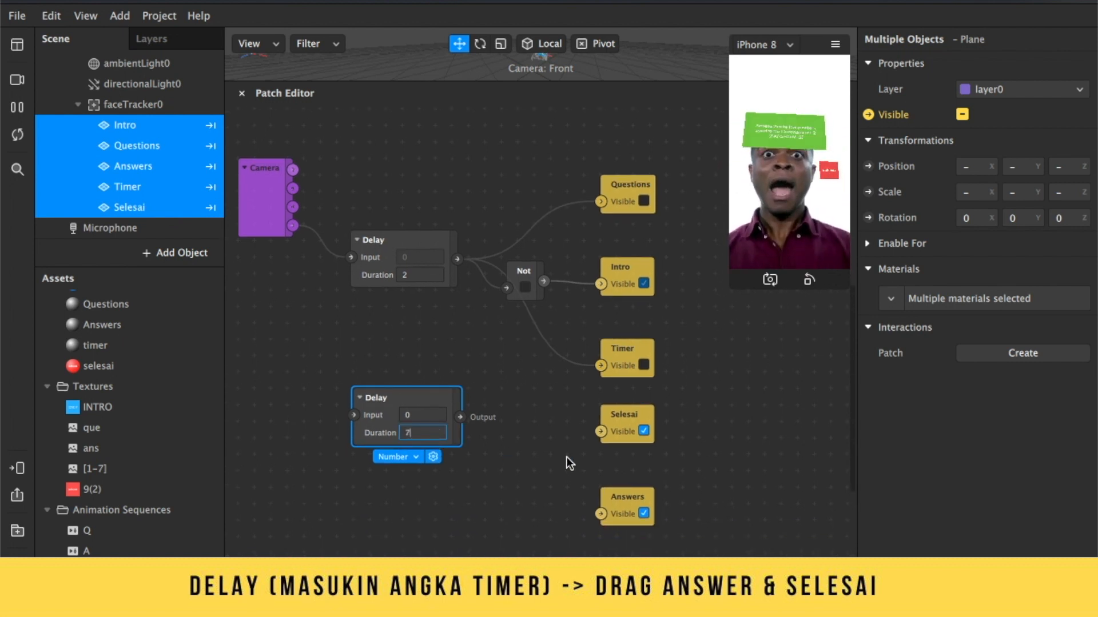
drag(600, 431, 460, 417)
drag(603, 516, 460, 417)
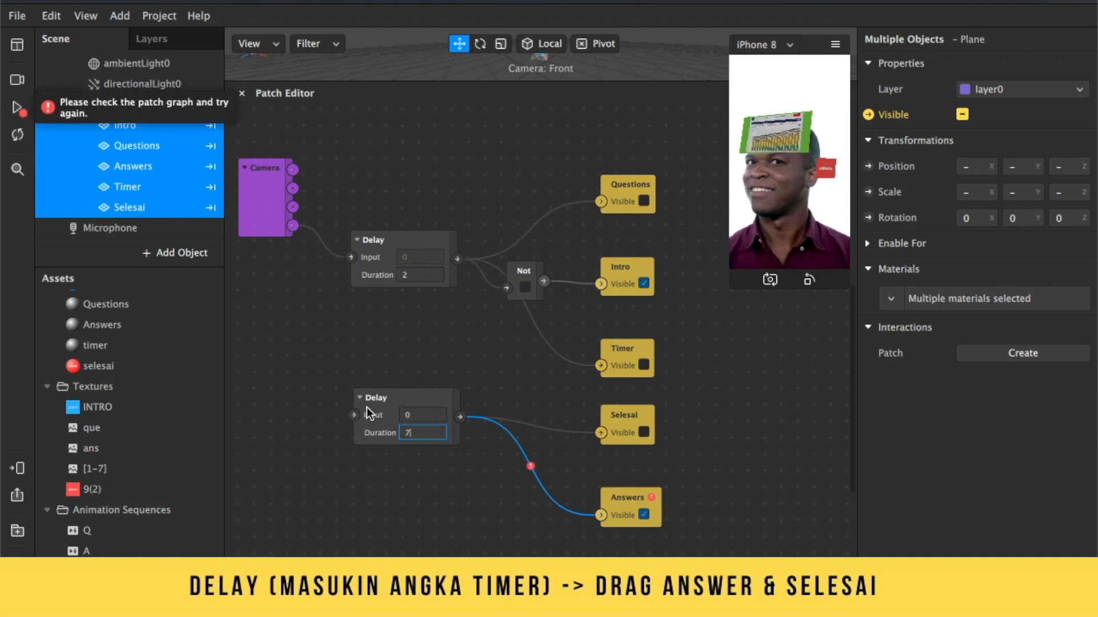
Shift the second Delay with the Timer, Selesai and Answers patches sideways, and connect the first Delay's output to the second Delay's Input.
drag(352, 416, 457, 260)
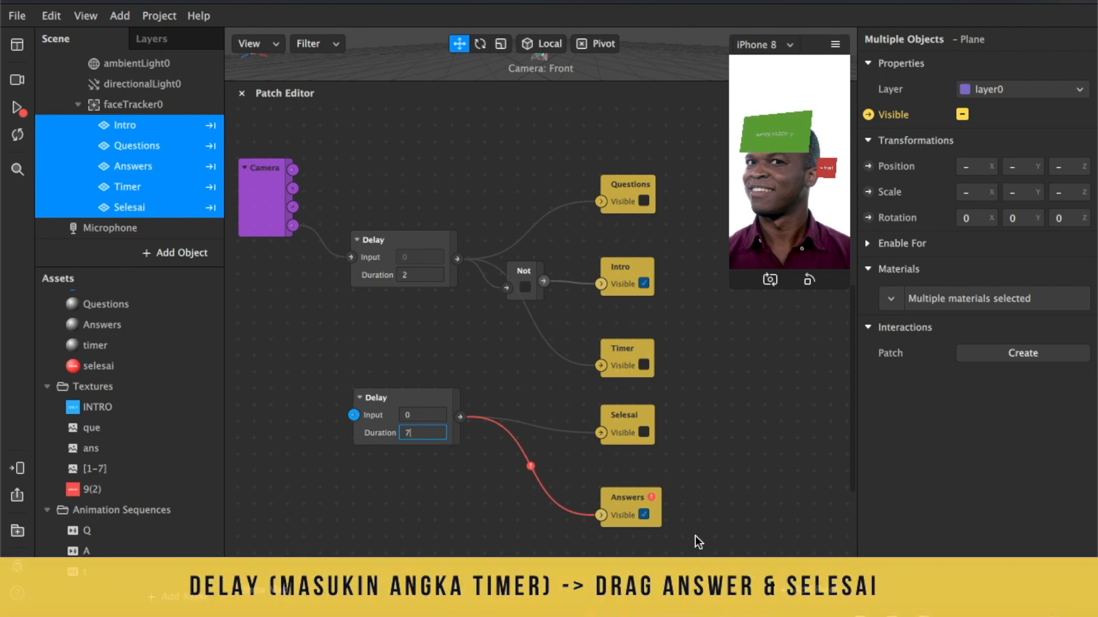
drag(709, 545, 334, 373)
drag(423, 396, 522, 397)
click(588, 513)
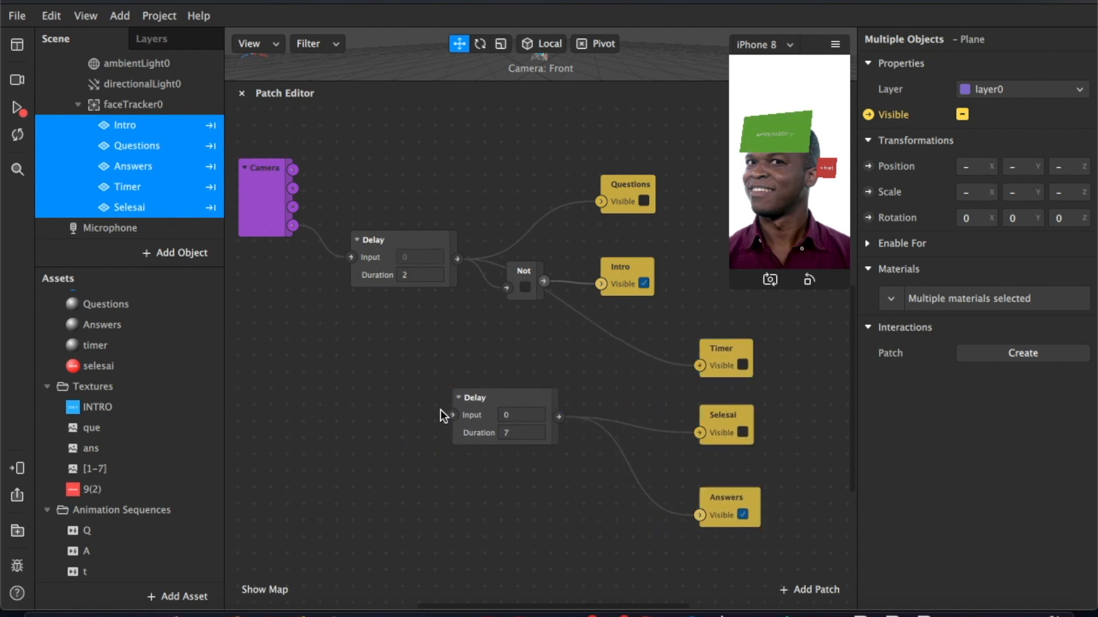
drag(450, 417, 455, 259)
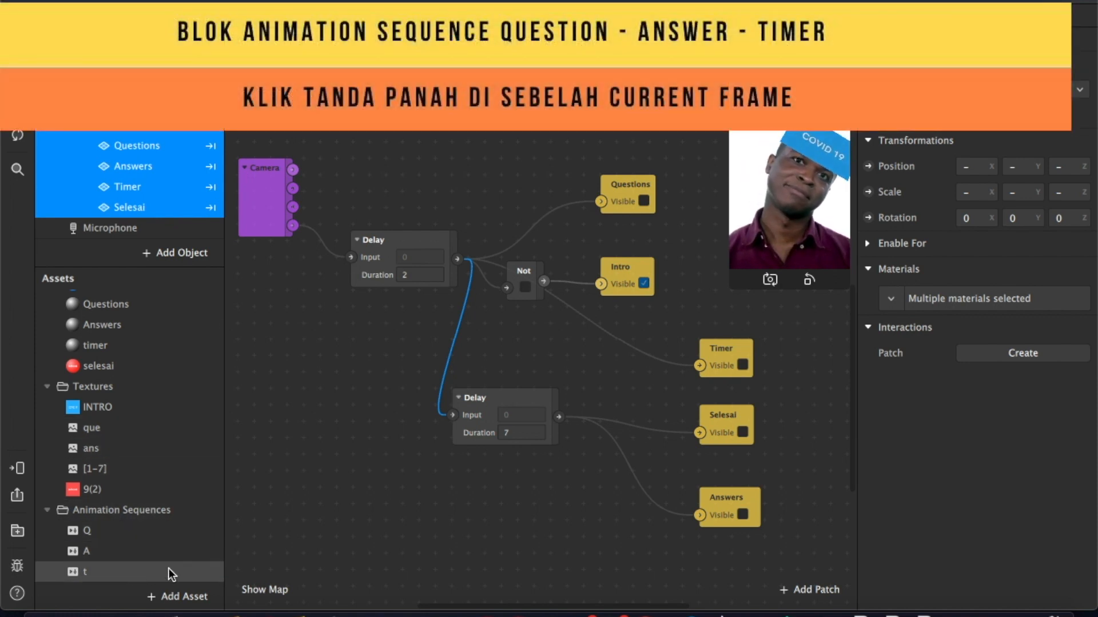
Create Current Frame patches for the Q, A and t animation sequences together.
click(150, 536)
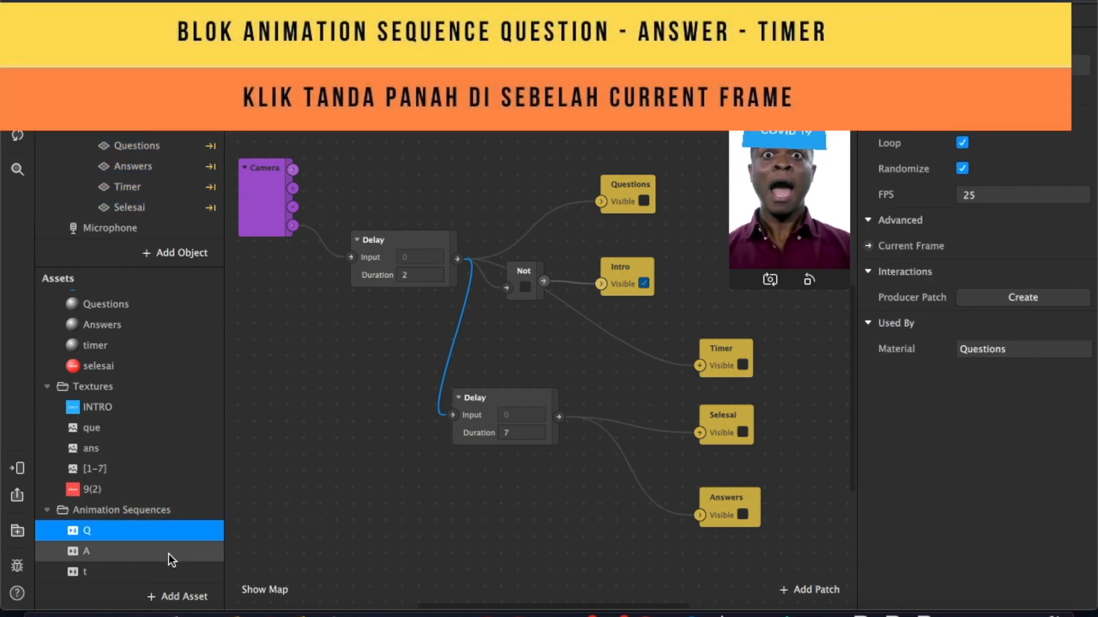
shift+click(169, 571)
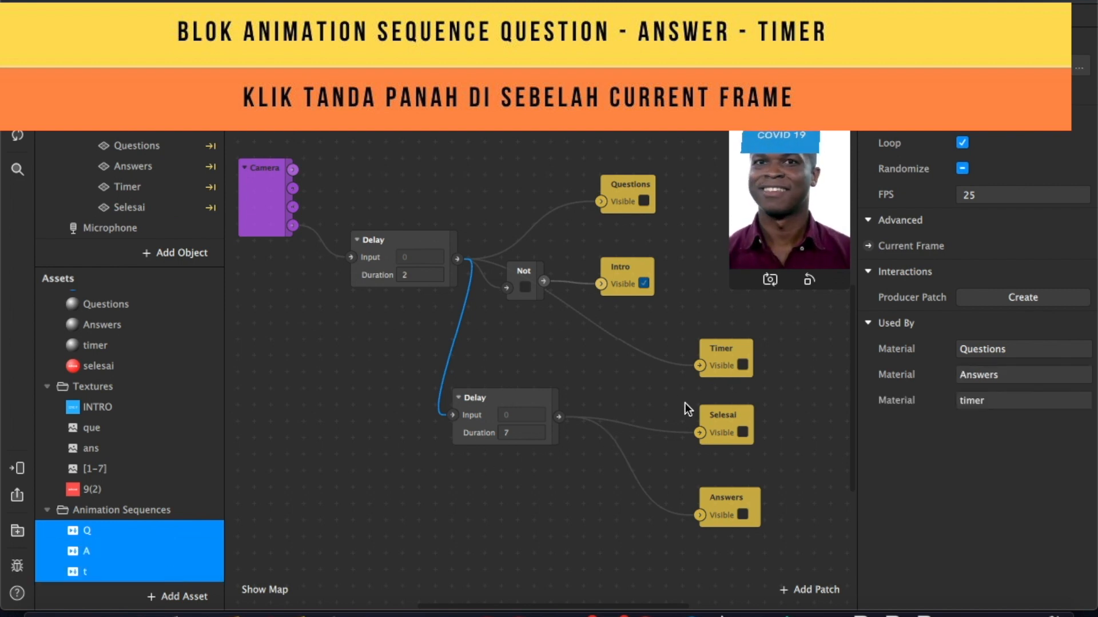
click(869, 246)
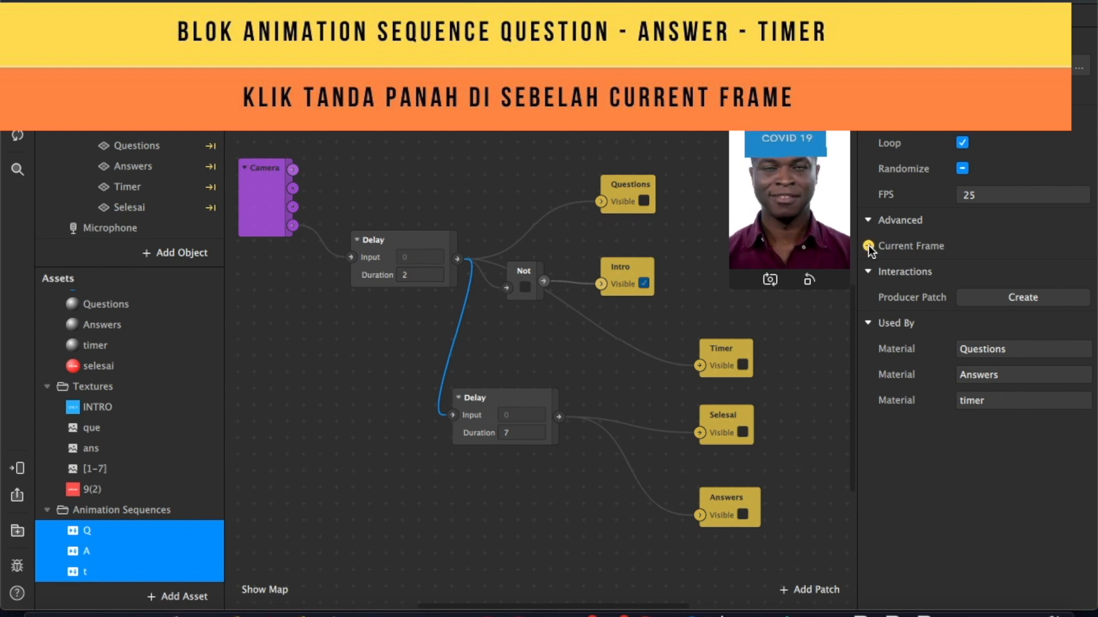
click(868, 246)
Spread out the Q, A and t Current Frame patches, stacking Q directly above A near the second Delay.
drag(578, 373, 505, 518)
drag(571, 383, 361, 514)
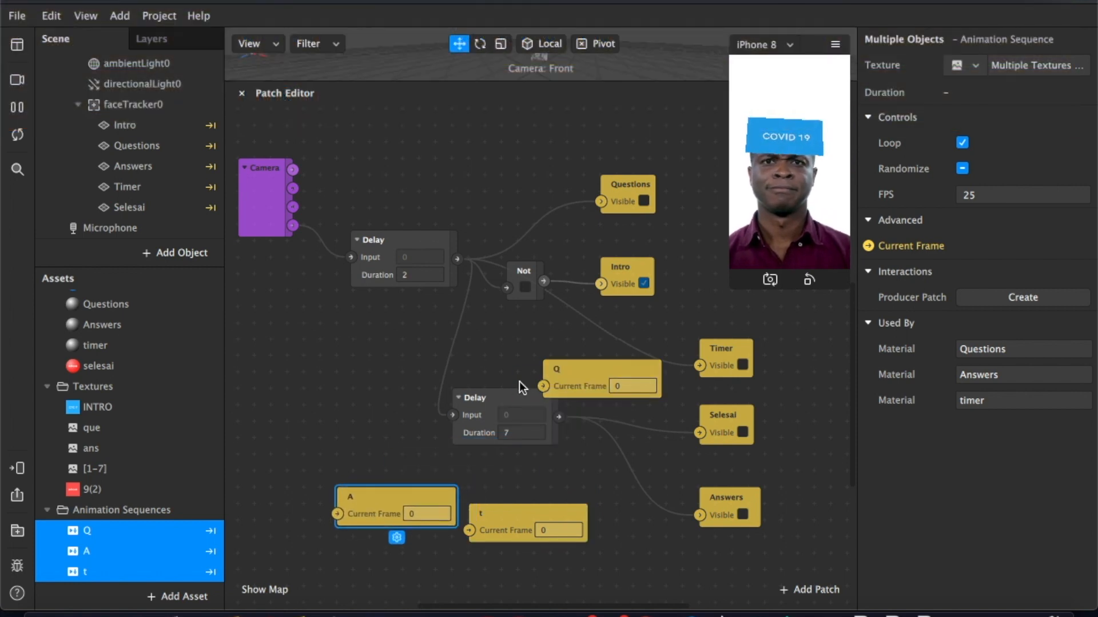
drag(581, 375, 358, 403)
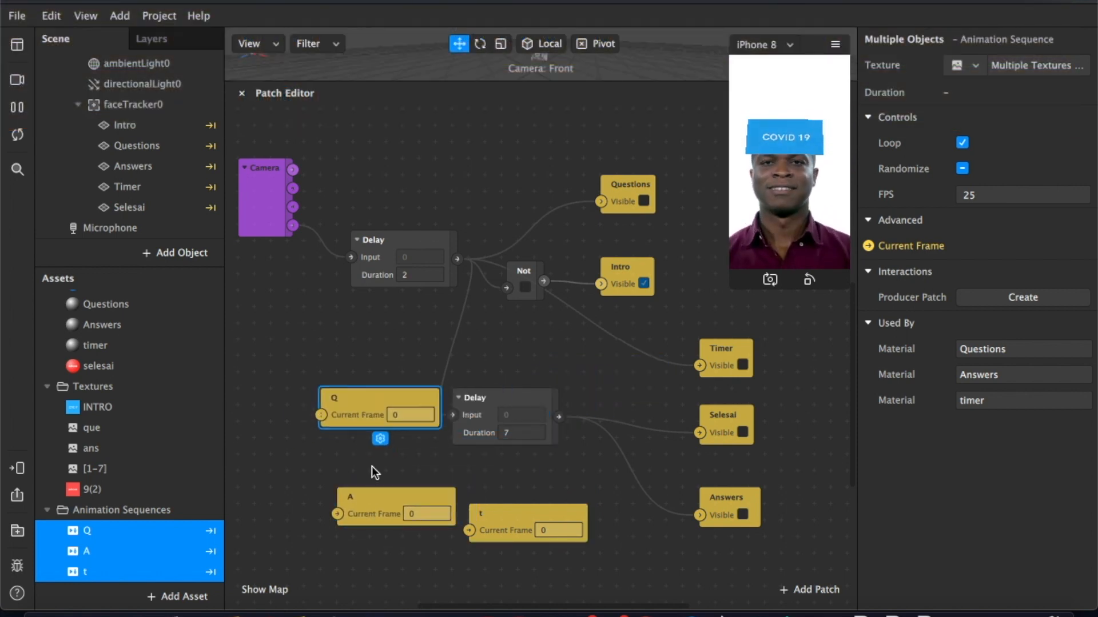
mouse_move(383, 500)
mouse_down()
mouse_move(349, 509)
mouse_move(367, 499)
mouse_up()
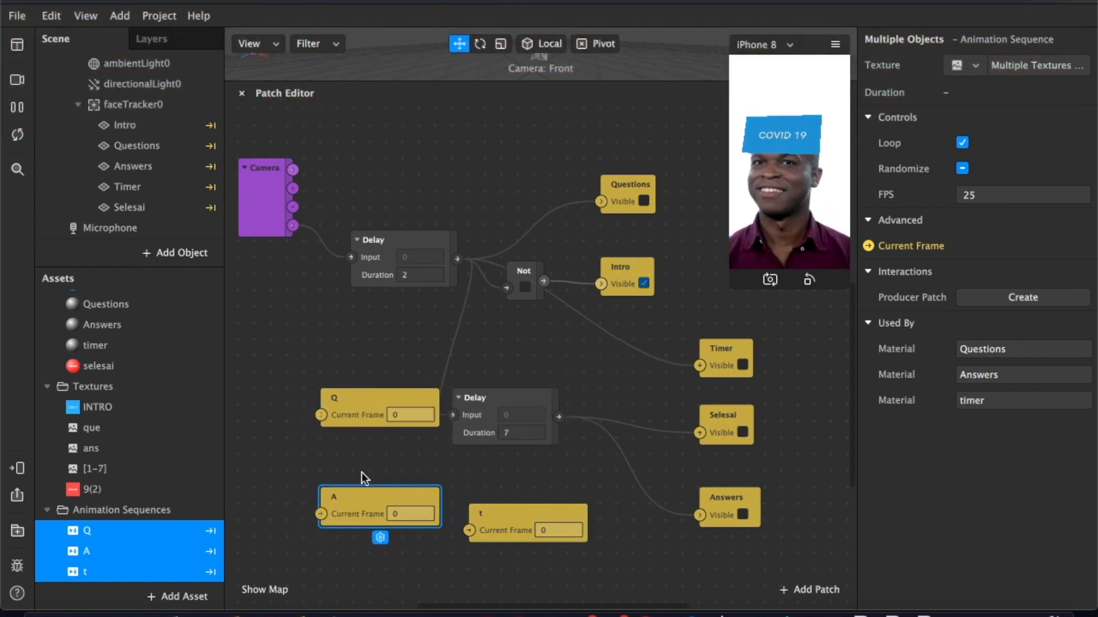
drag(362, 400, 359, 449)
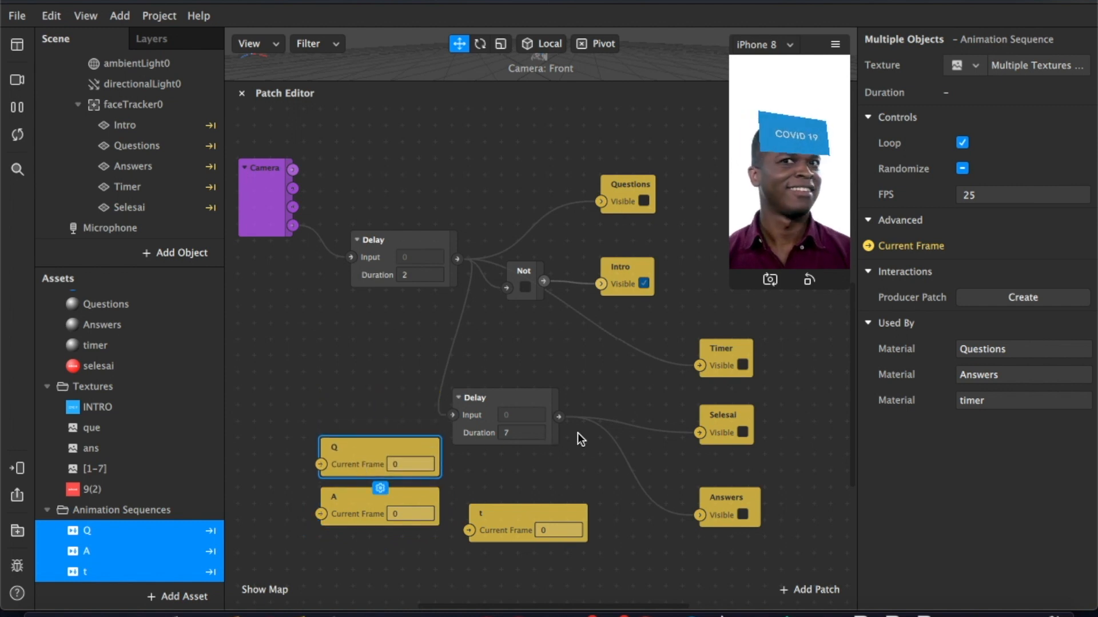
Move the t Current Frame patch into the empty area beyond and above the Questions and Intro patches.
scroll(589, 435, right, 5)
scroll(589, 435, up, 2)
drag(437, 550, 757, 311)
scroll(623, 242, up, 5)
scroll(623, 243, right, 2)
drag(673, 460, 761, 283)
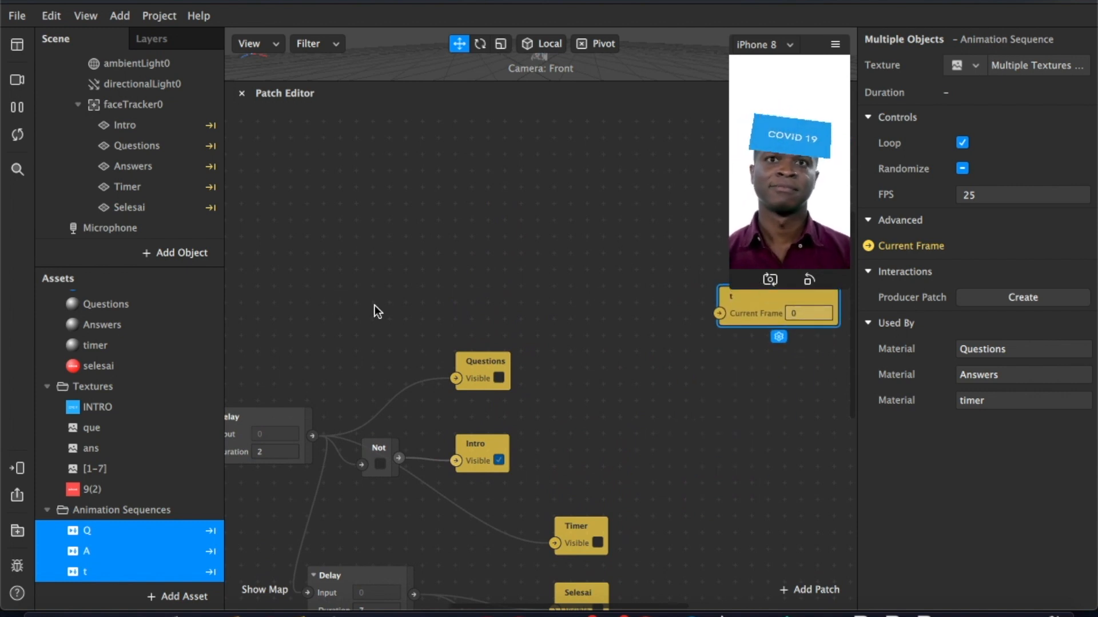
Add a Pulse patch above the first Delay, with its On / Off input fed by that Delay's output.
scroll(374, 307, left, 2)
scroll(375, 307, right, 4)
scroll(375, 305, left, 10)
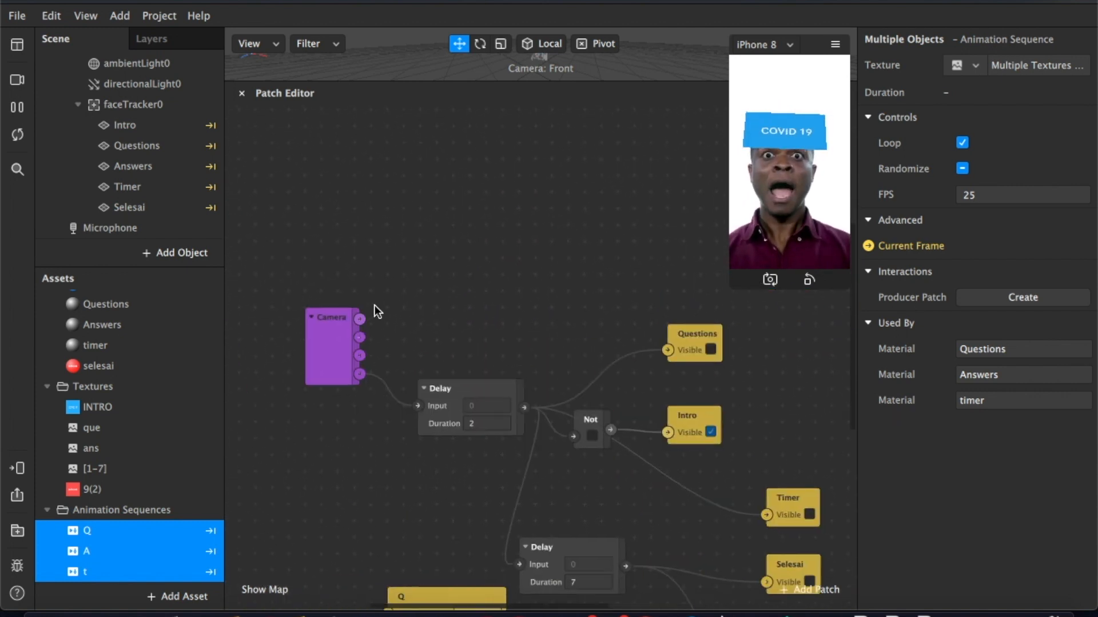
scroll(375, 306, right, 2)
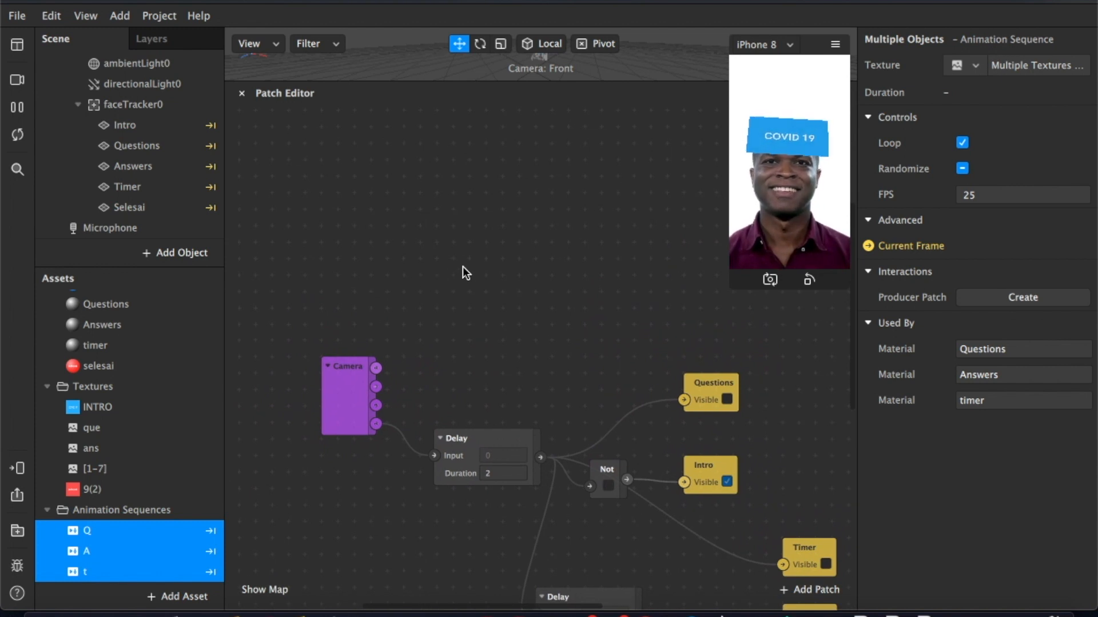
drag(540, 457, 589, 270)
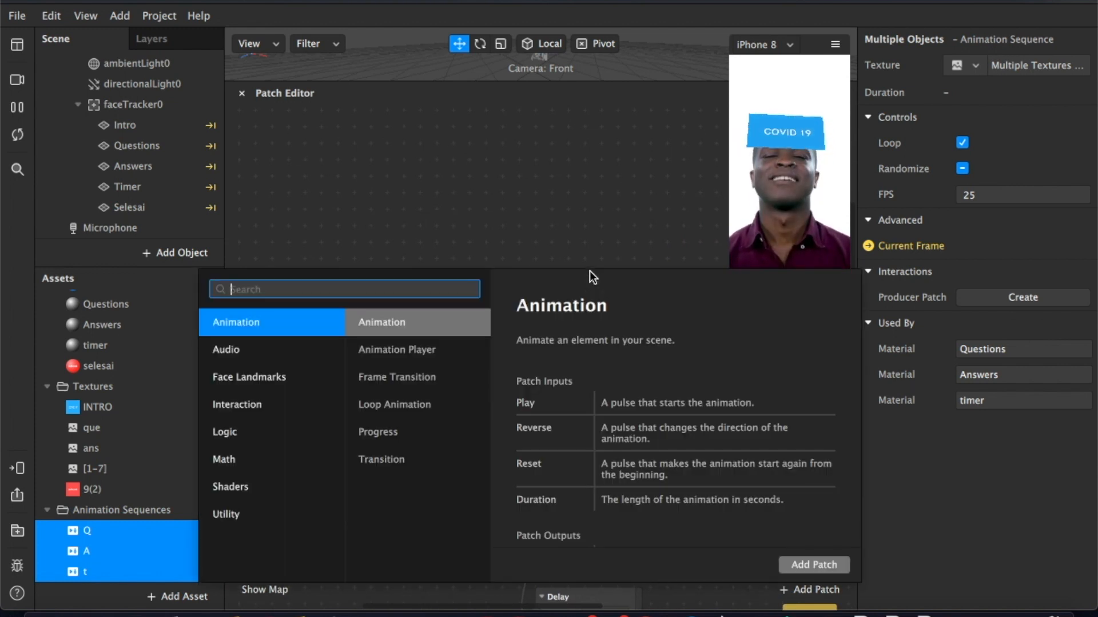
text(pulse)
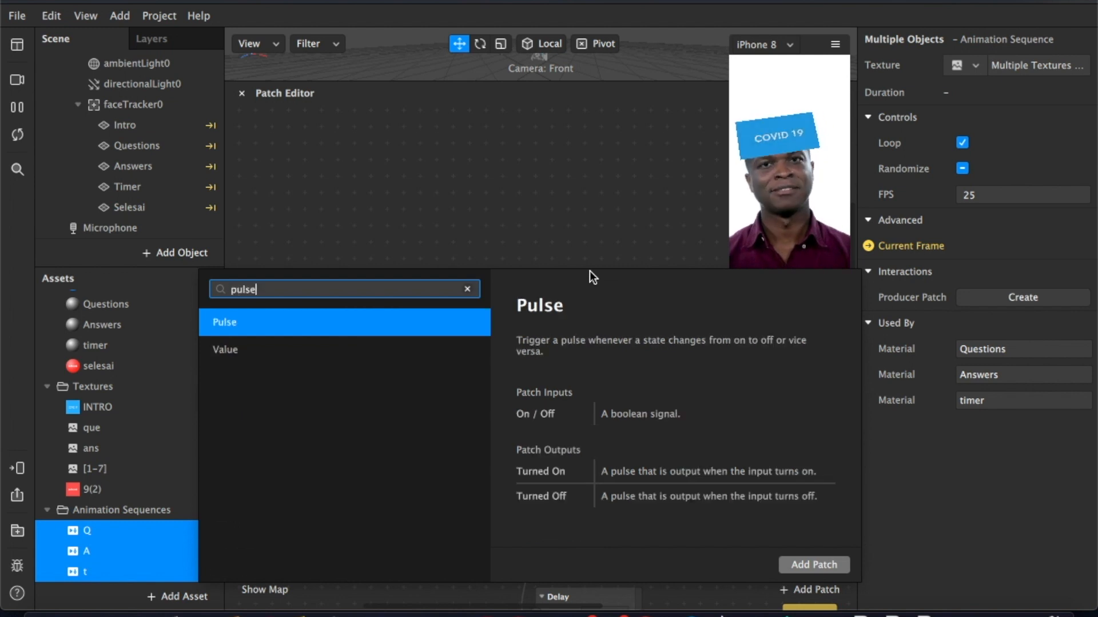
key(Return)
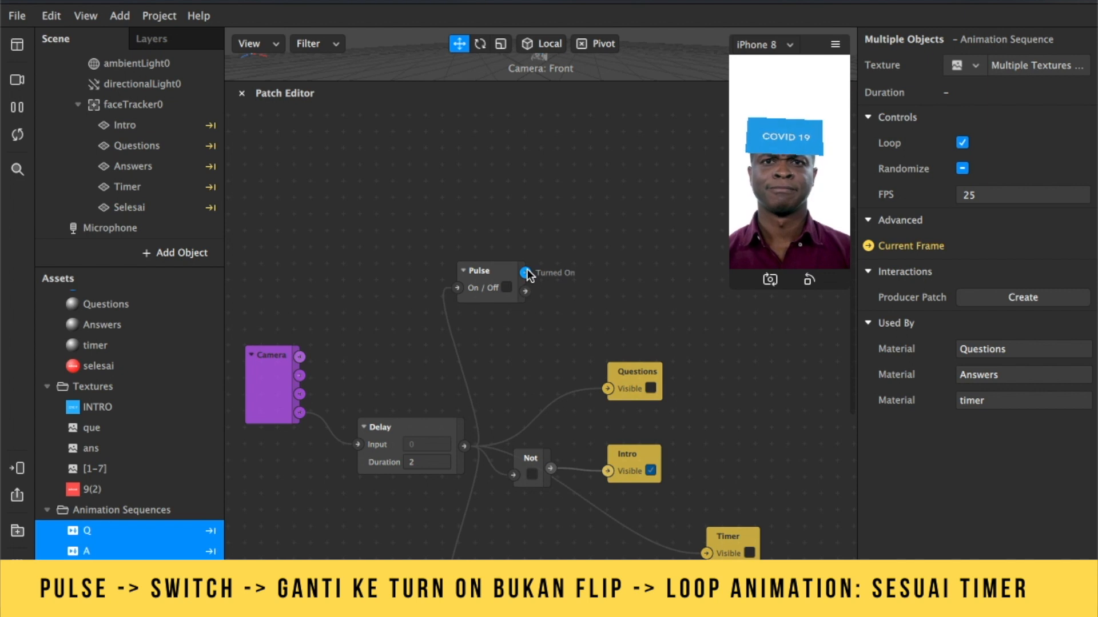
Add a Switch patch after the Pulse and connect Pulse's Turned On output to Turn On instead of Flip.
drag(526, 272, 629, 281)
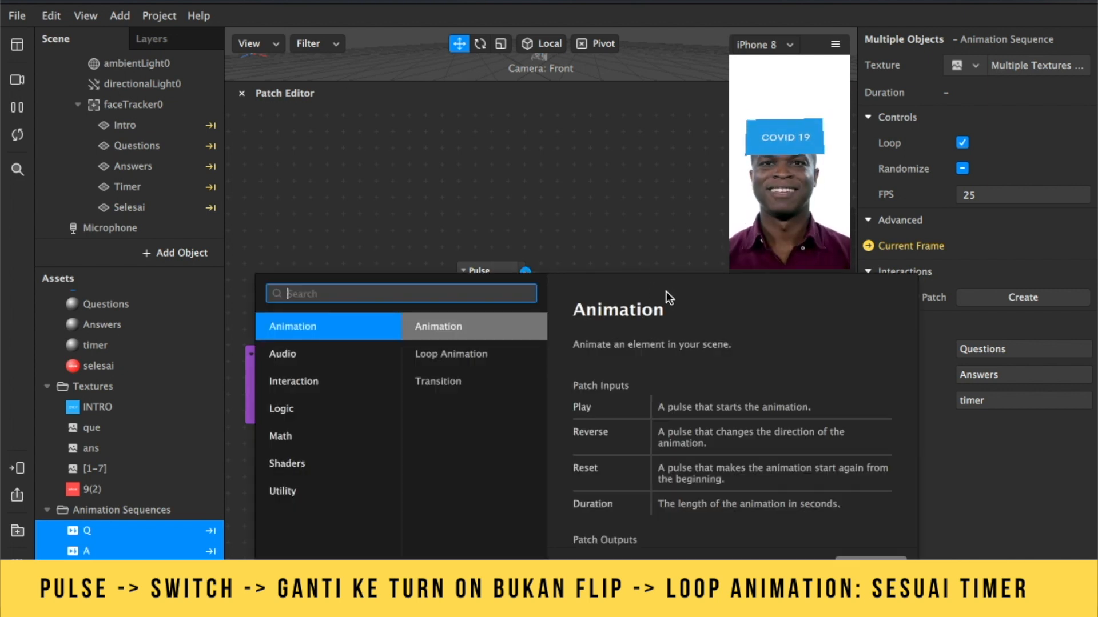
text(switch)
key(Return)
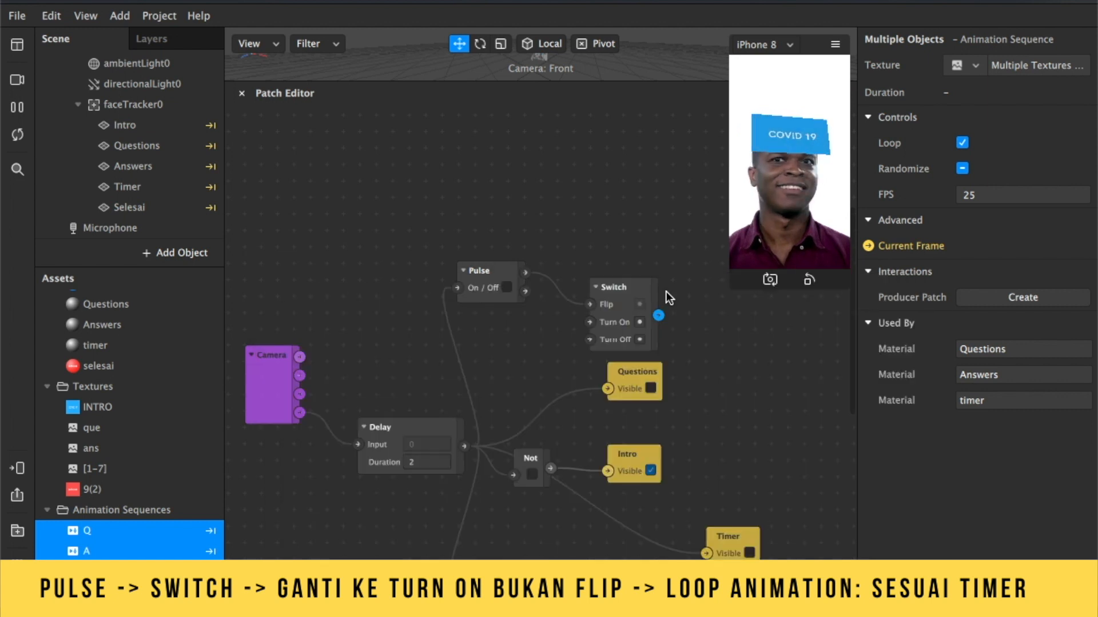
drag(610, 295, 590, 276)
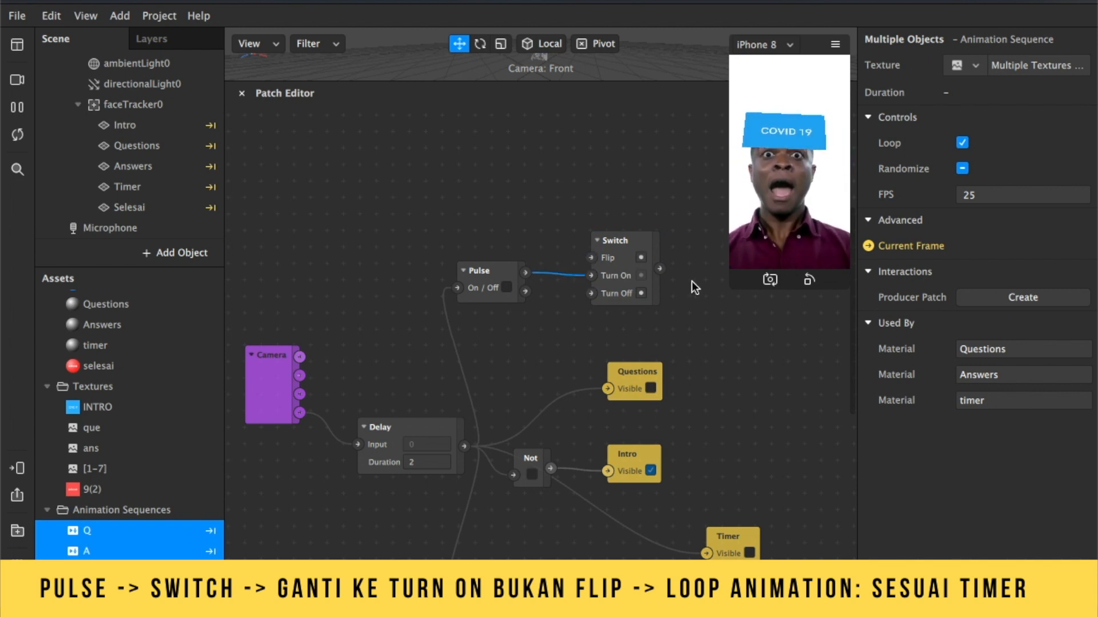
Add a Loop Animation patch after the Switch, with the Switch output feeding its Enable input.
scroll(688, 288, right, 3)
scroll(685, 296, right, 5)
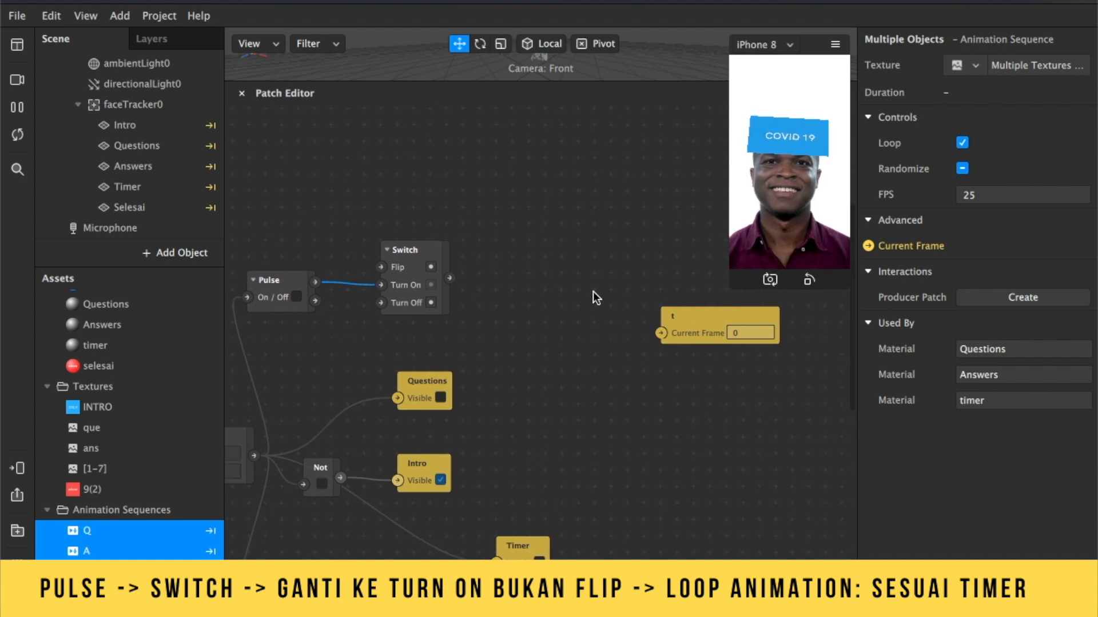
drag(451, 278, 485, 280)
drag(567, 279, 612, 286)
text(loo)
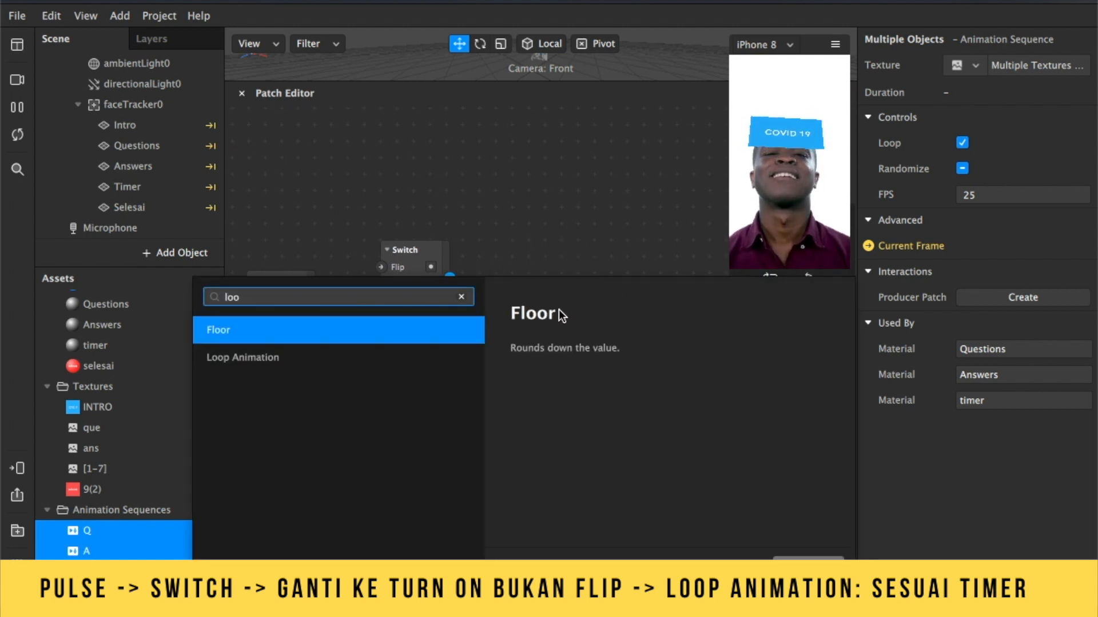
double_click(426, 359)
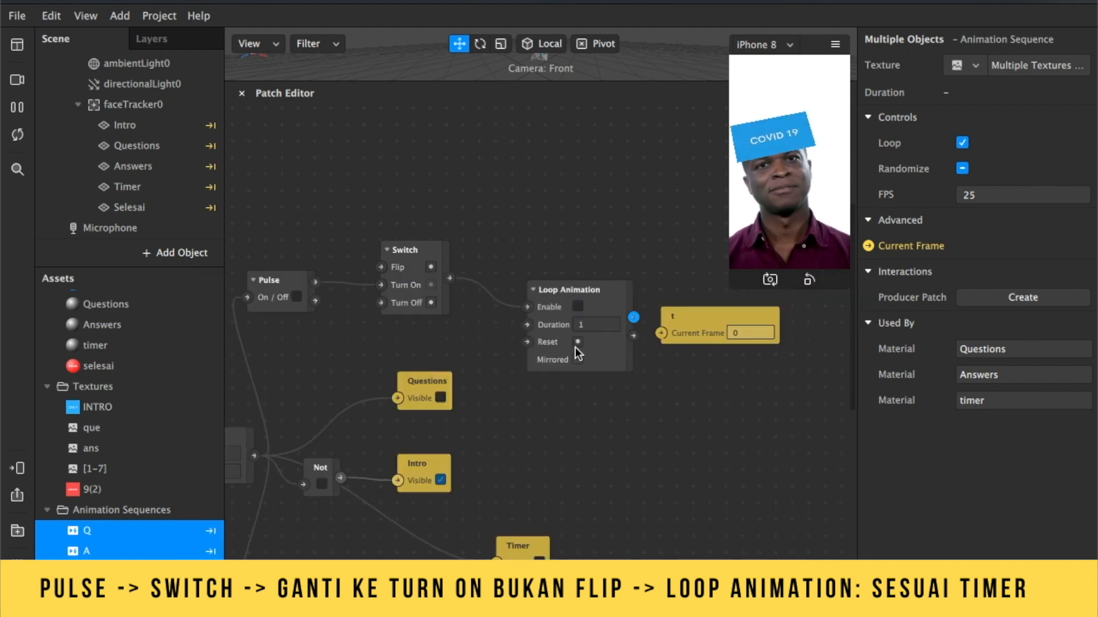
Move the t patch clear of the Loop Animation patch and set the Loop Animation's Duration to 7.
drag(688, 318, 742, 449)
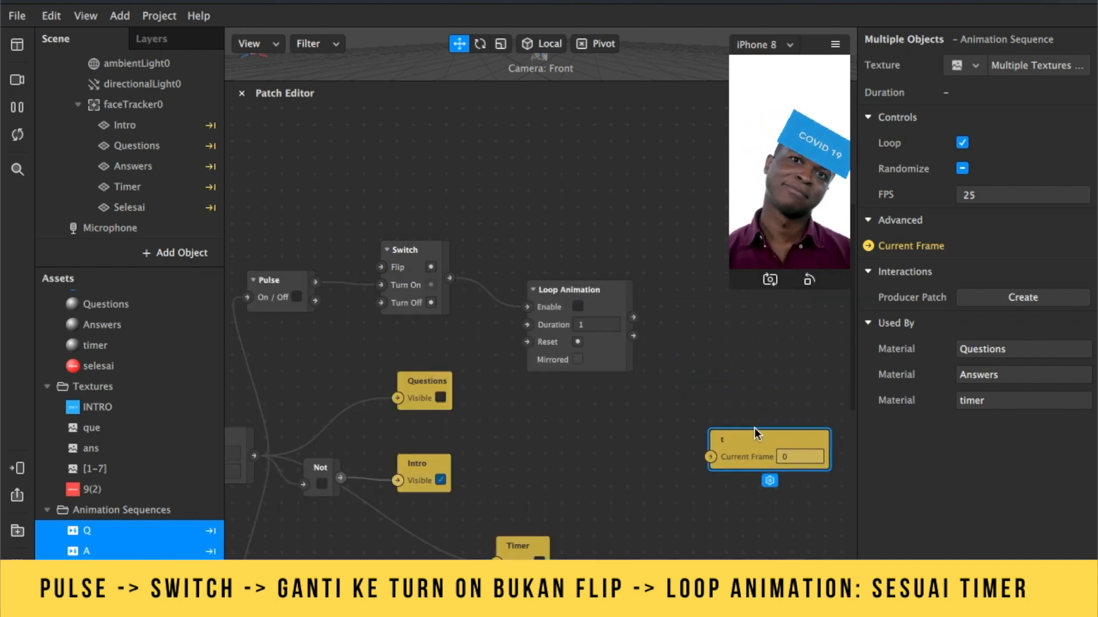
scroll(769, 390, right, 5)
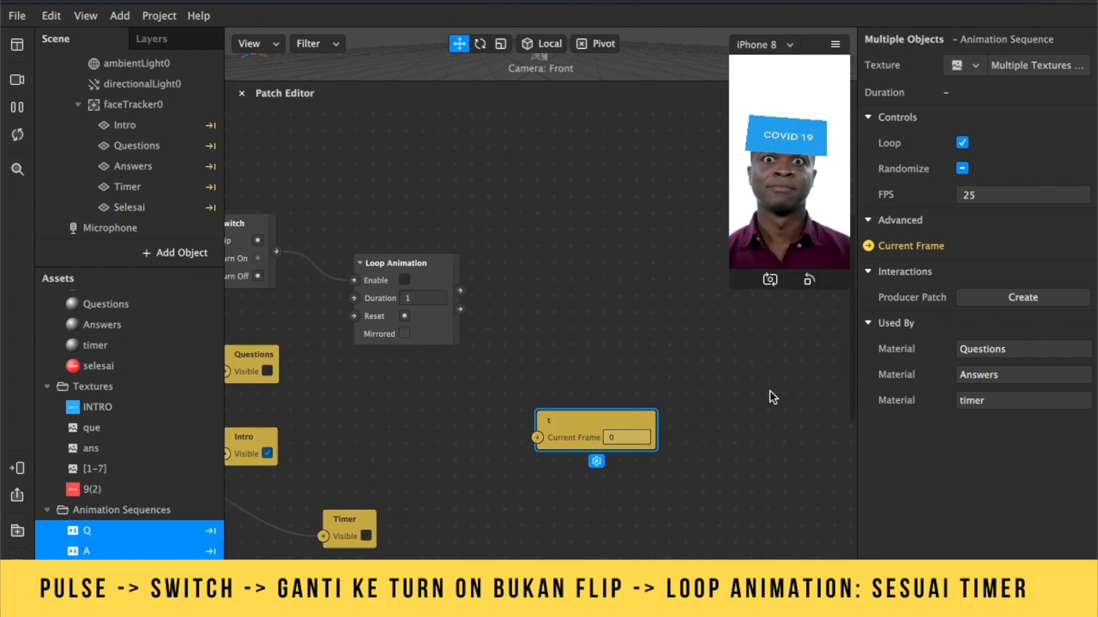
click(433, 299)
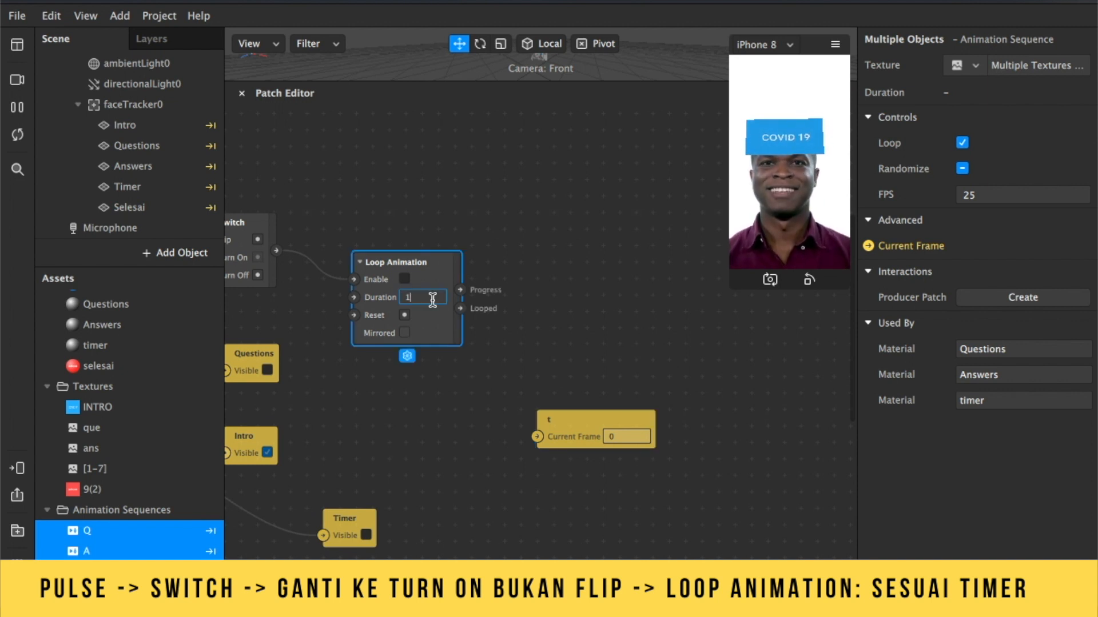
key(BackSpace)
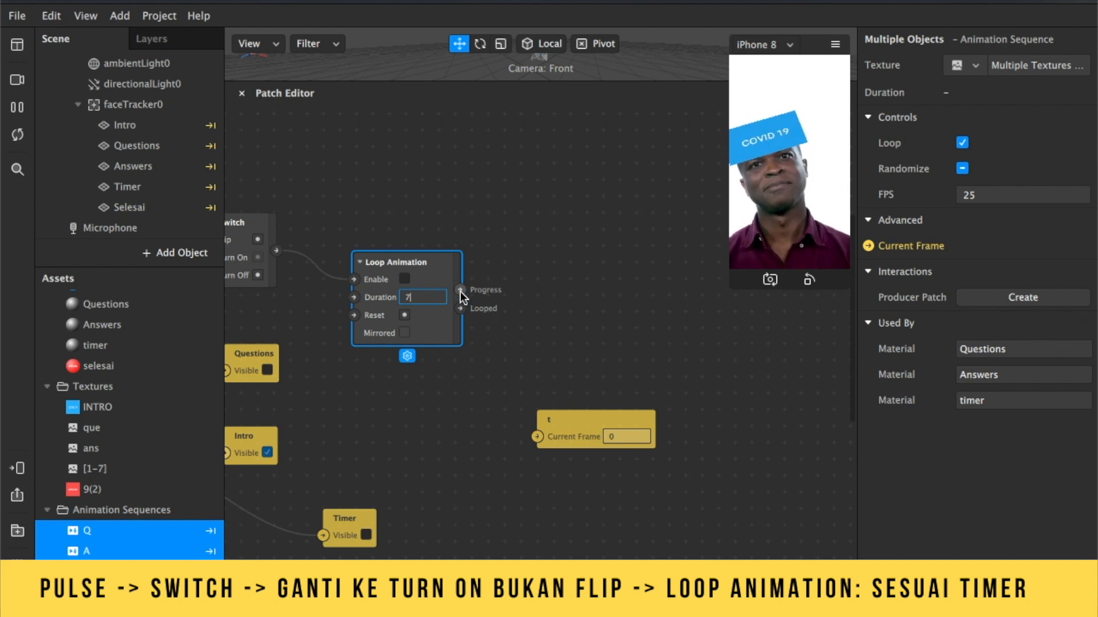
Add a Frame Transition patch fed by the Loop Animation's Progress output and set its Frames to 7.
drag(461, 292, 674, 283)
text(fram)
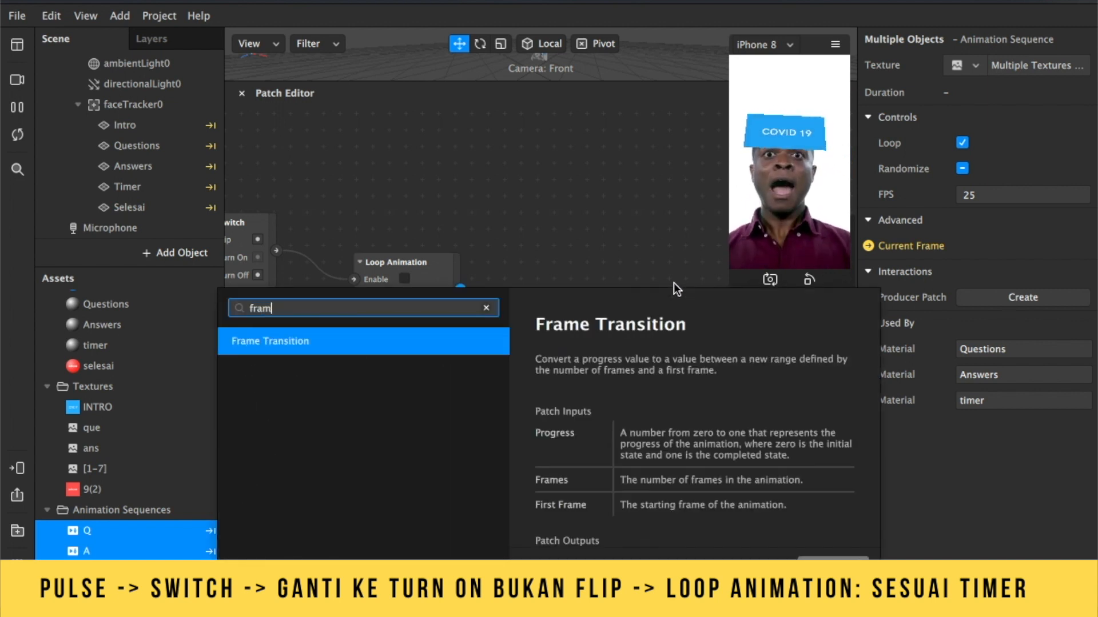
click(450, 351)
click(627, 337)
text(4)
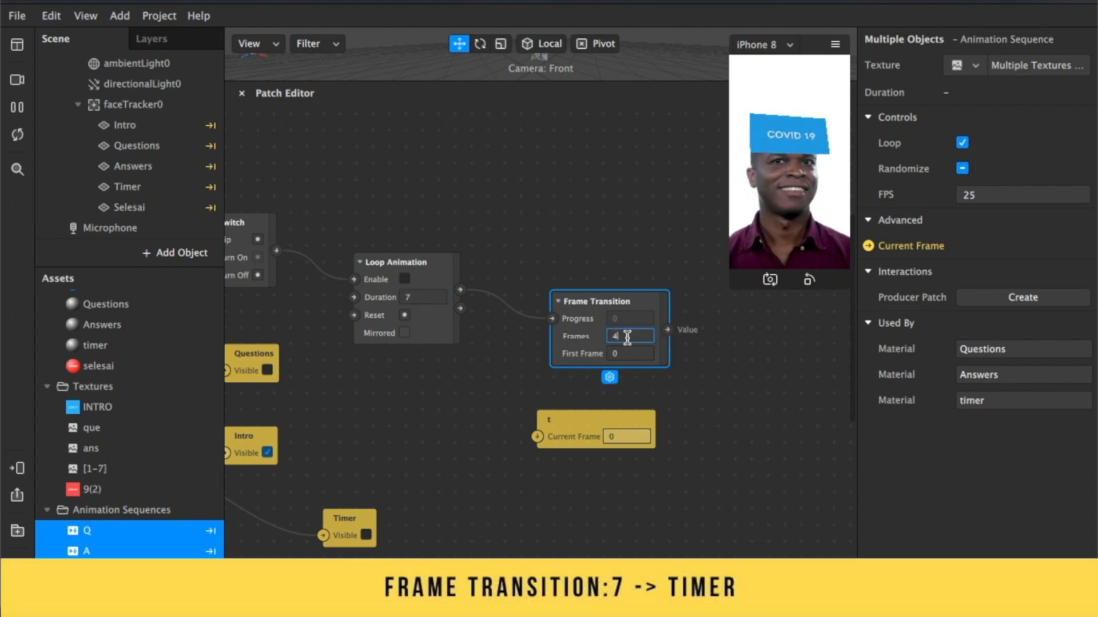
Place the t patch beside the Frame Transition and connect the Value output to t's Current Frame input.
scroll(696, 372, right, 5)
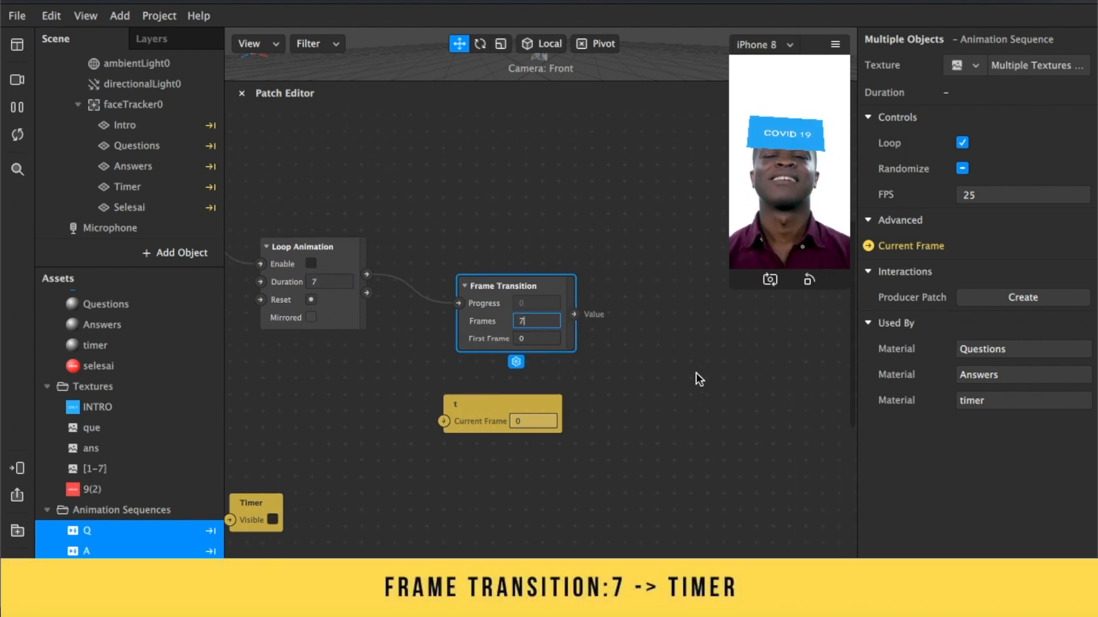
drag(488, 408, 732, 313)
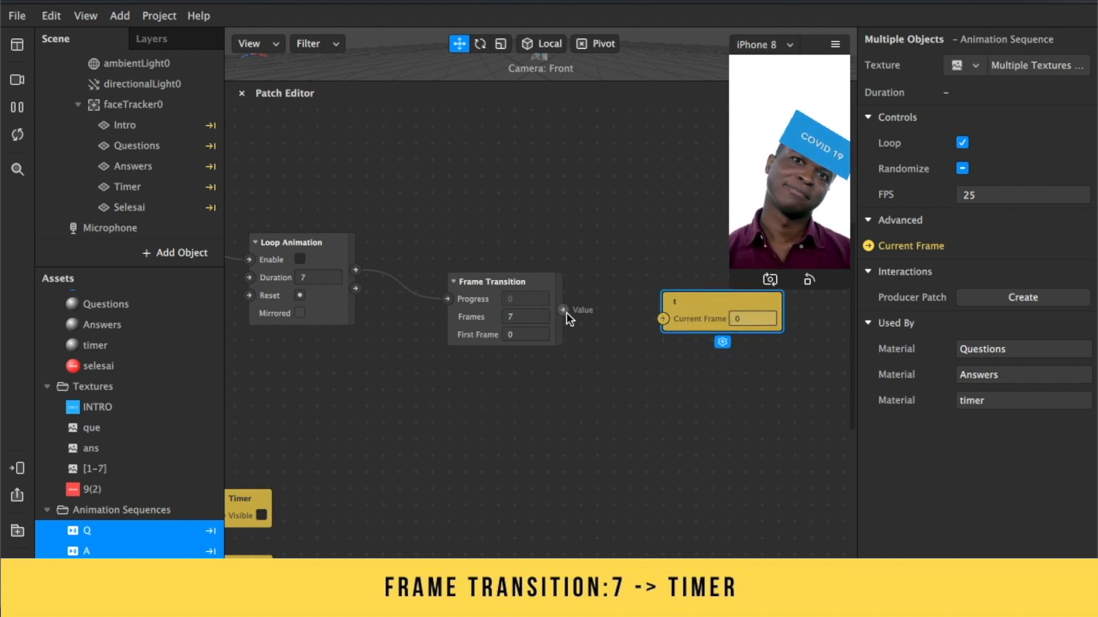
drag(564, 310, 664, 320)
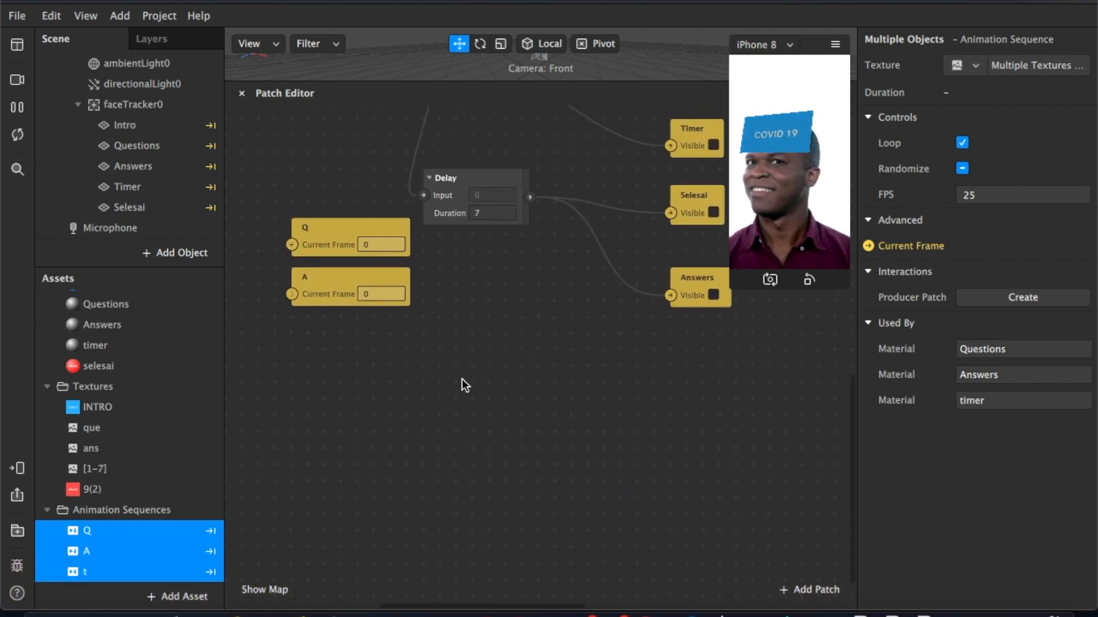
Move the Q and A Current Frame patches together to the empty area below the Answers patch.
drag(442, 389, 290, 270)
drag(285, 182, 767, 434)
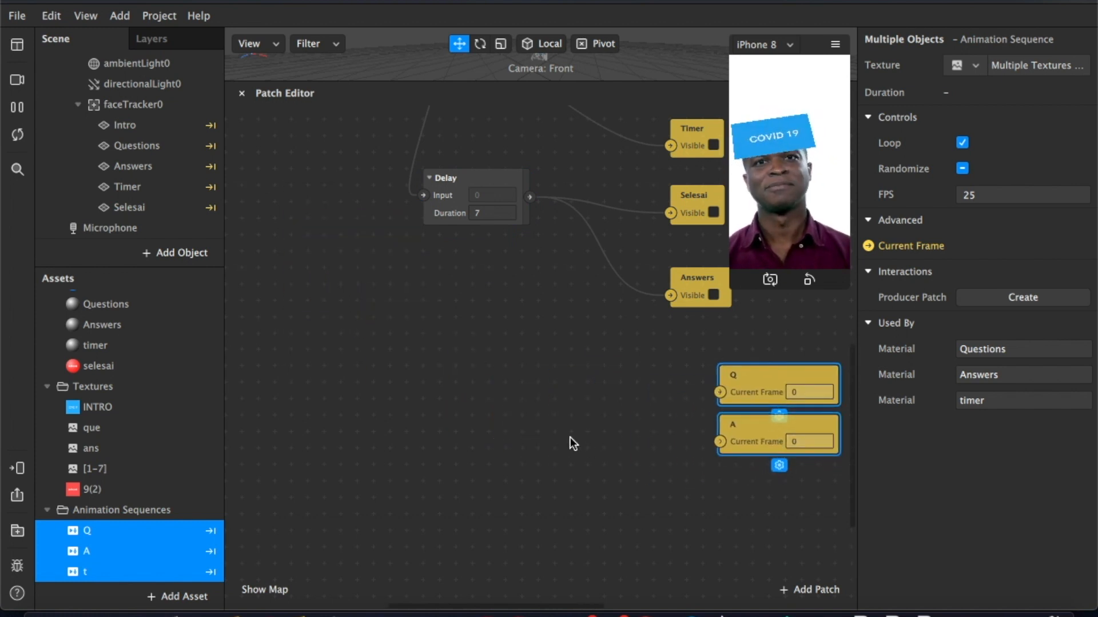
Move the Q and A Current Frame patches together farther right of the Answers patch to free space for a patch chain.
scroll(572, 438, right, 10)
scroll(572, 438, up, 2)
drag(344, 455, 558, 413)
scroll(599, 371, down, 5)
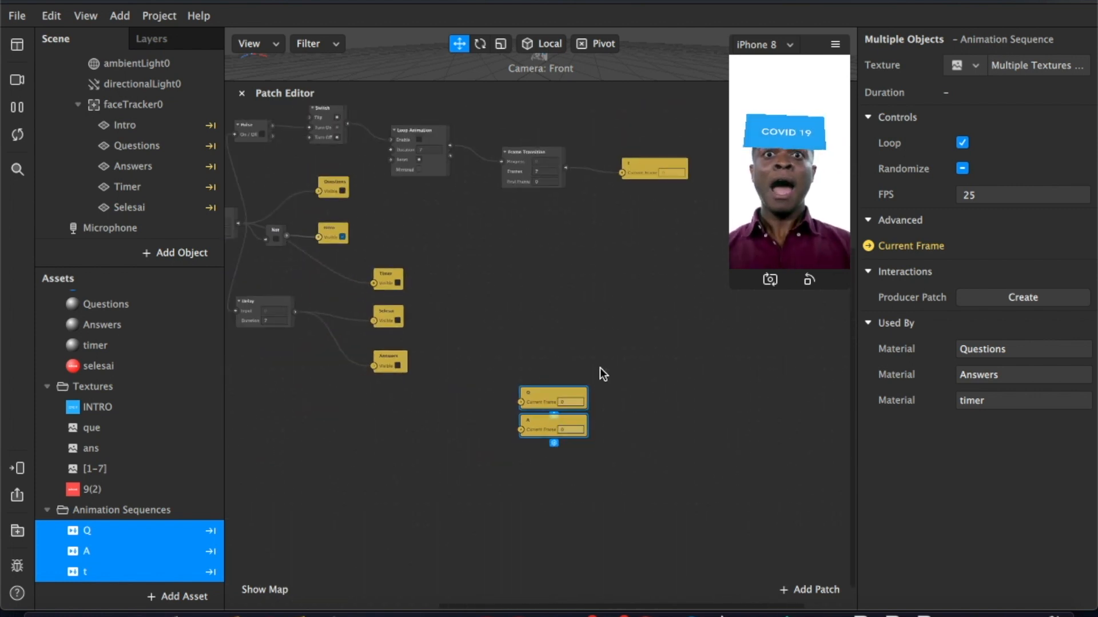
scroll(600, 369, up, 2)
scroll(600, 369, right, 2)
drag(534, 421, 608, 444)
Add a Runtime patch in the empty area below the 7-second Delay patch.
scroll(524, 389, left, 10)
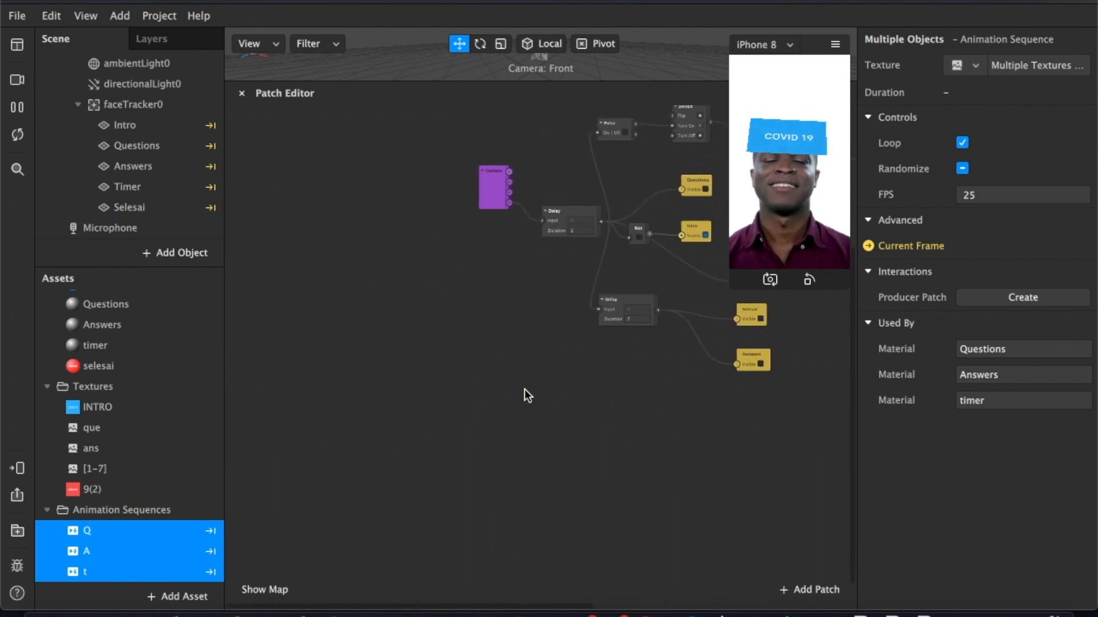
scroll(524, 389, right, 2)
scroll(524, 388, down, 2)
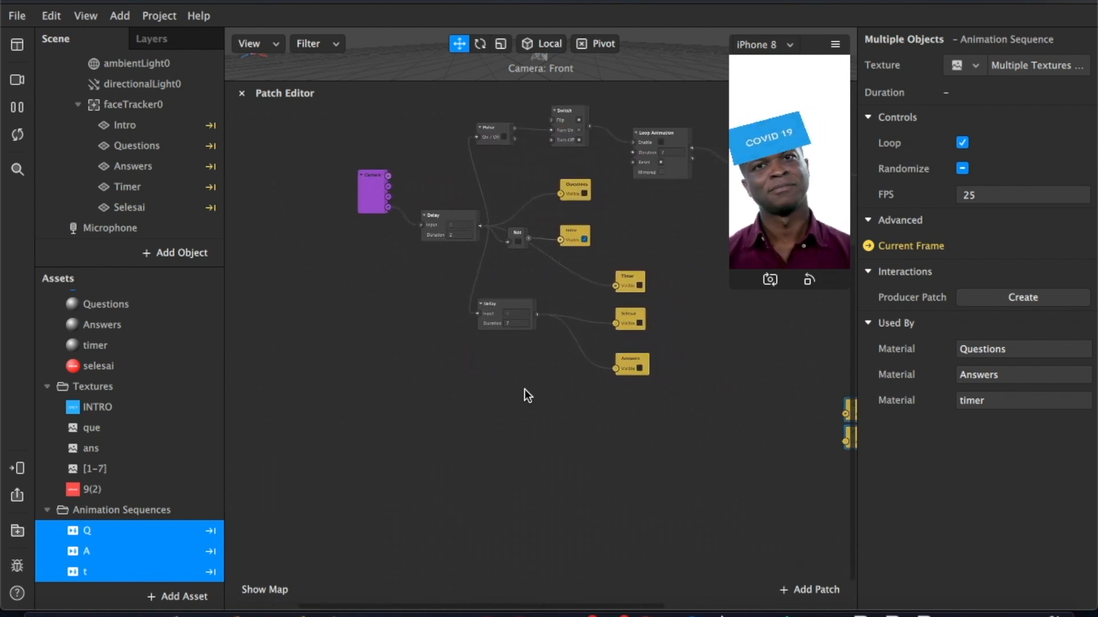
double_click(366, 426)
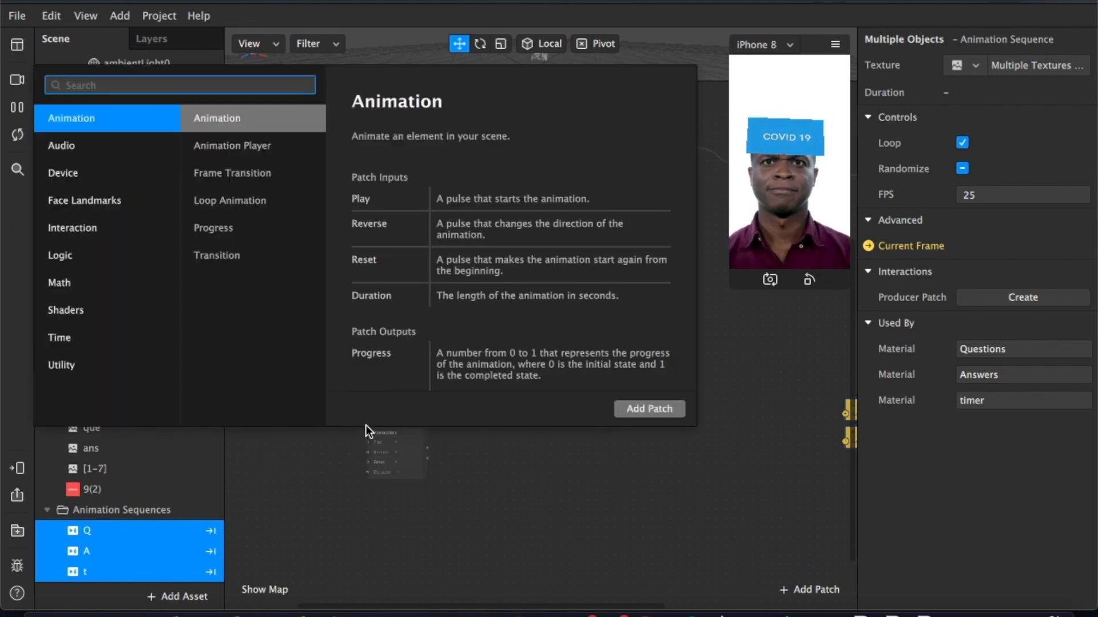
text(run)
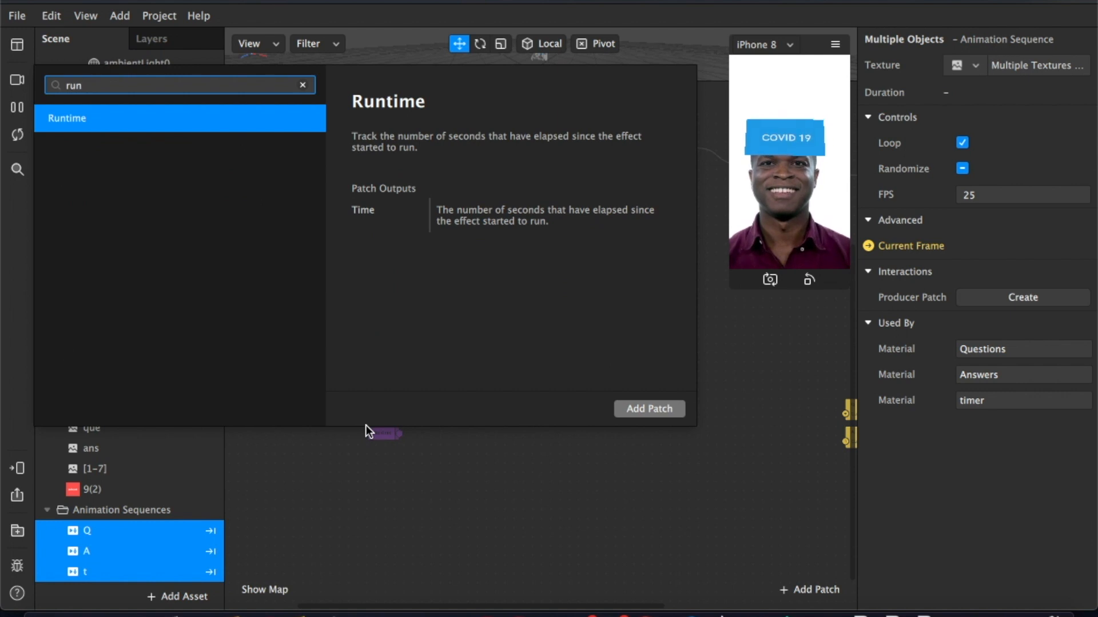
key(Return)
Add an Offset patch with its Value input fed by the Runtime patch's Time output.
scroll(437, 447, up, 5)
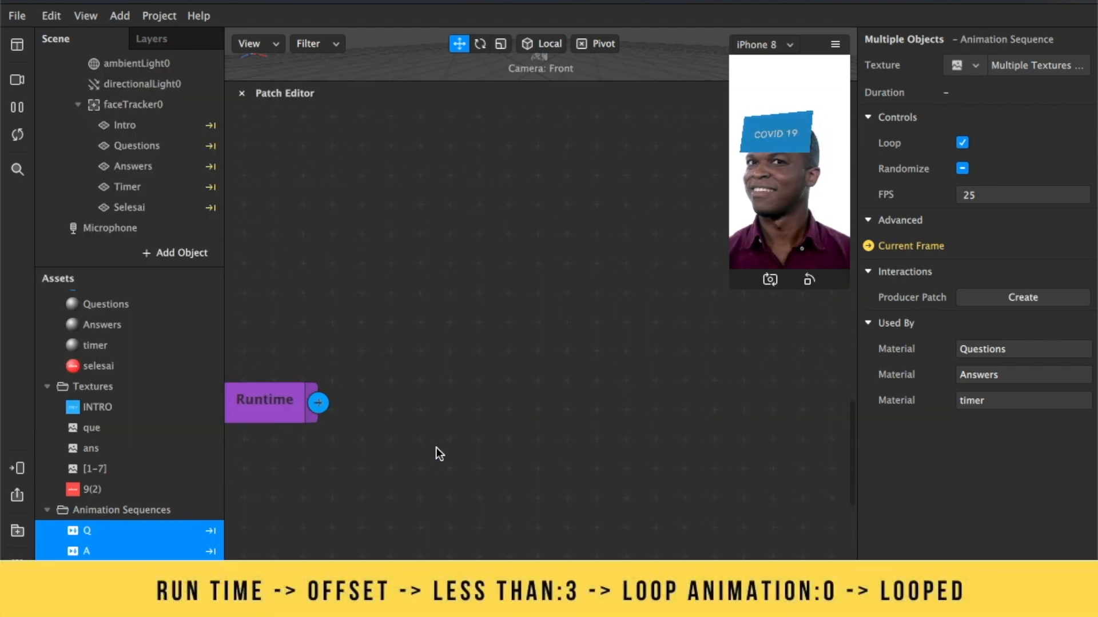
scroll(437, 448, up, 3)
scroll(437, 448, left, 4)
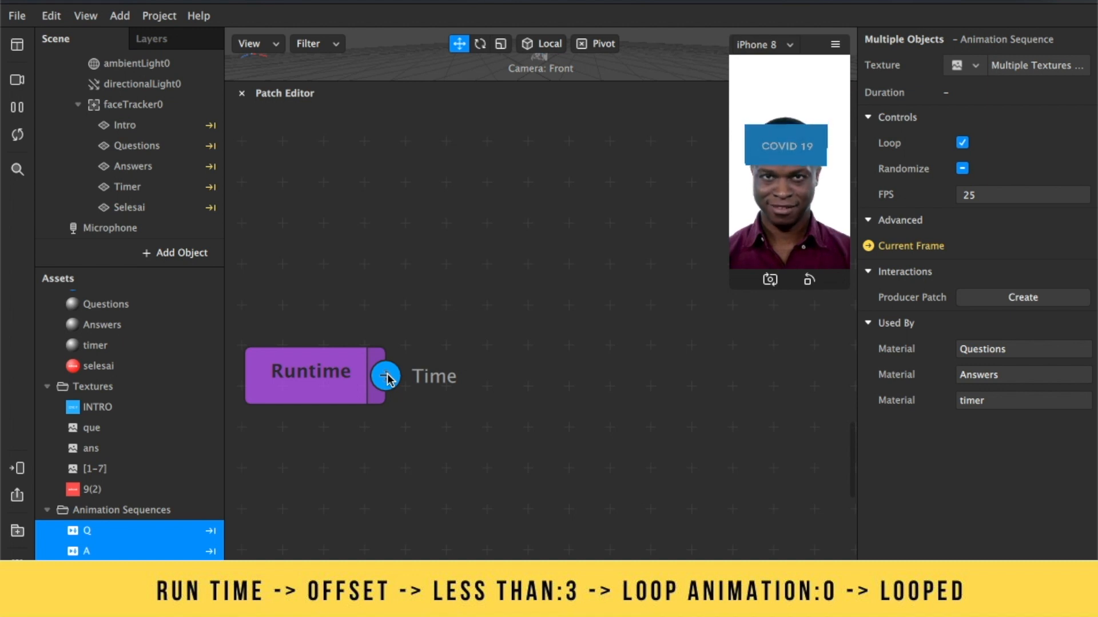
drag(387, 379, 460, 375)
text(off)
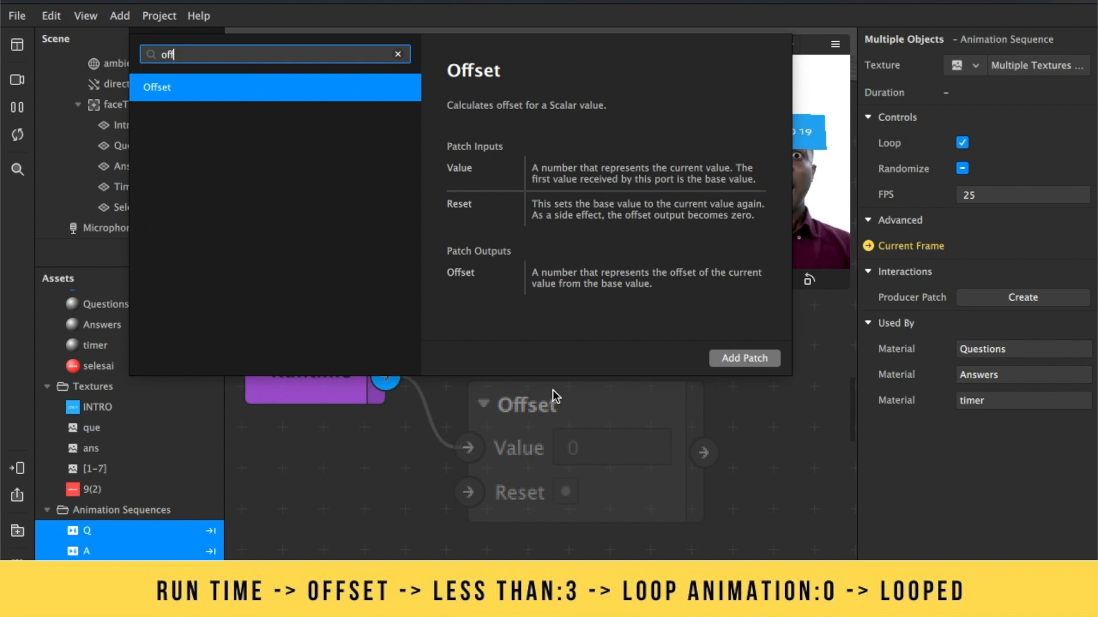
key(Return)
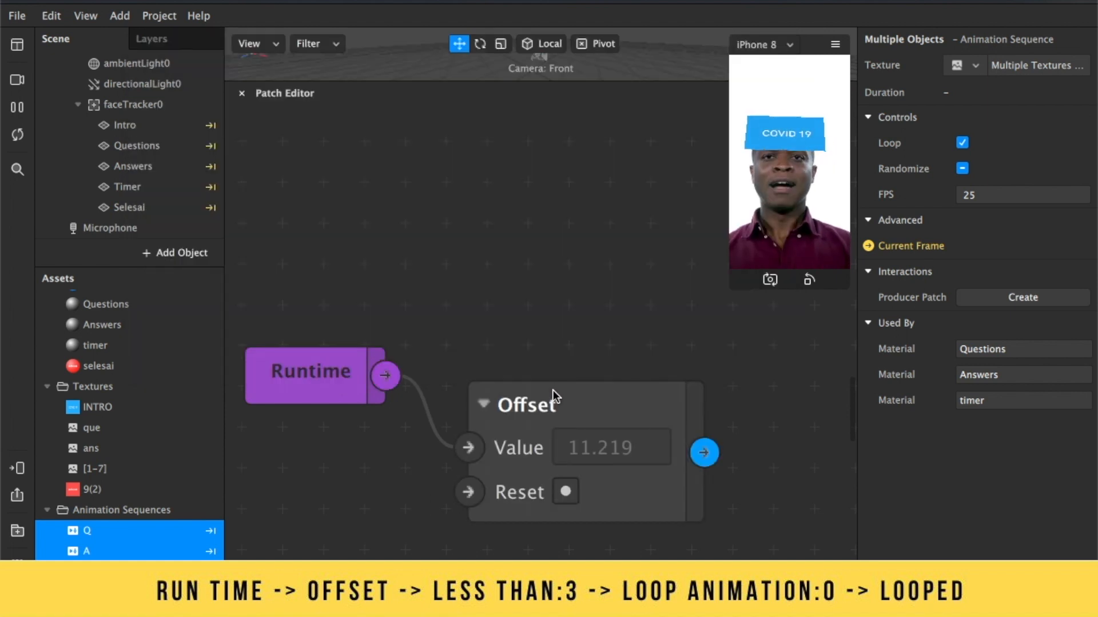
Add a Less Than patch fed by the Offset output and set its comparison value to 3.
scroll(708, 366, right, 3)
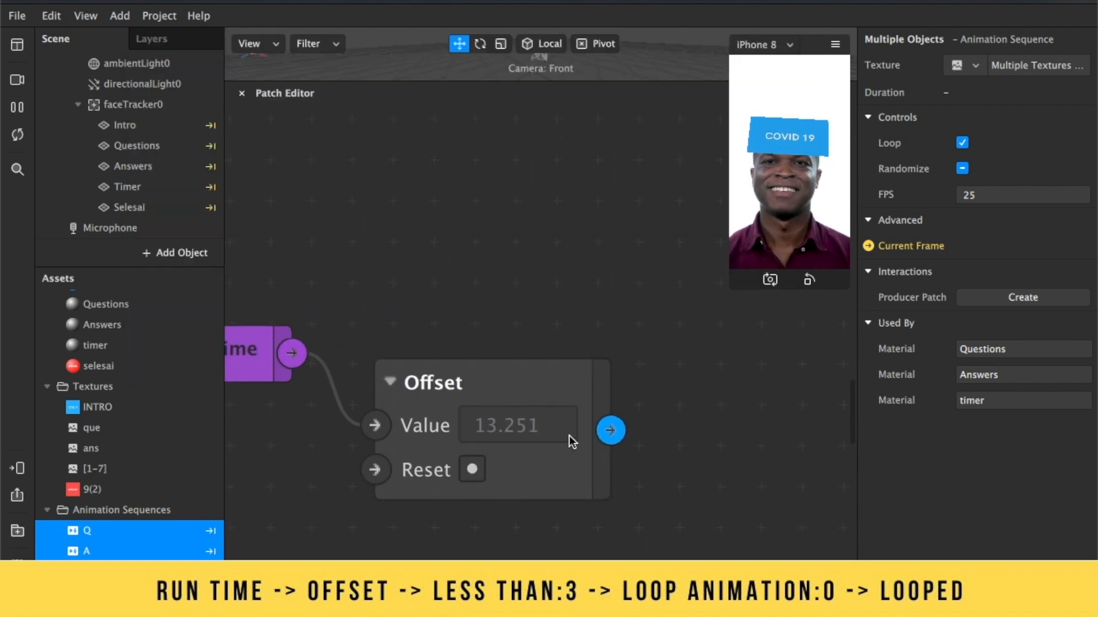
scroll(568, 434, right, 4)
scroll(568, 435, down, 2)
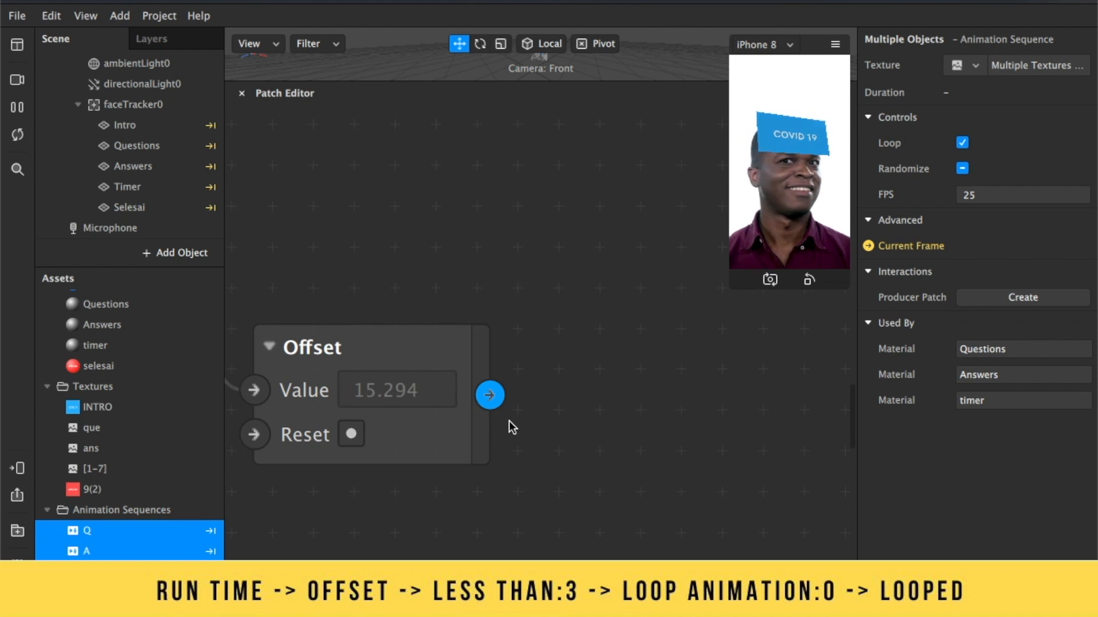
drag(490, 395, 672, 393)
text(less)
key(Return)
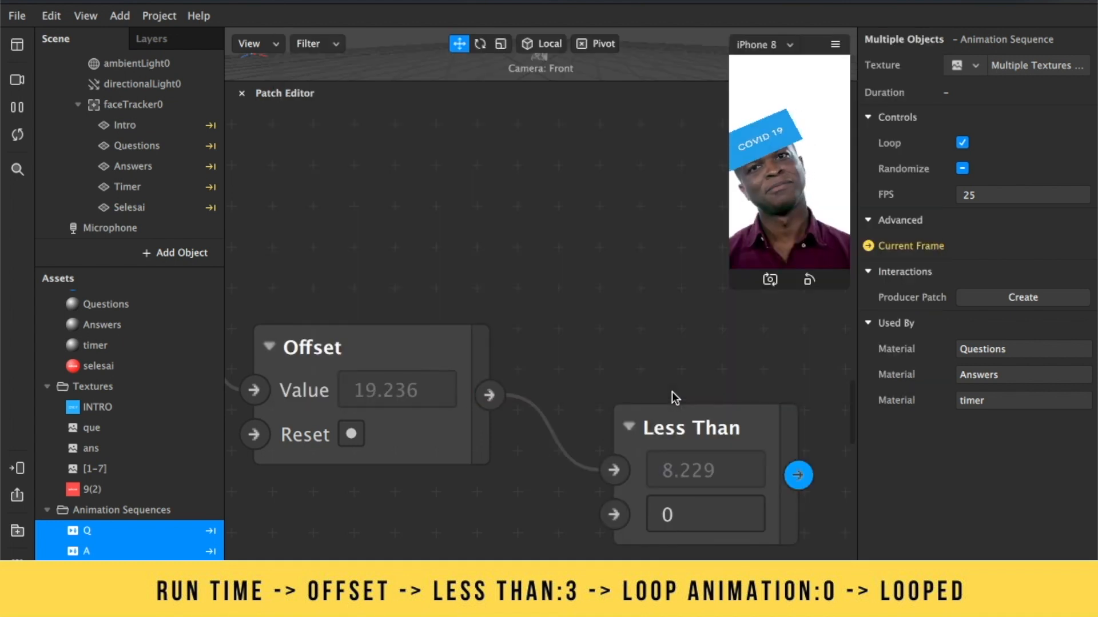
click(694, 510)
key(BackSpace)
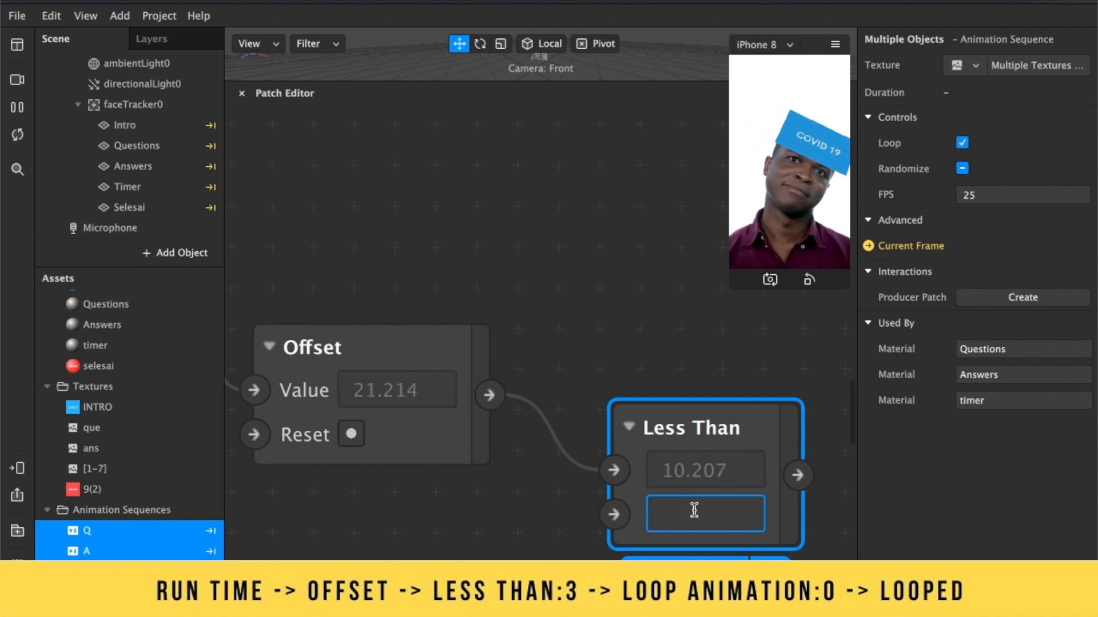
text(3)
Add a Loop Animation patch with Enable fed by the Less Than output and set its Duration to 0.
scroll(726, 503, right, 8)
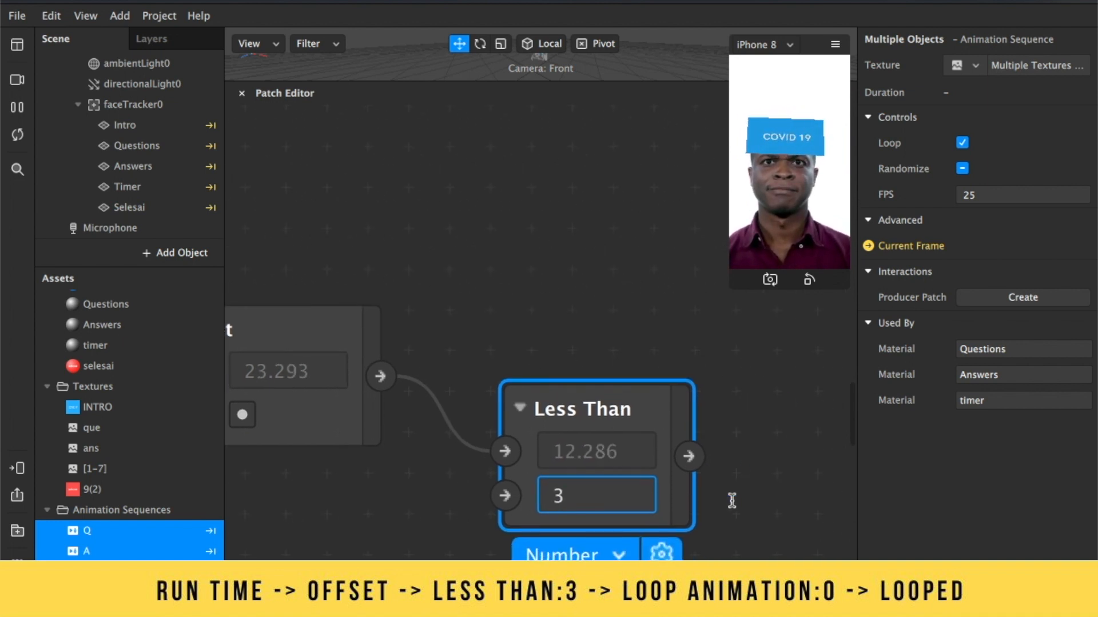
scroll(732, 501, right, 3)
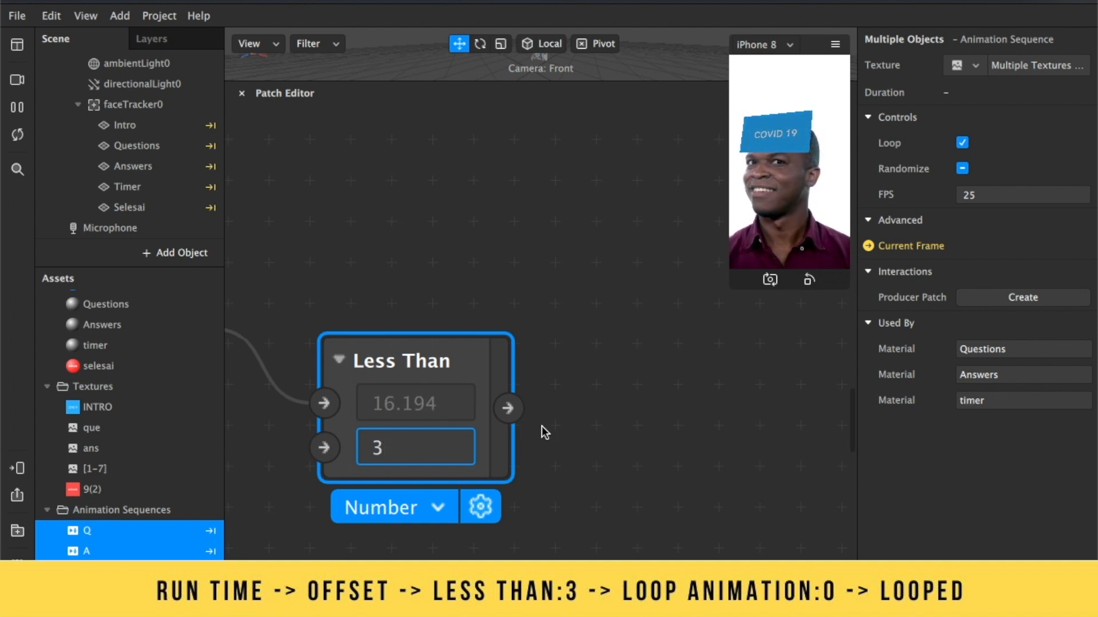
scroll(472, 439, right, 3)
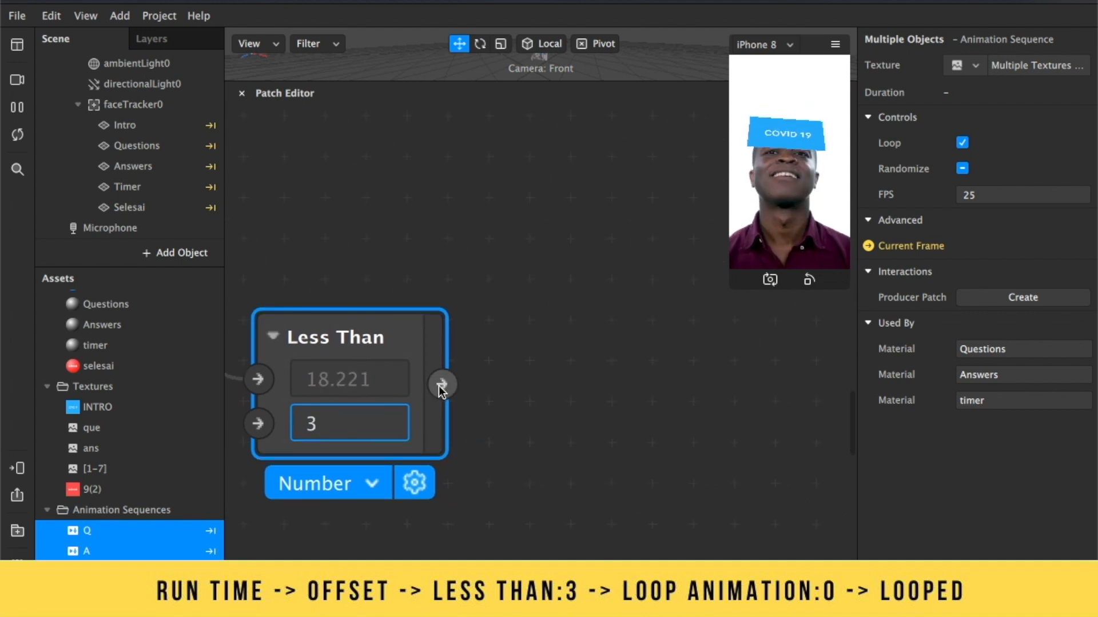
drag(441, 384, 550, 396)
text(loop)
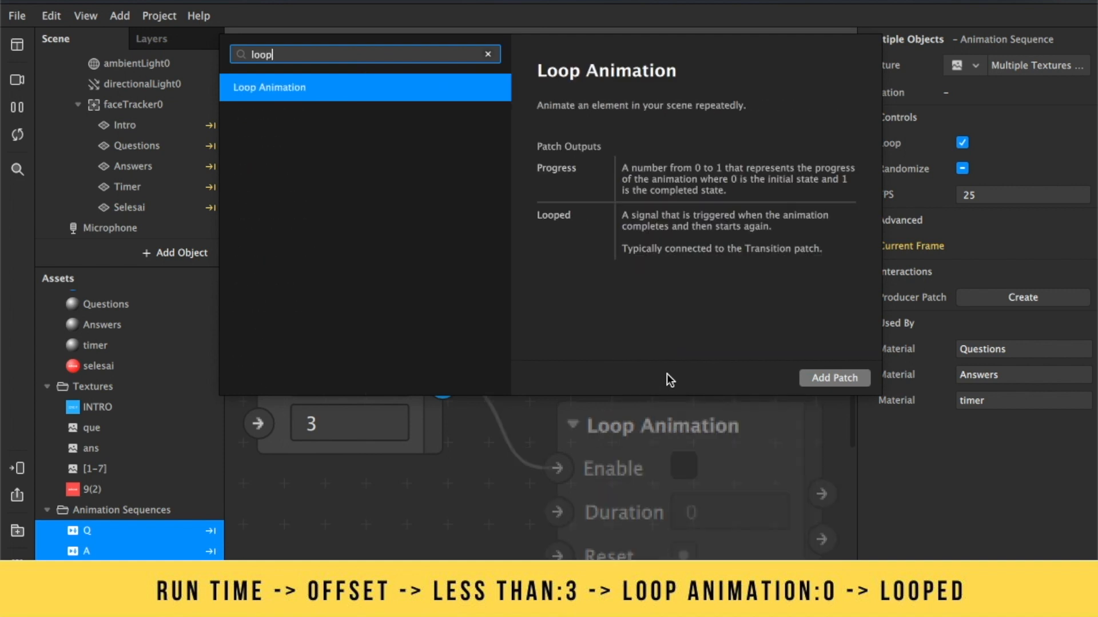
double_click(416, 88)
scroll(636, 245, down, 1)
scroll(654, 259, right, 3)
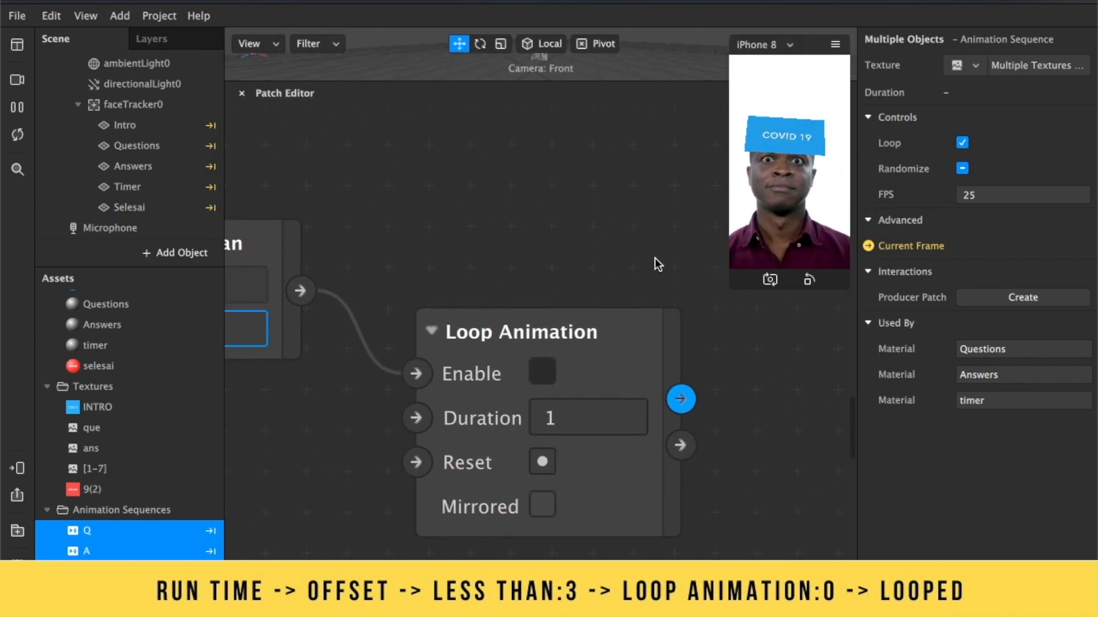
click(580, 421)
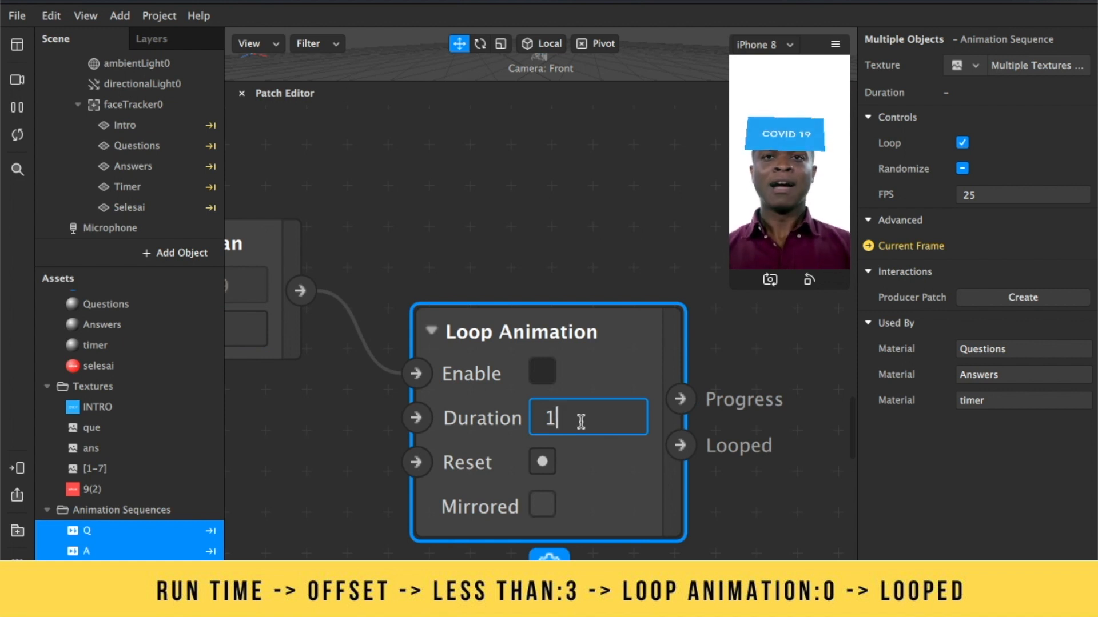
key(BackSpace)
text(0)
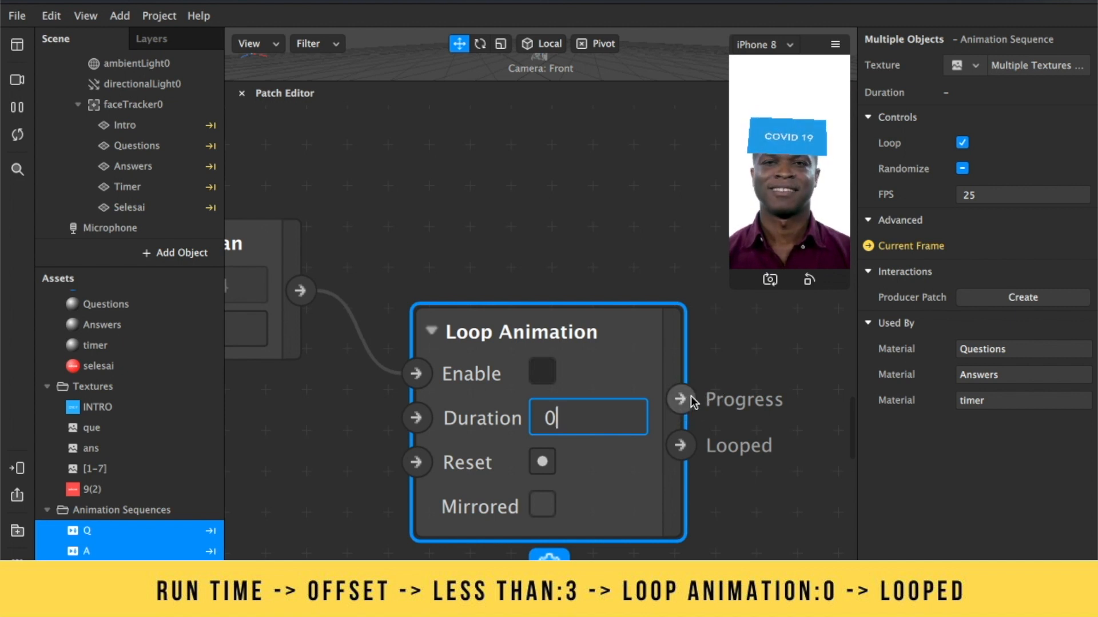
Add a Random patch with Randomize fed by the new Loop Animation's Looped output and set its End Value to 15.
scroll(690, 395, right, 10)
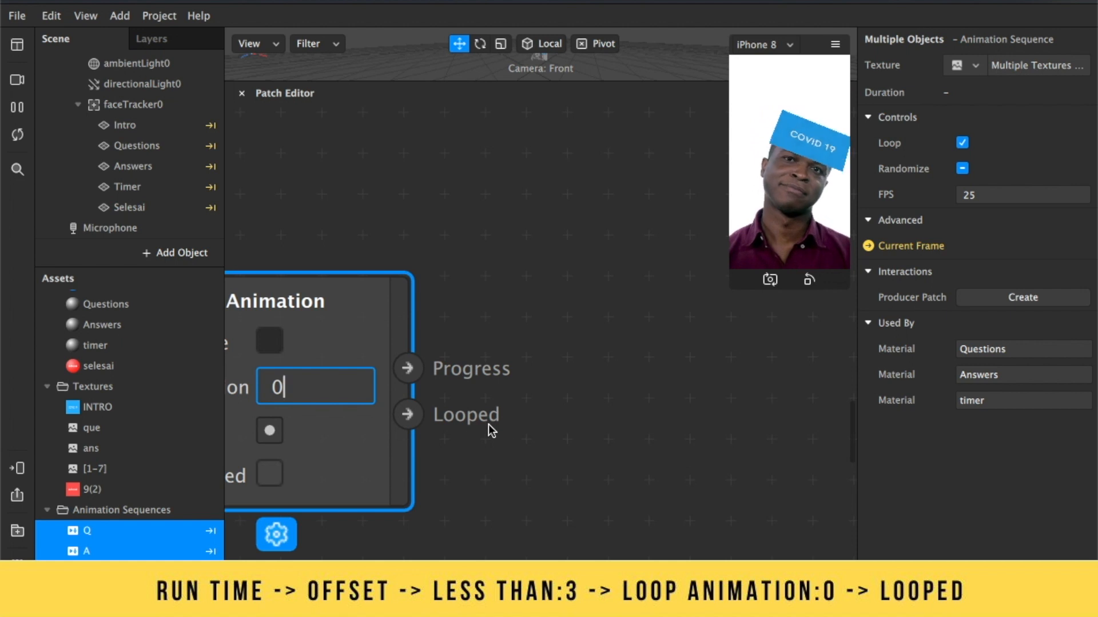
drag(407, 414, 533, 405)
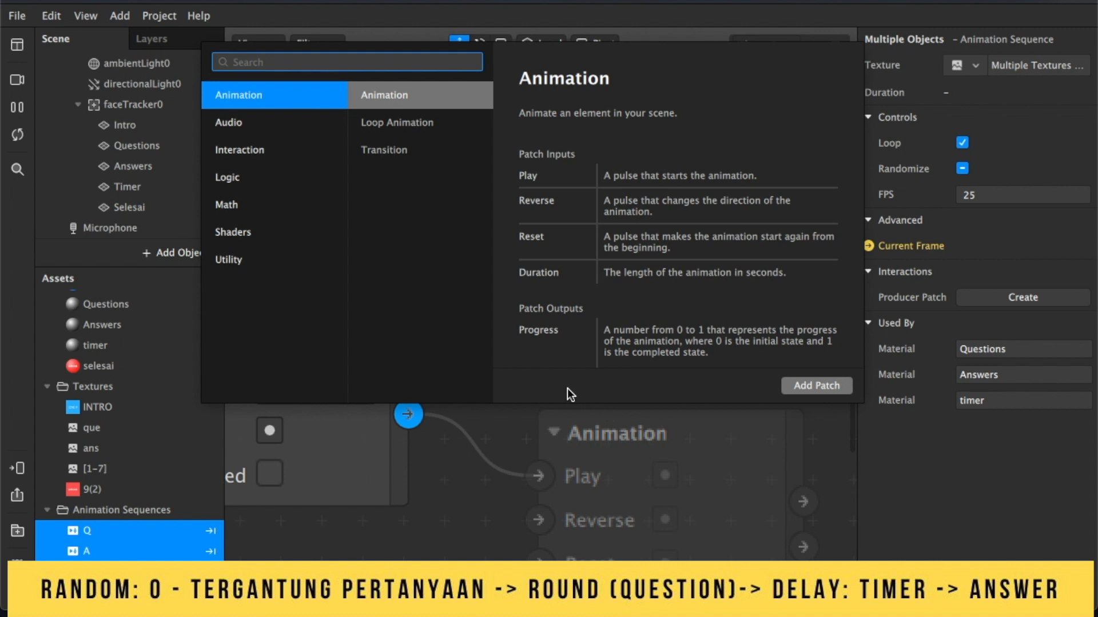
text(raN)
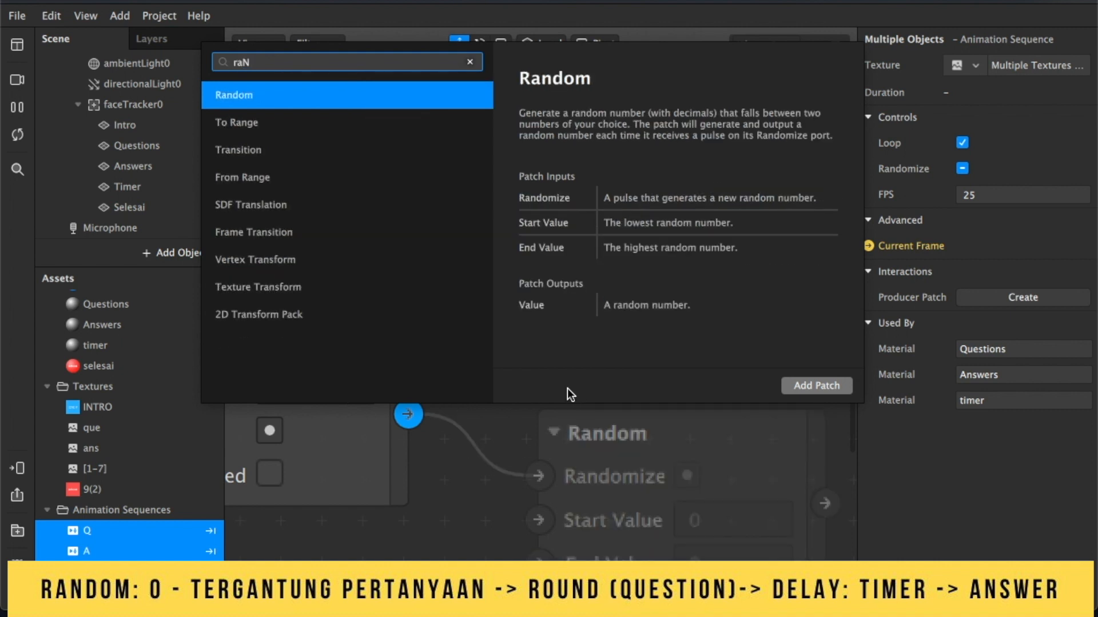
key(Return)
scroll(699, 386, right, 3)
scroll(699, 386, down, 2)
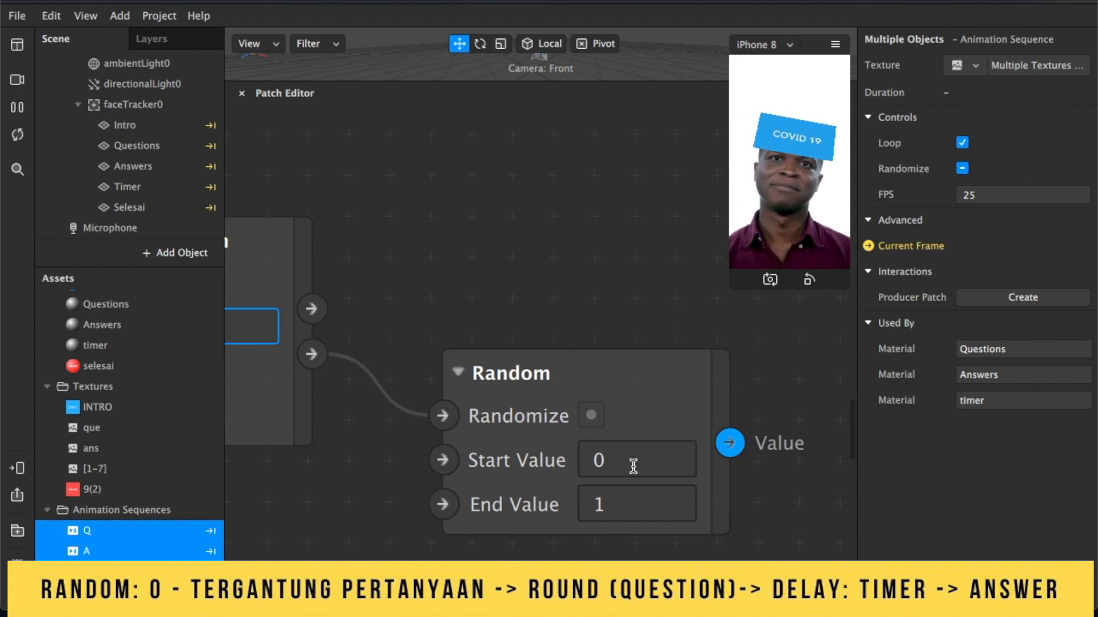
click(624, 497)
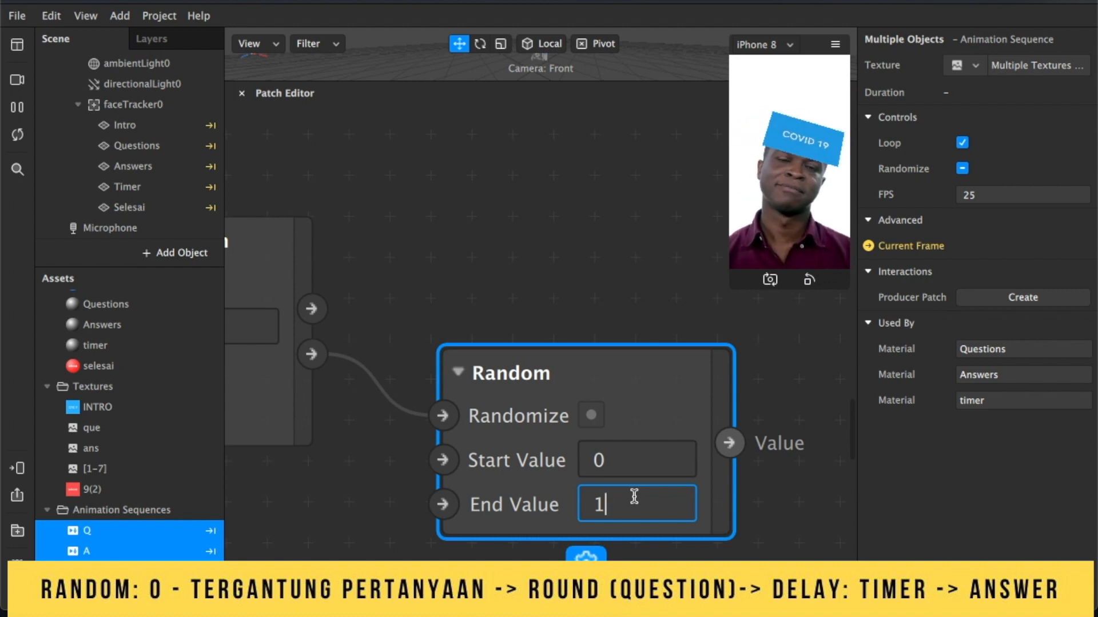
text(5)
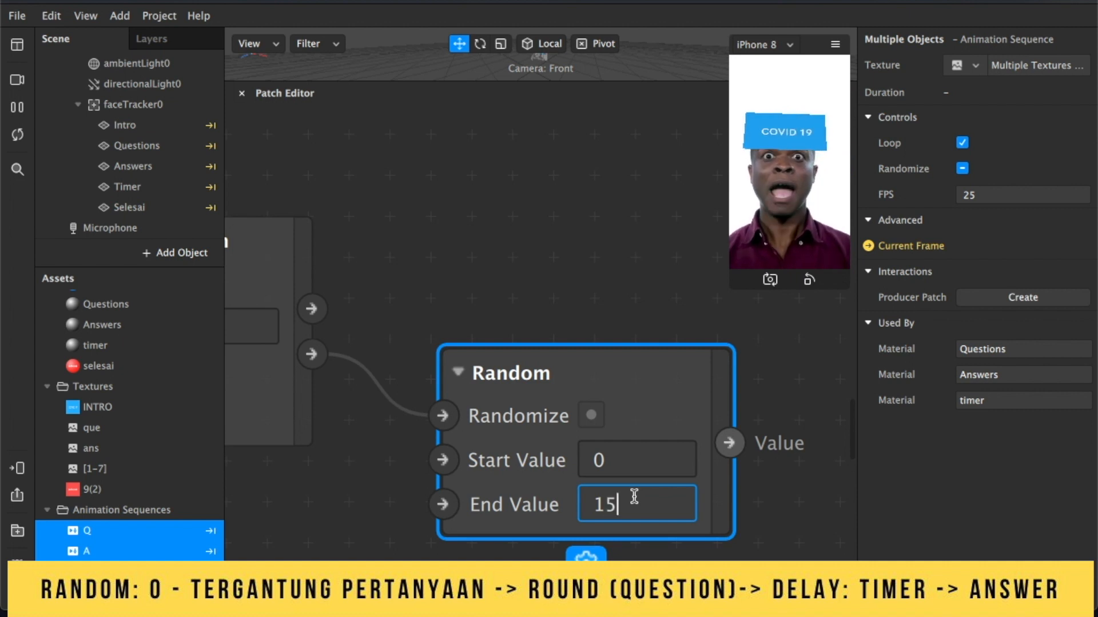
Add a Round patch fed by the Random patch's Value output.
drag(558, 417, 641, 415)
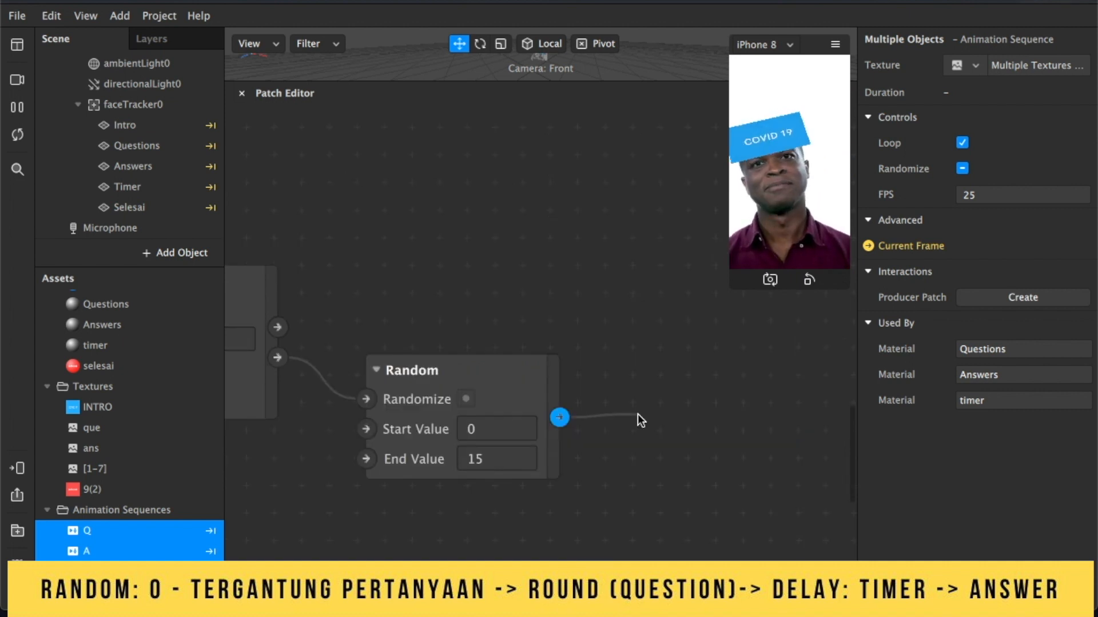
text(round)
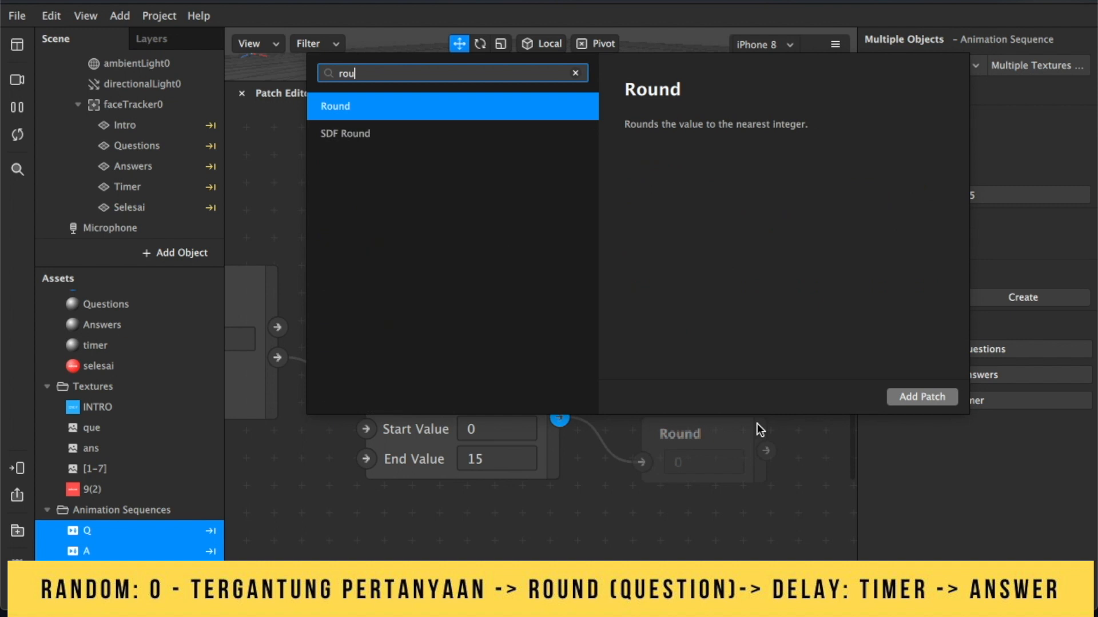
key(Return)
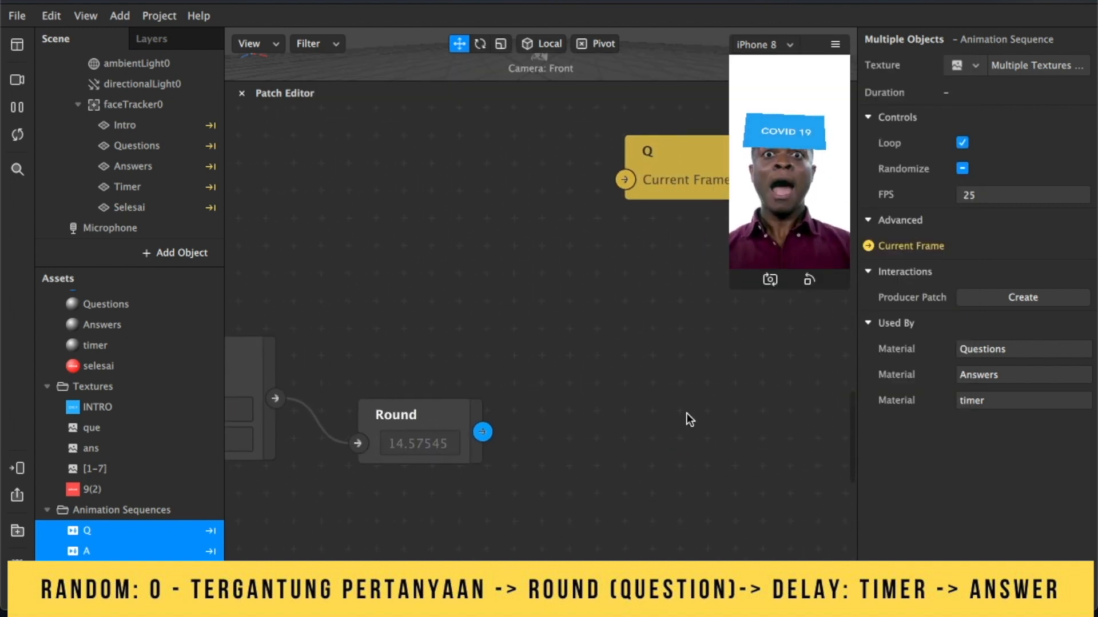
Add a Delay patch fed by the Round output and set its Duration to 7.
drag(529, 429, 633, 437)
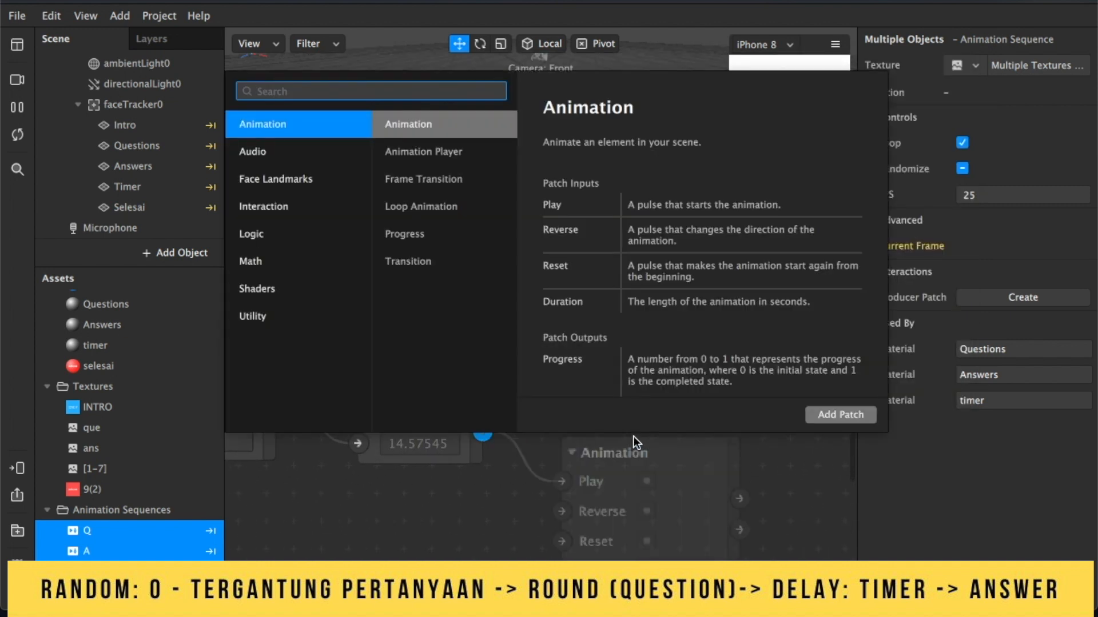
text(delay)
key(Return)
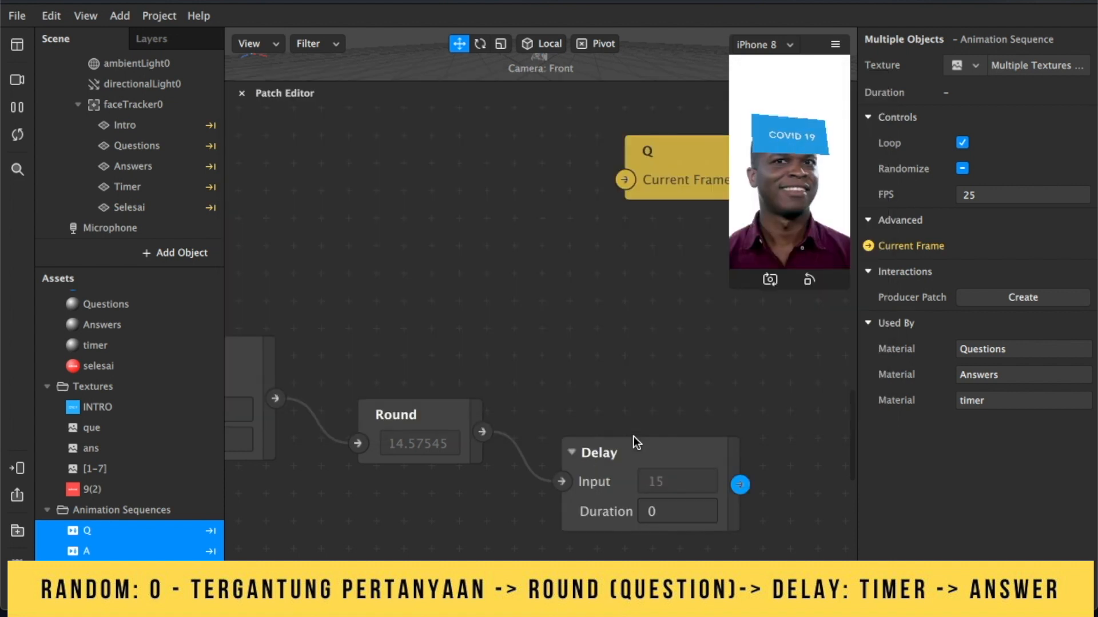
click(687, 519)
key(BackSpace)
text(7)
Connect the new Delay's output to A's Current Frame and the Round output to Q's Current Frame.
scroll(692, 425, right, 6)
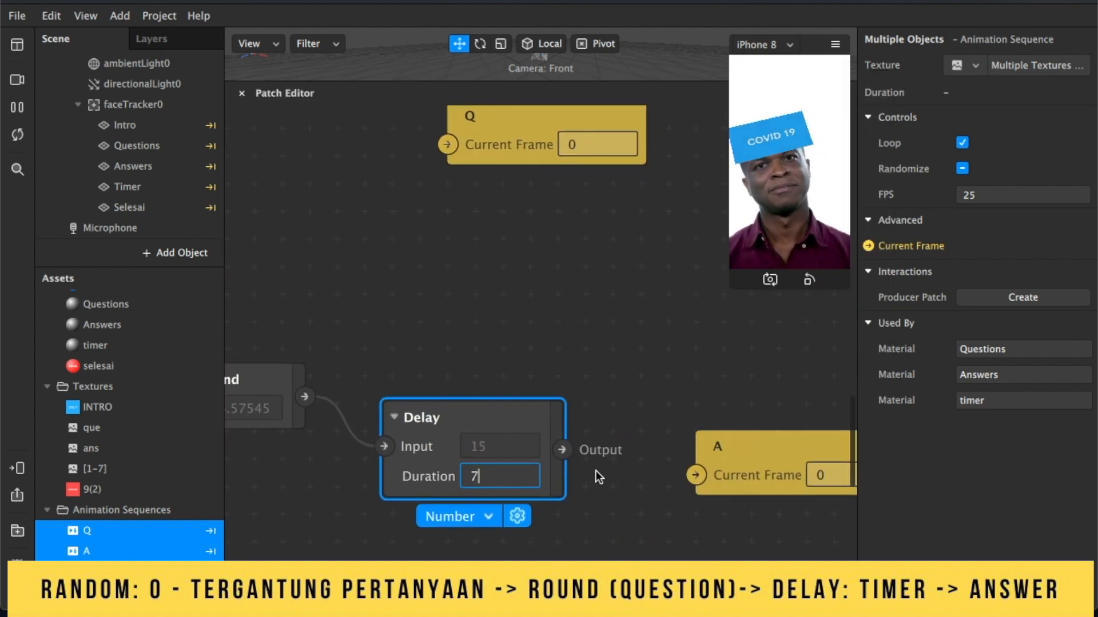
drag(565, 448, 694, 476)
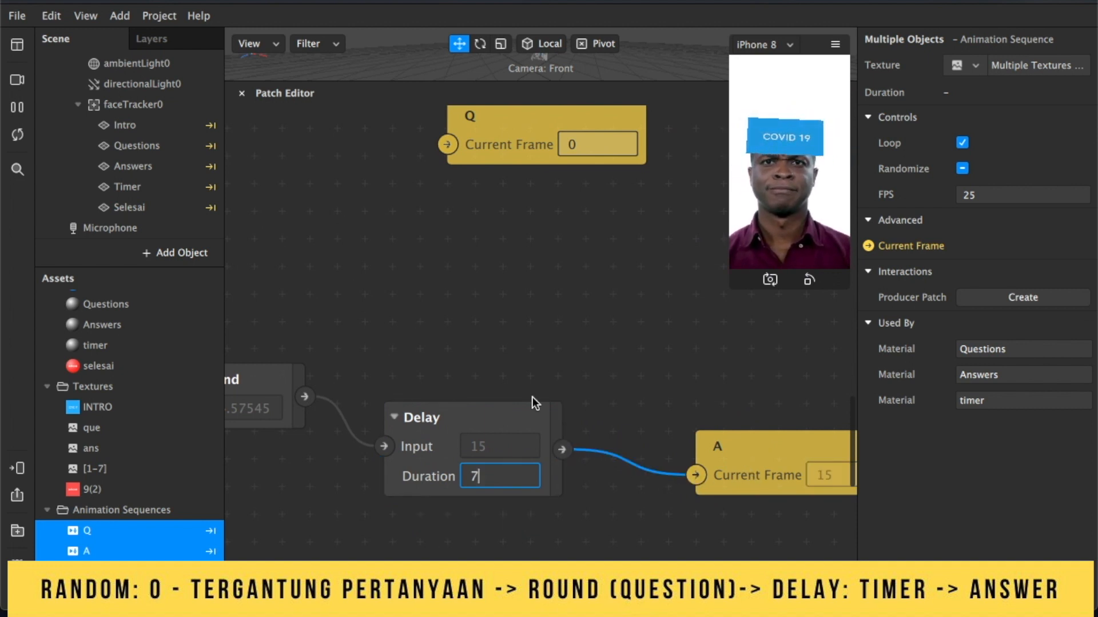
scroll(533, 397, down, 5)
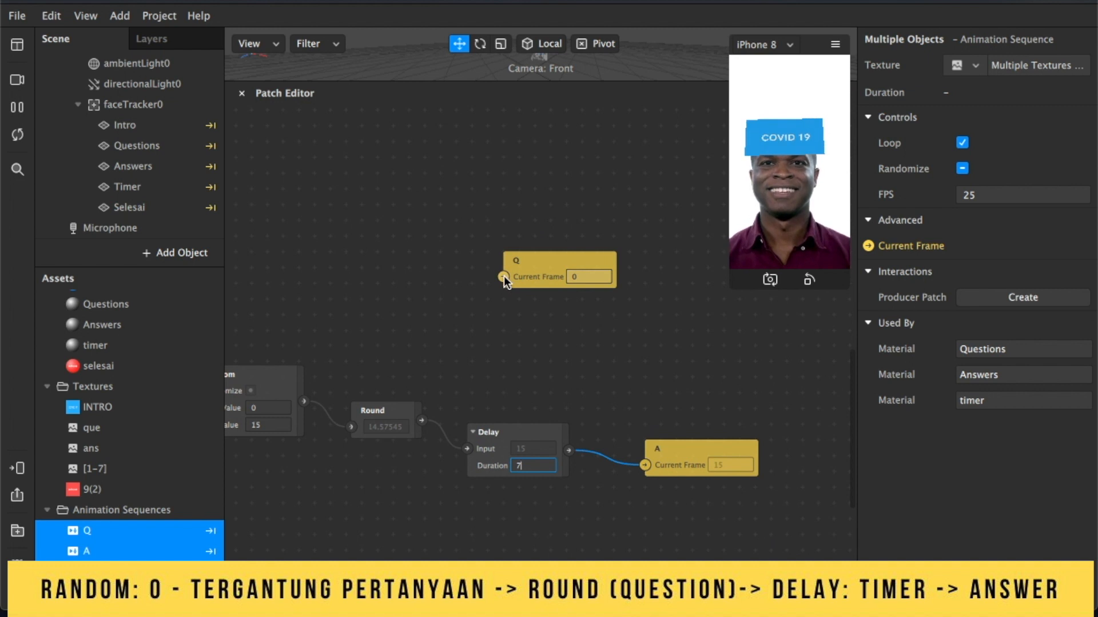
drag(503, 276, 421, 421)
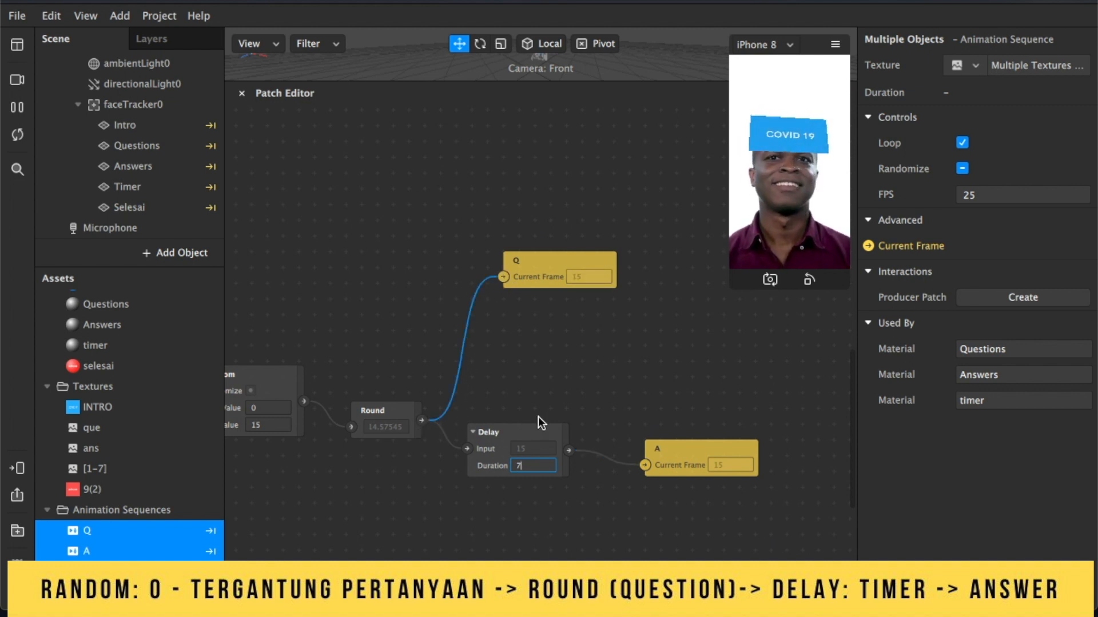
Delete the Camera's unused Pulse patch and link its video recording output to the Runtime Offset's Reset through a Pulse's Turned On output.
scroll(538, 416, left, 10)
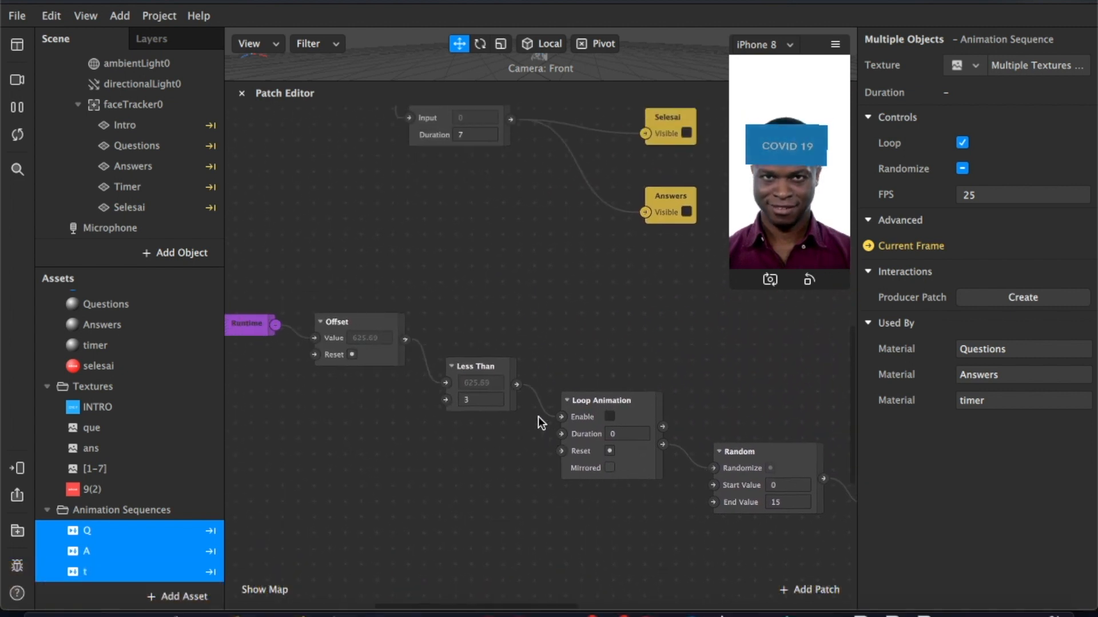
scroll(537, 416, up, 8)
scroll(537, 416, left, 3)
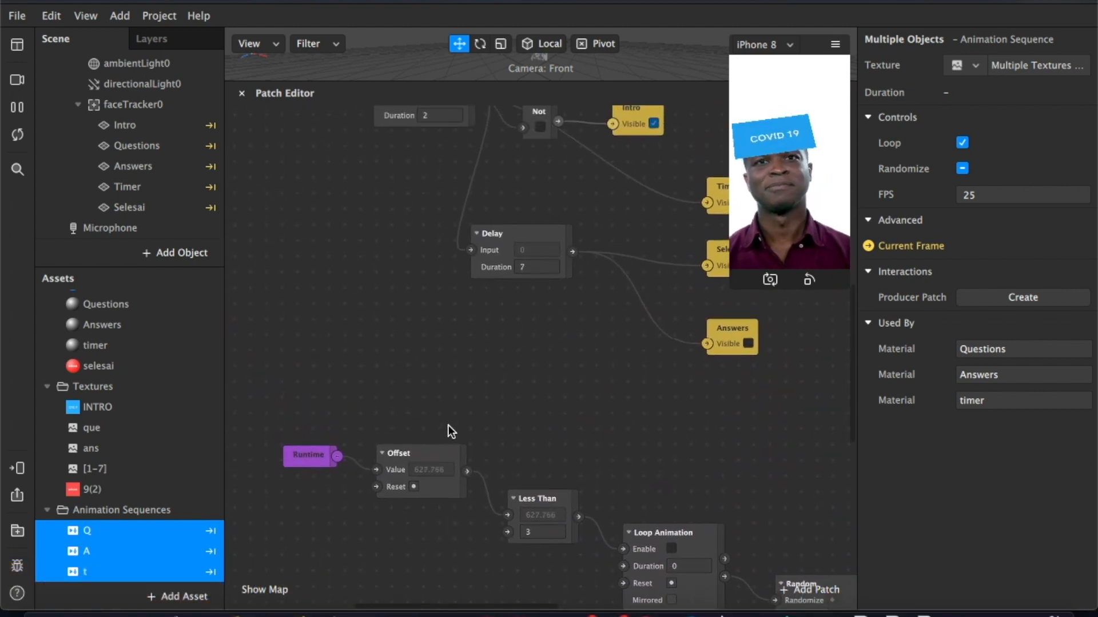
ctrl+scroll(449, 426, up, 5)
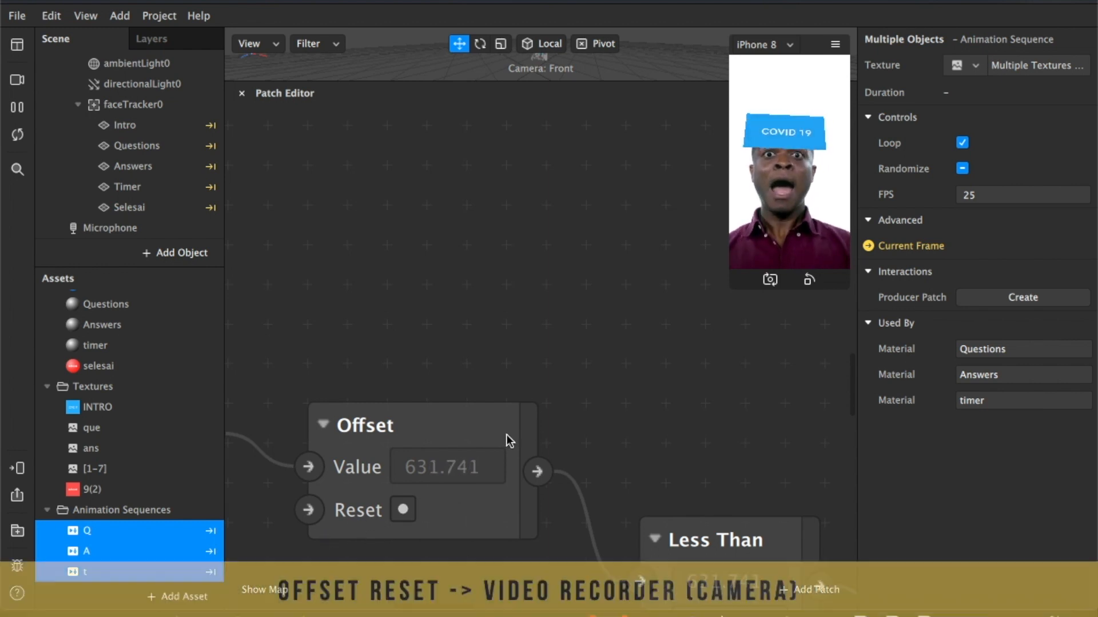
ctrl+scroll(509, 440, down, 5)
scroll(509, 440, up, 4)
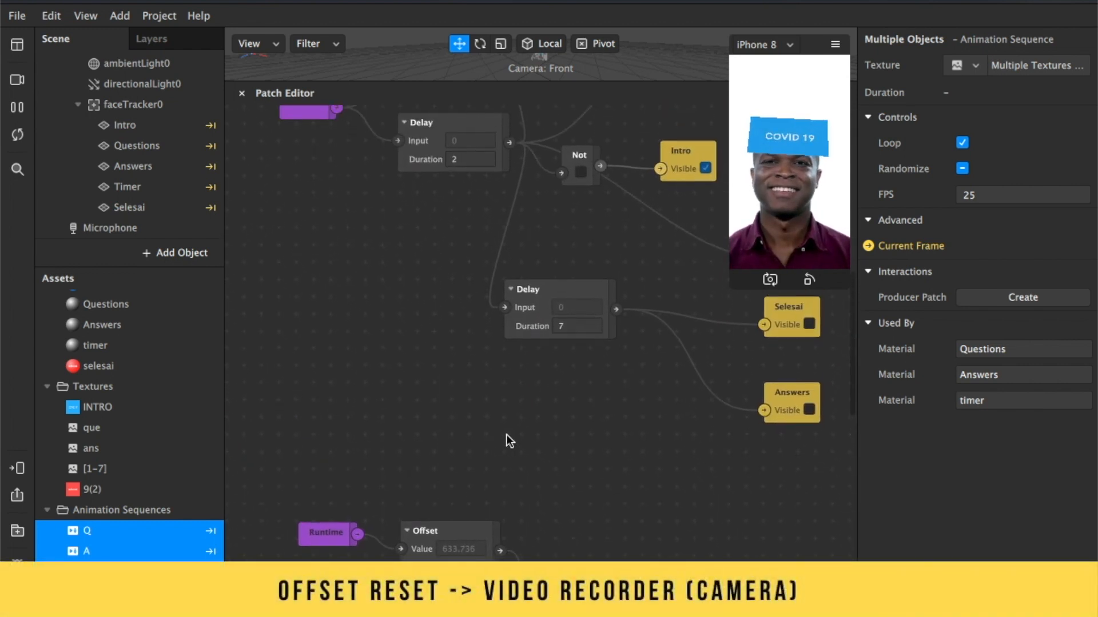
scroll(507, 434, down, 1)
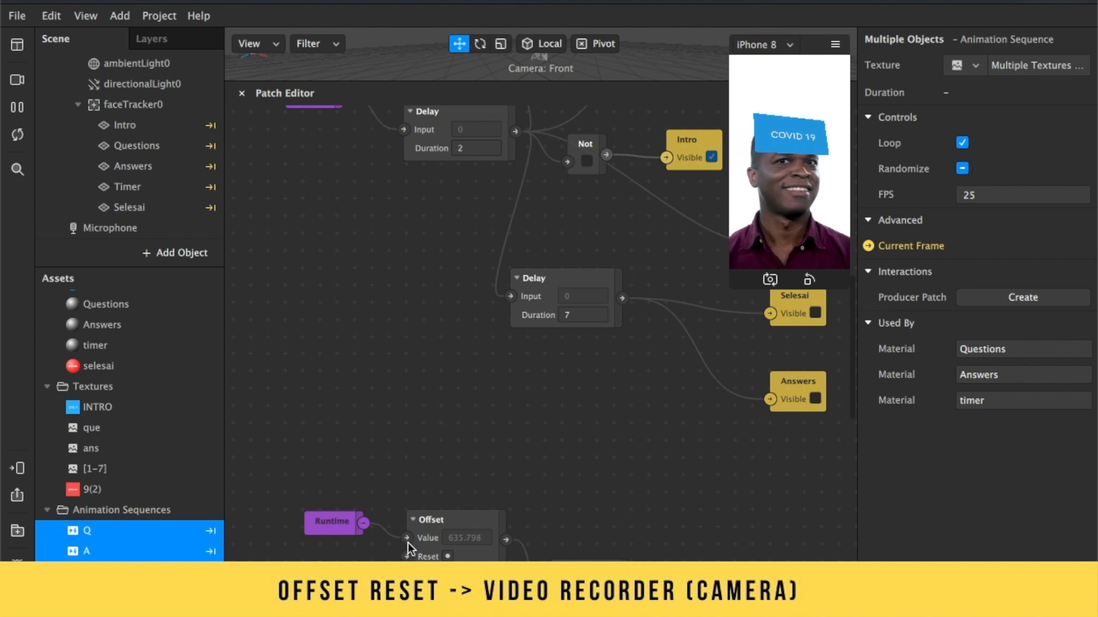
scroll(426, 471, up, 5)
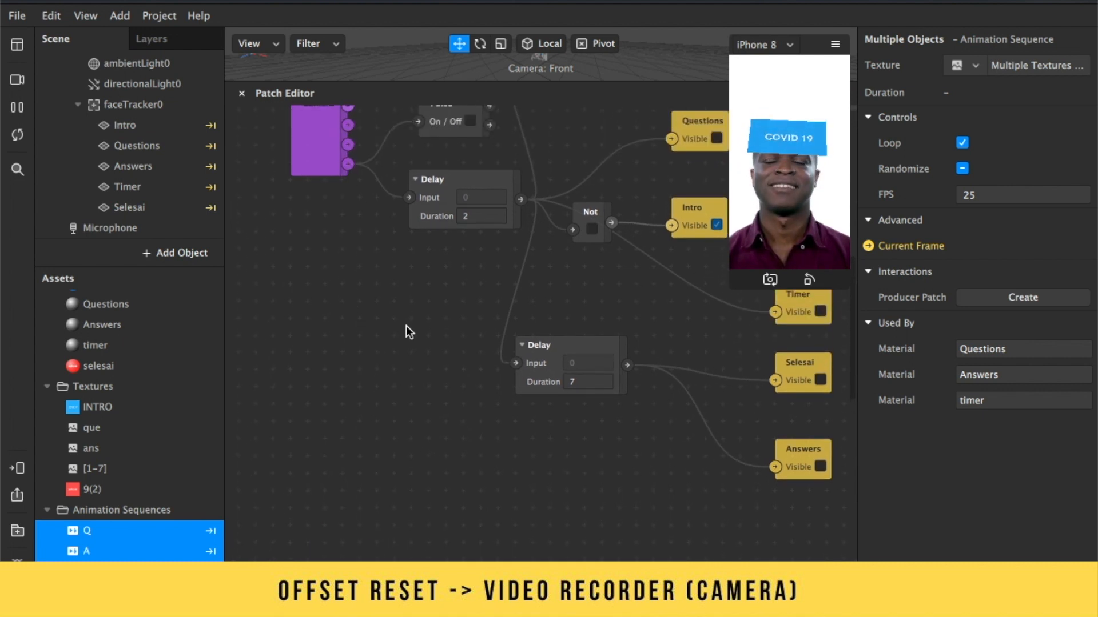
ctrl+scroll(409, 332, down, 3)
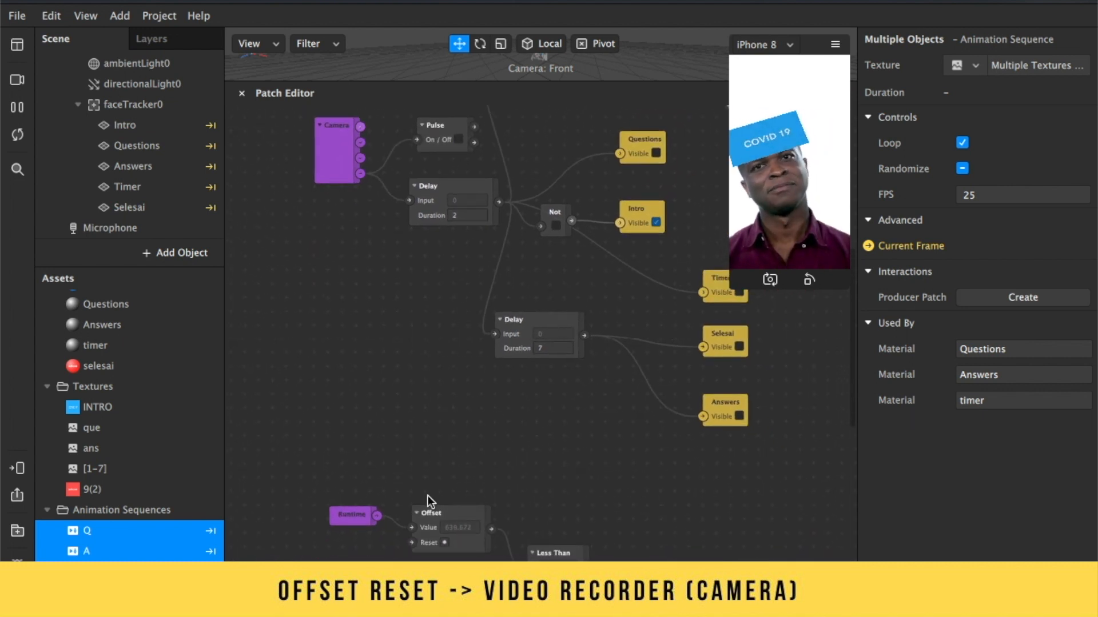
click(464, 126)
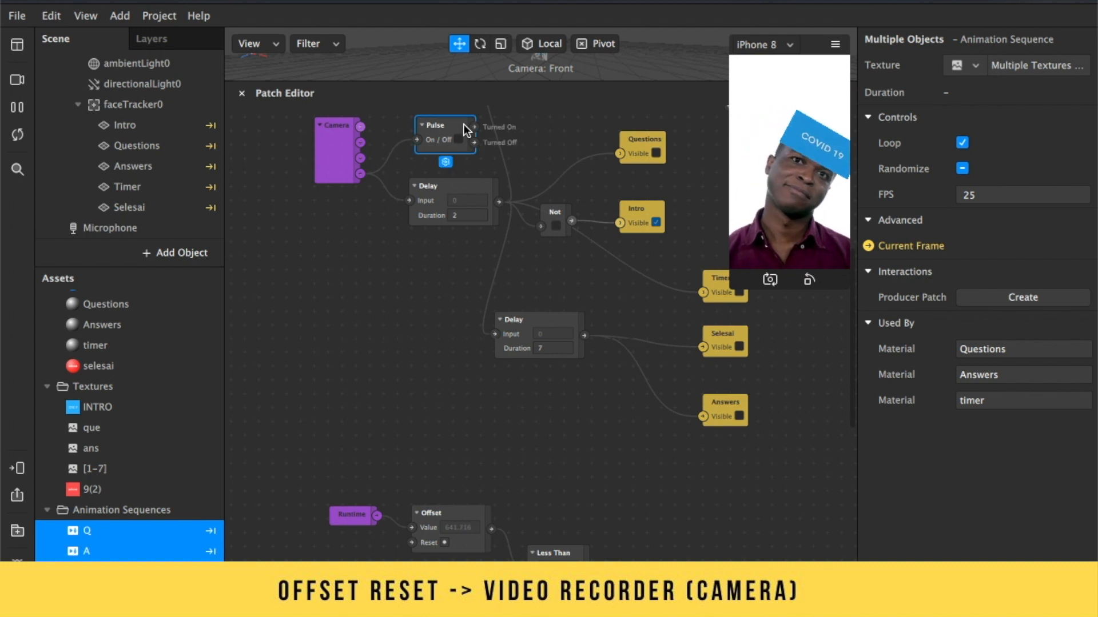
key(Delete)
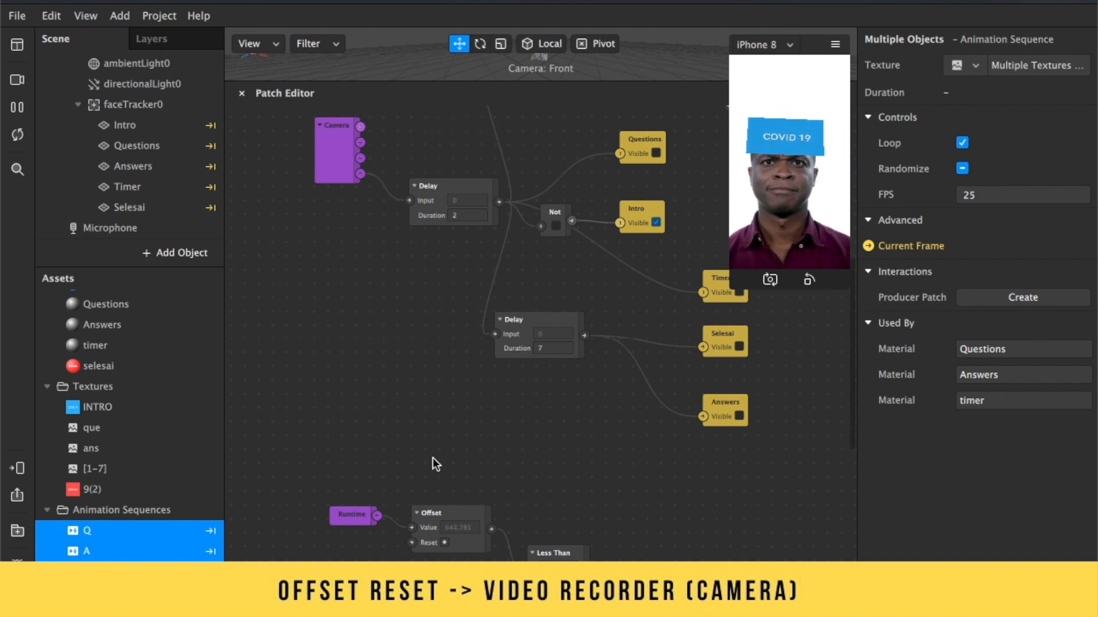
drag(412, 543, 361, 172)
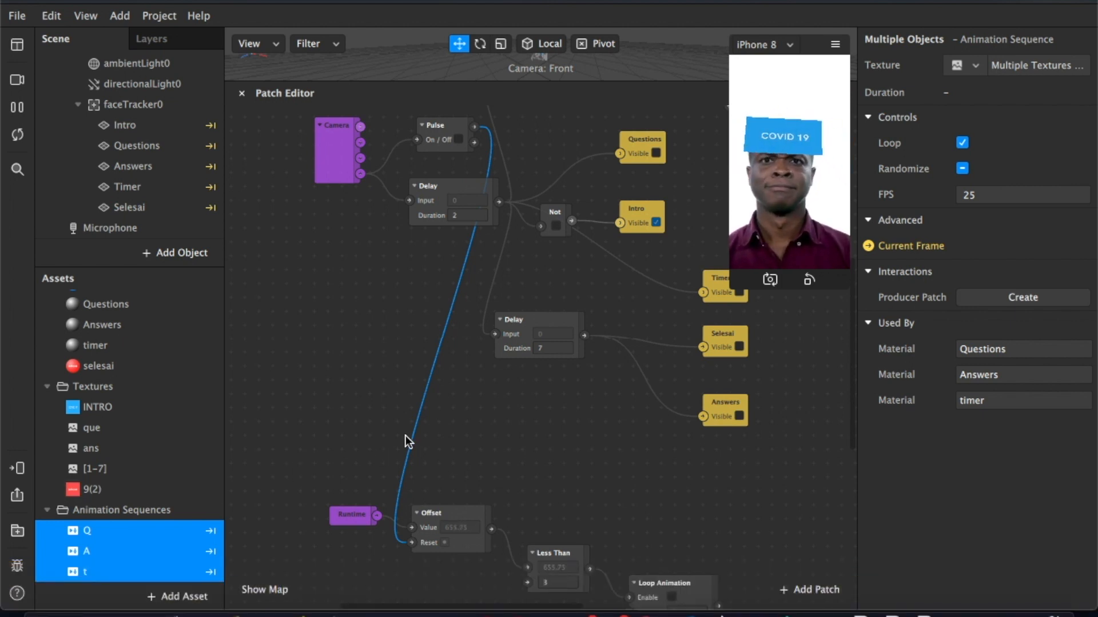
Open the options for sending the effect to a connected device or app.
click(18, 475)
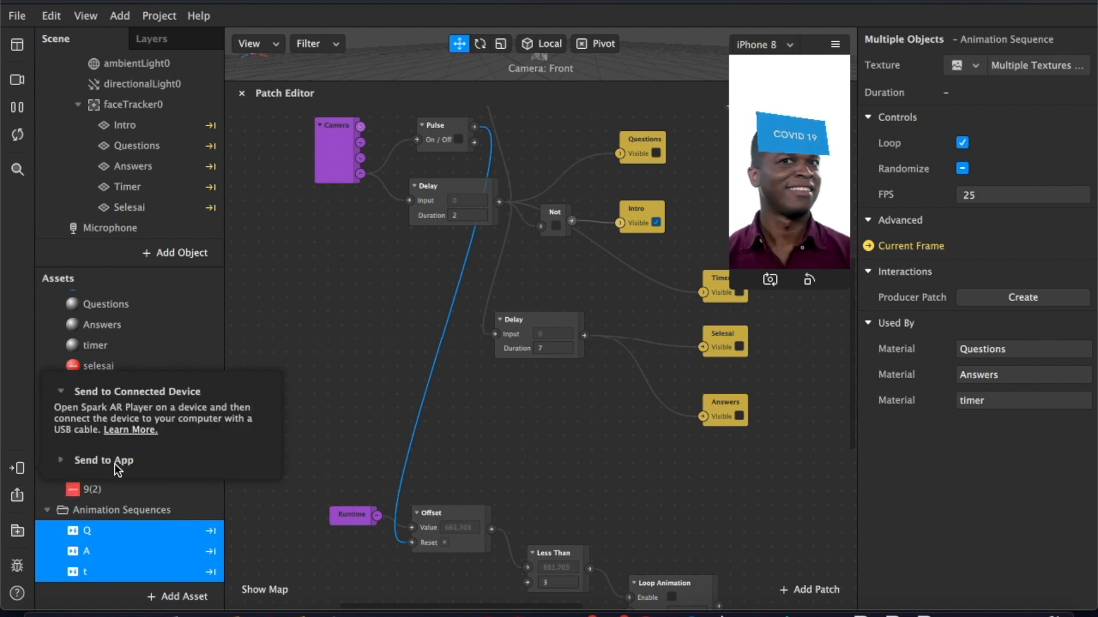